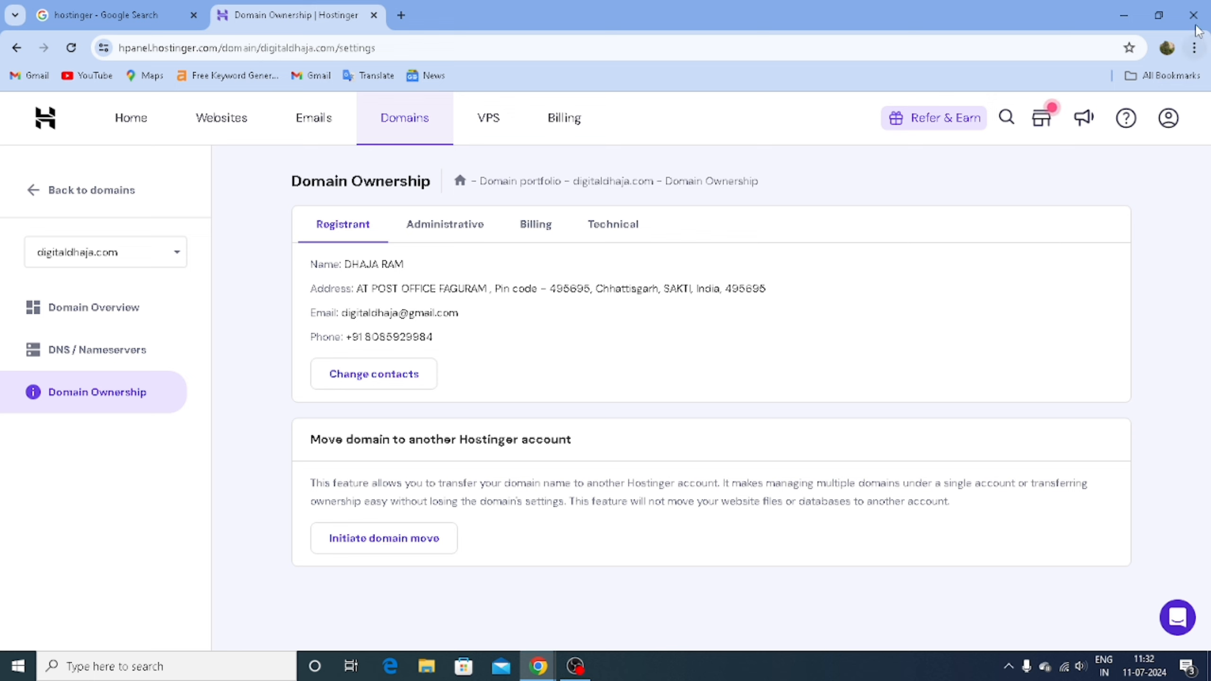
Step: Translate the Domain Ownership page into Hindi, switch it back to English, and dismiss the translation options
left_click(1195, 47)
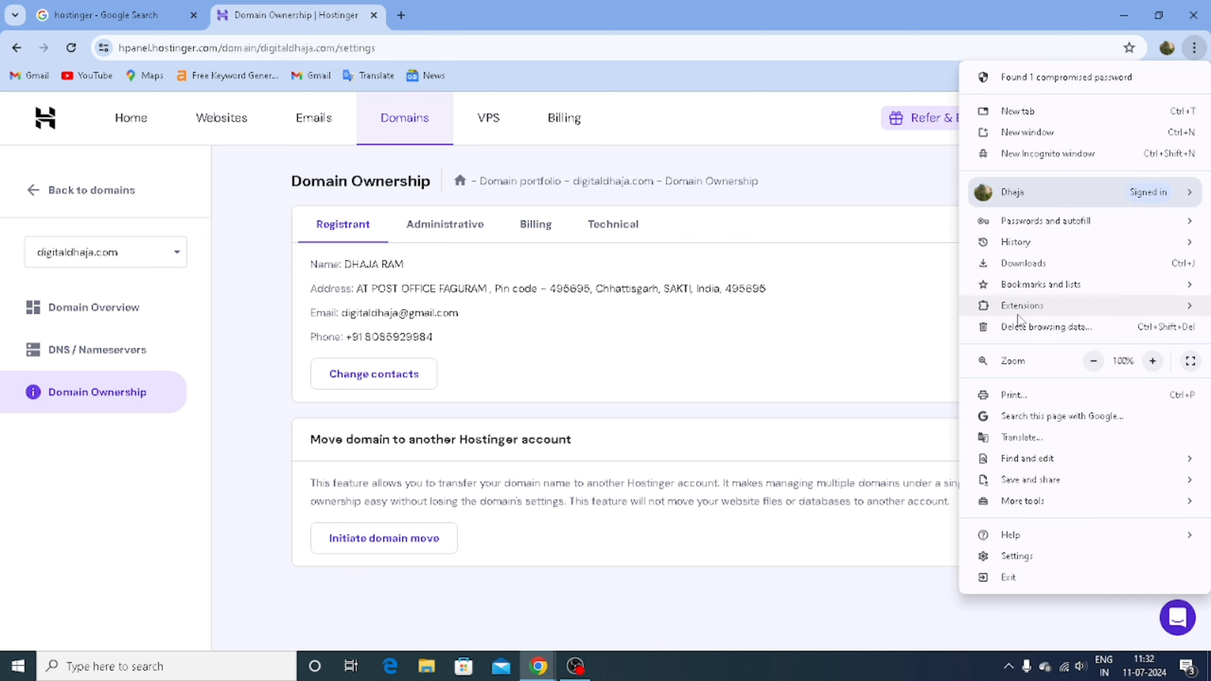
left_click(1014, 438)
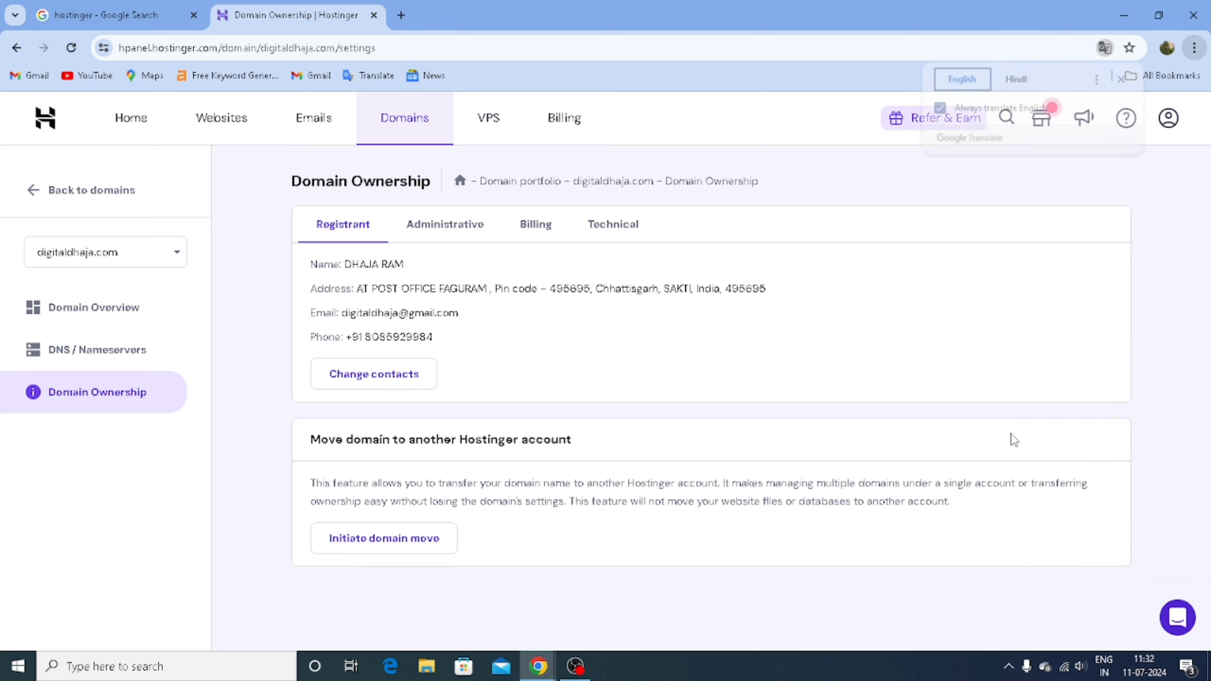
left_click(1024, 88)
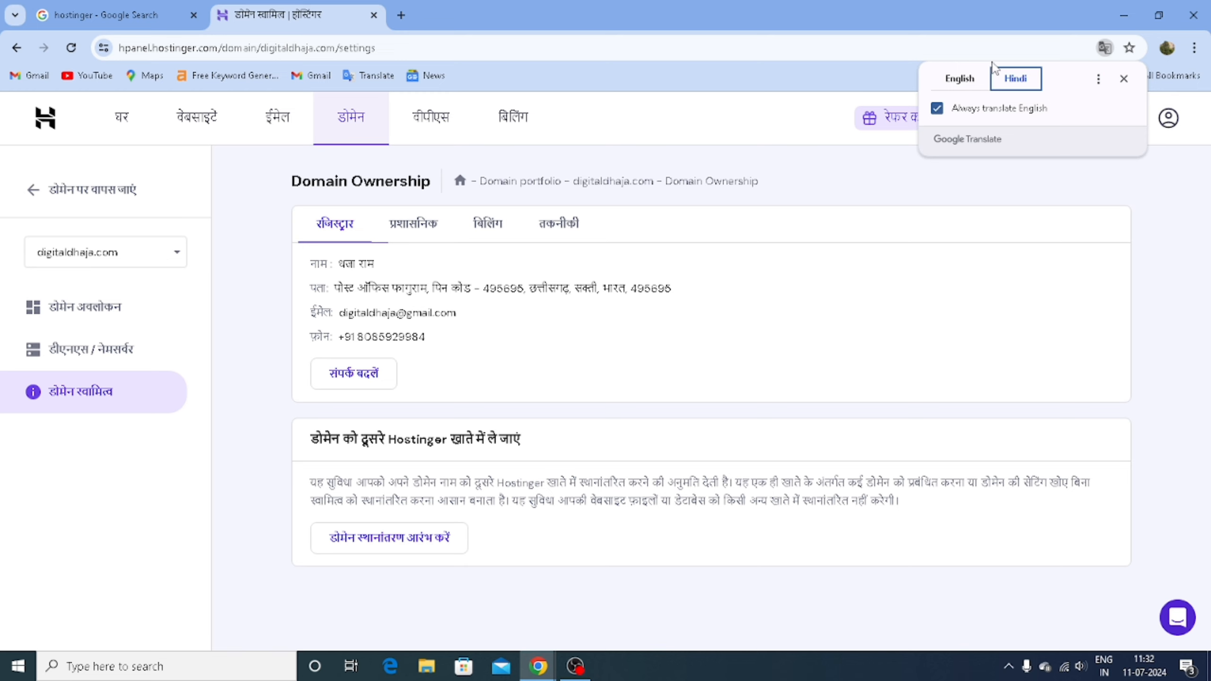
left_click(960, 79)
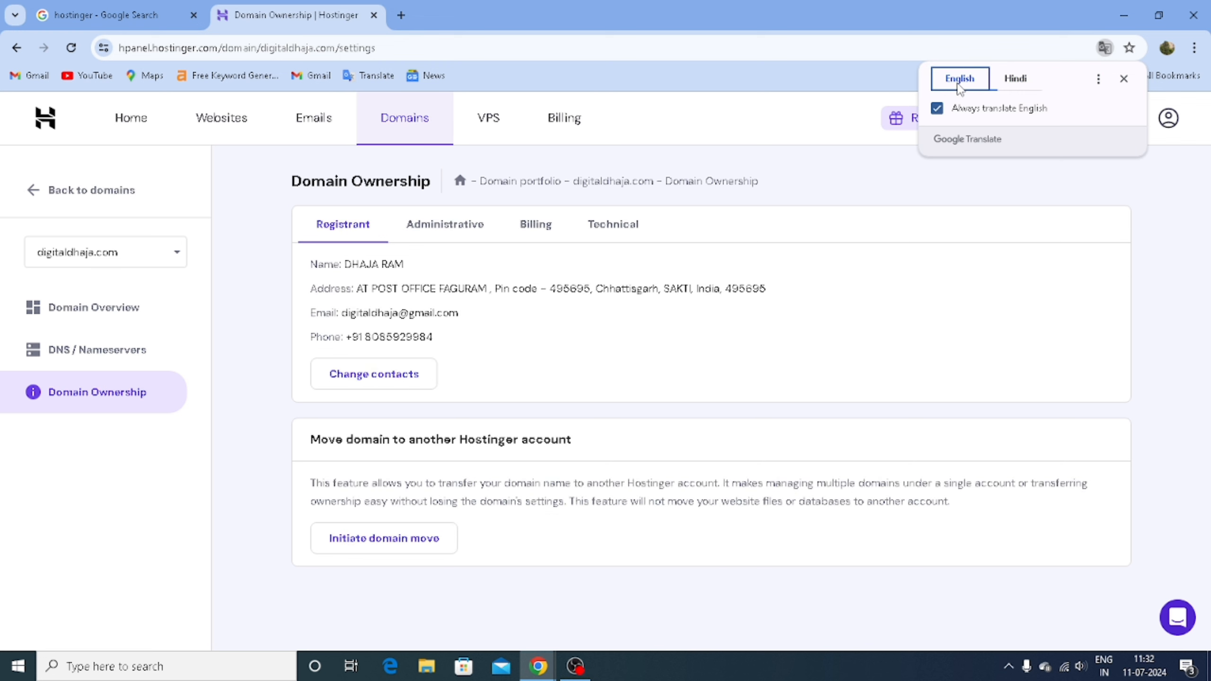
left_click(1125, 79)
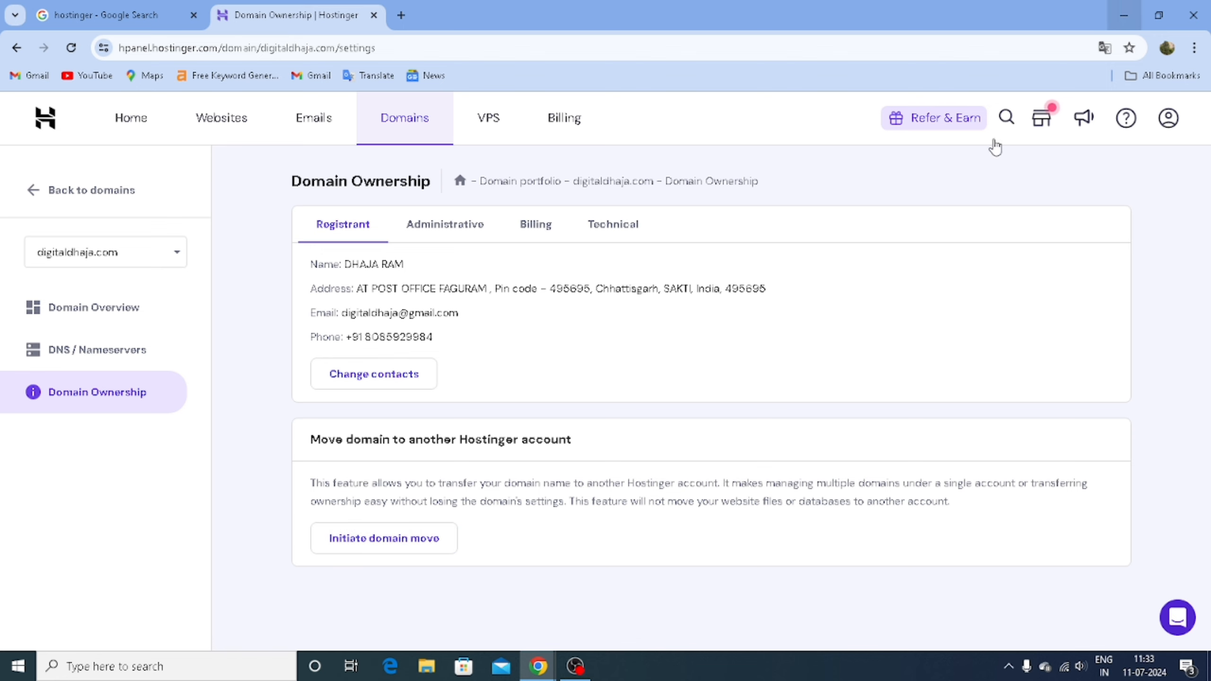
Step: Initiate the move of digitaldhaja.com to another Hostinger account, entering the receiving account's email address, and confirm the request
left_click(372, 538)
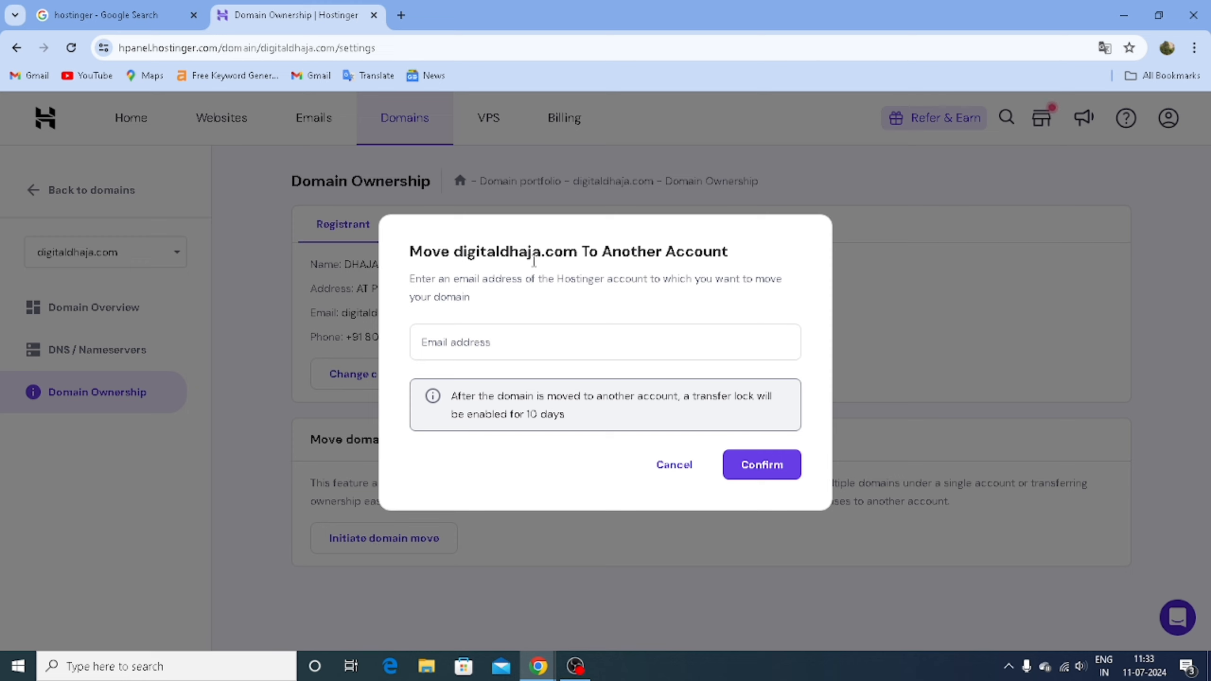
left_click(476, 351)
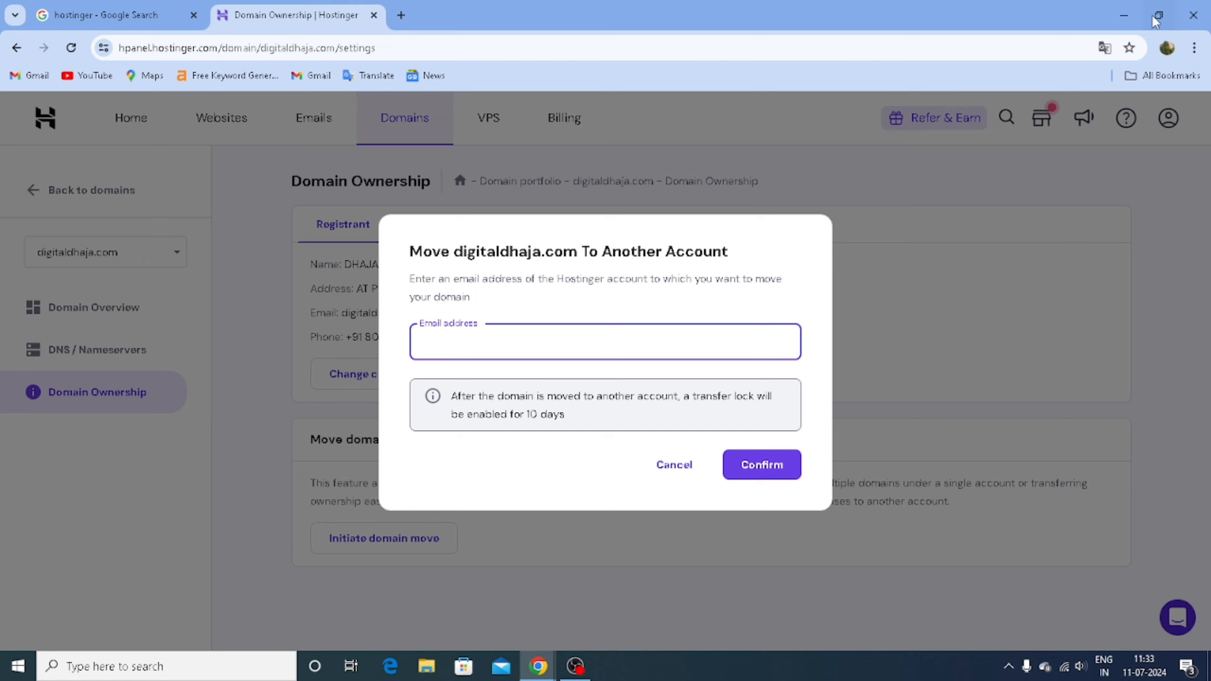
key("ctrl+v")
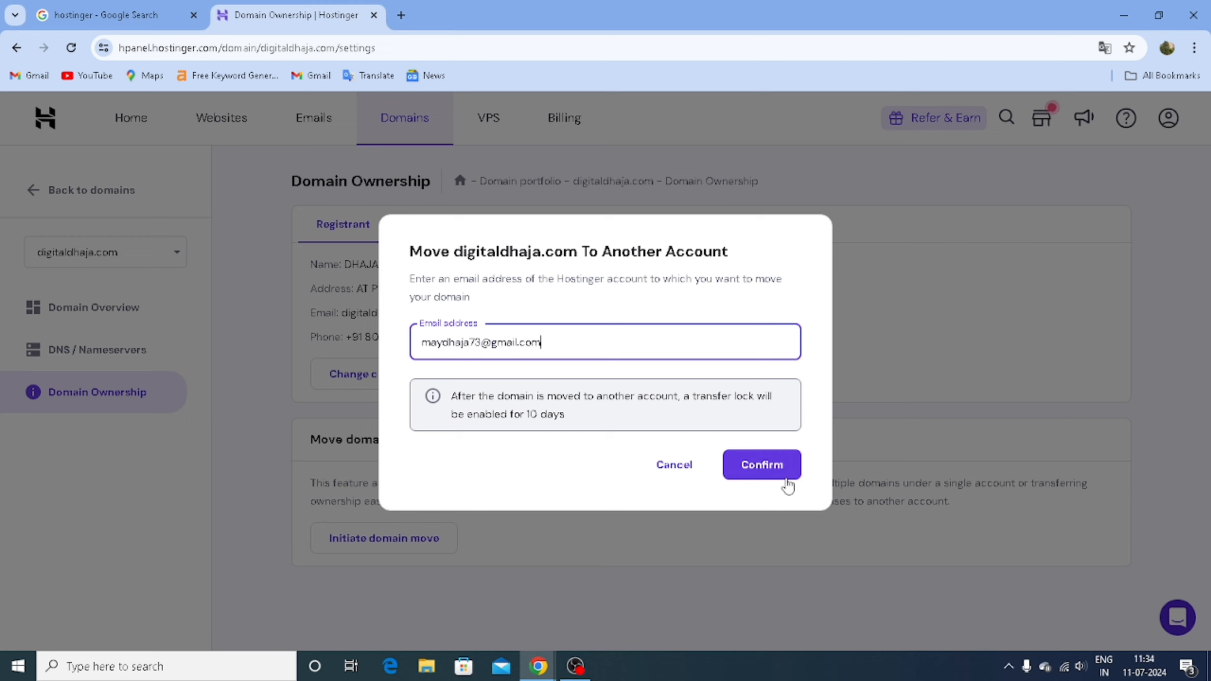
left_click(771, 470)
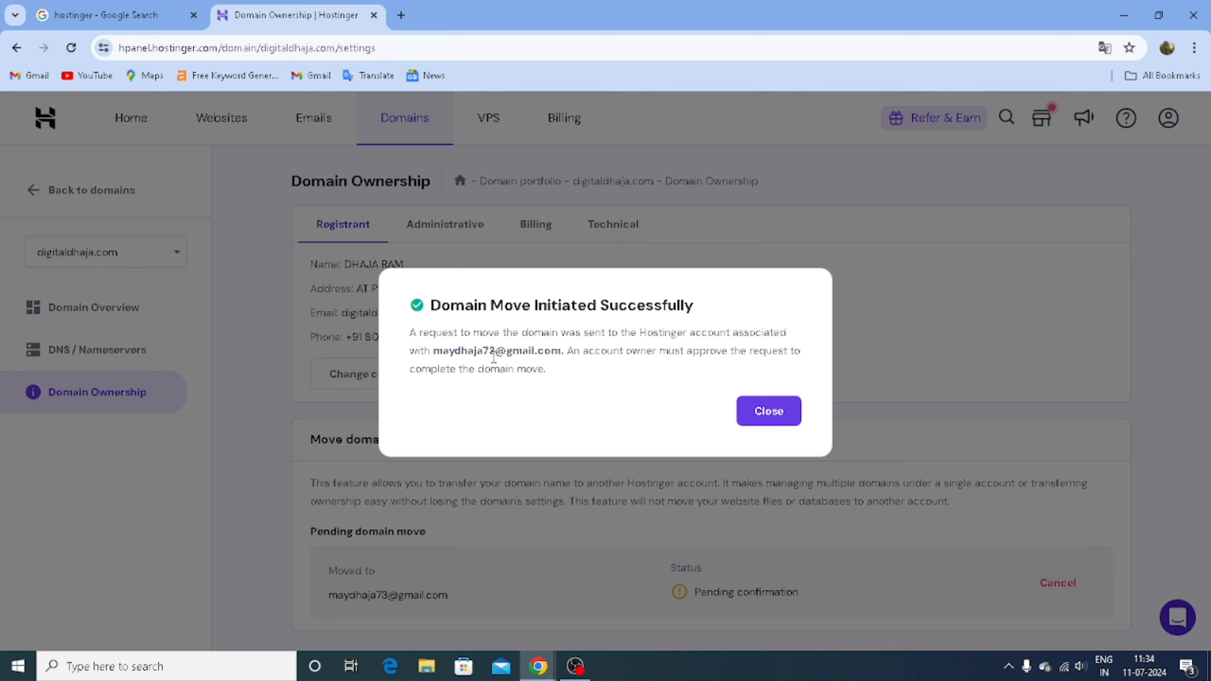
left_click(765, 414)
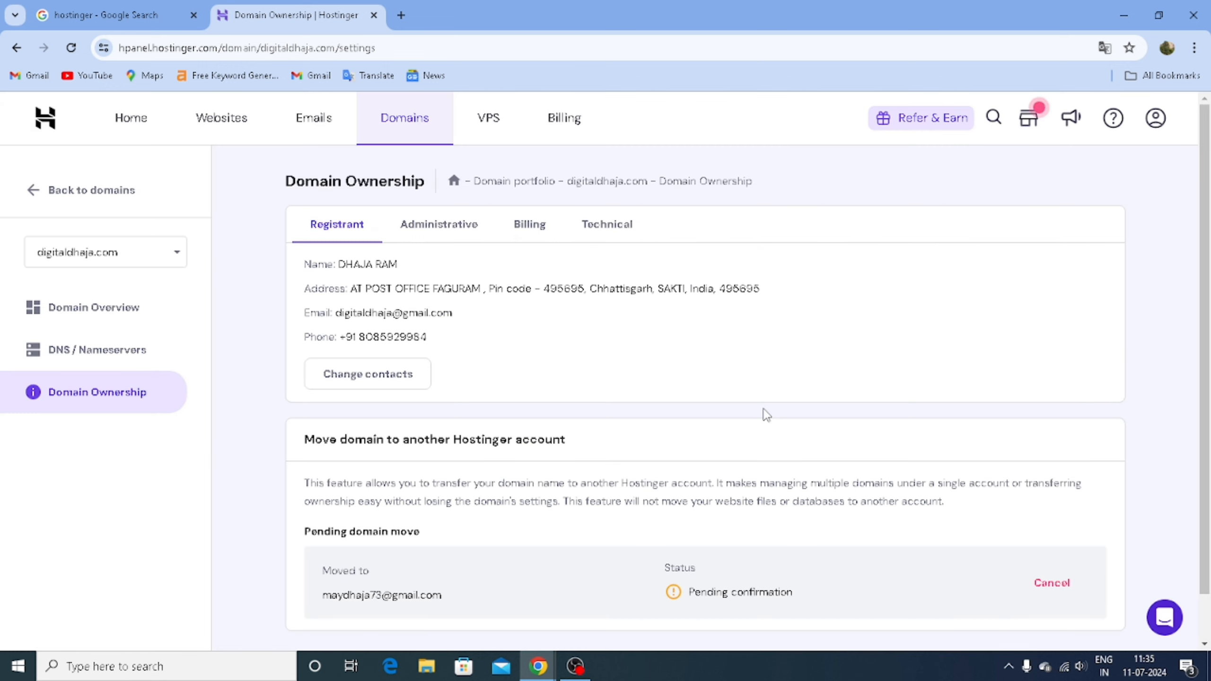
scroll(764, 417, "down", 1)
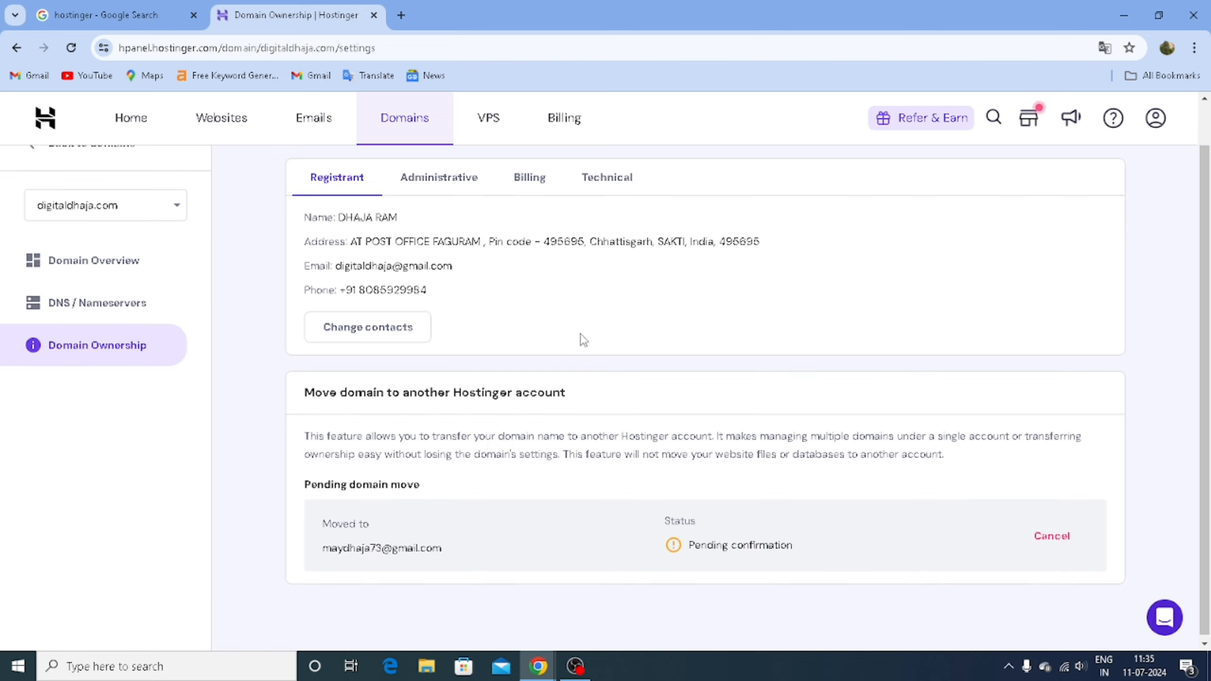
scroll(581, 336, "up", 1)
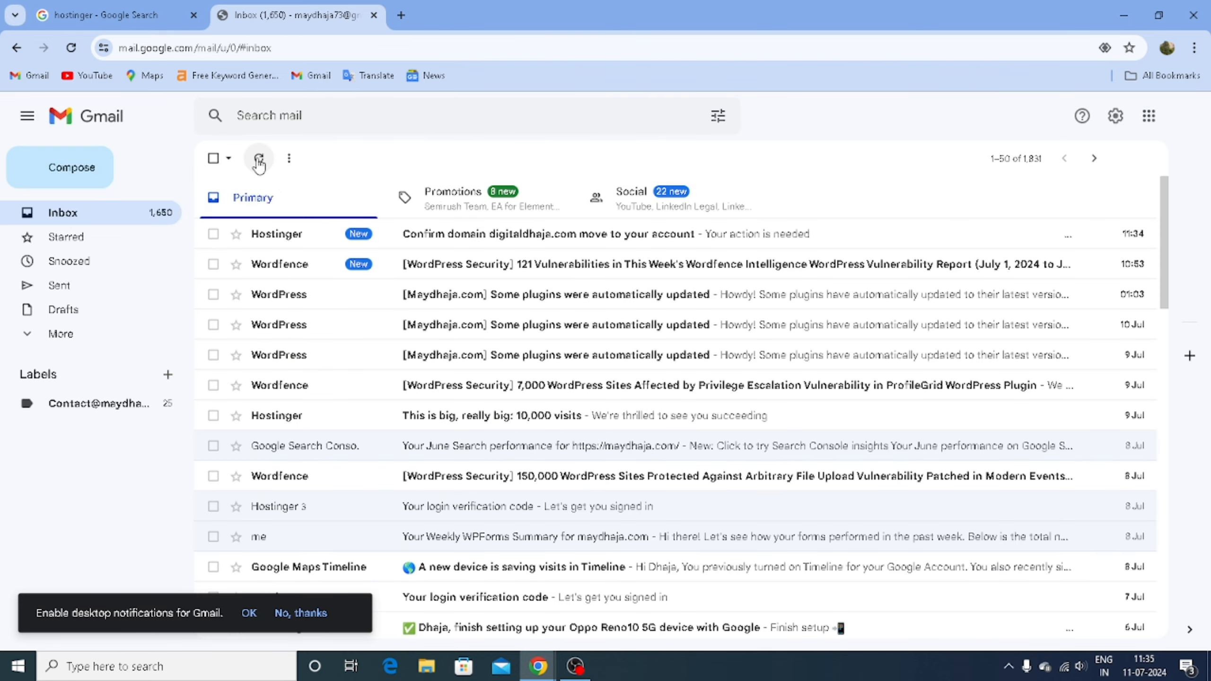
left_click(258, 165)
left_click(531, 245)
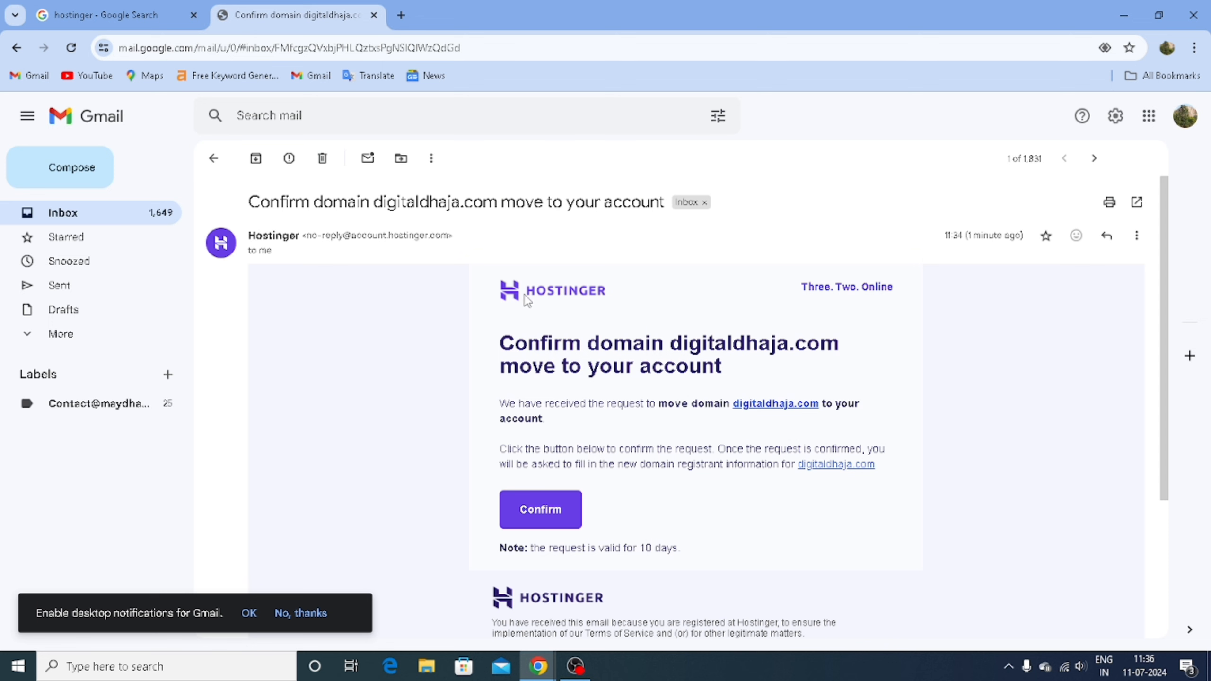
scroll(592, 427, "down", 2)
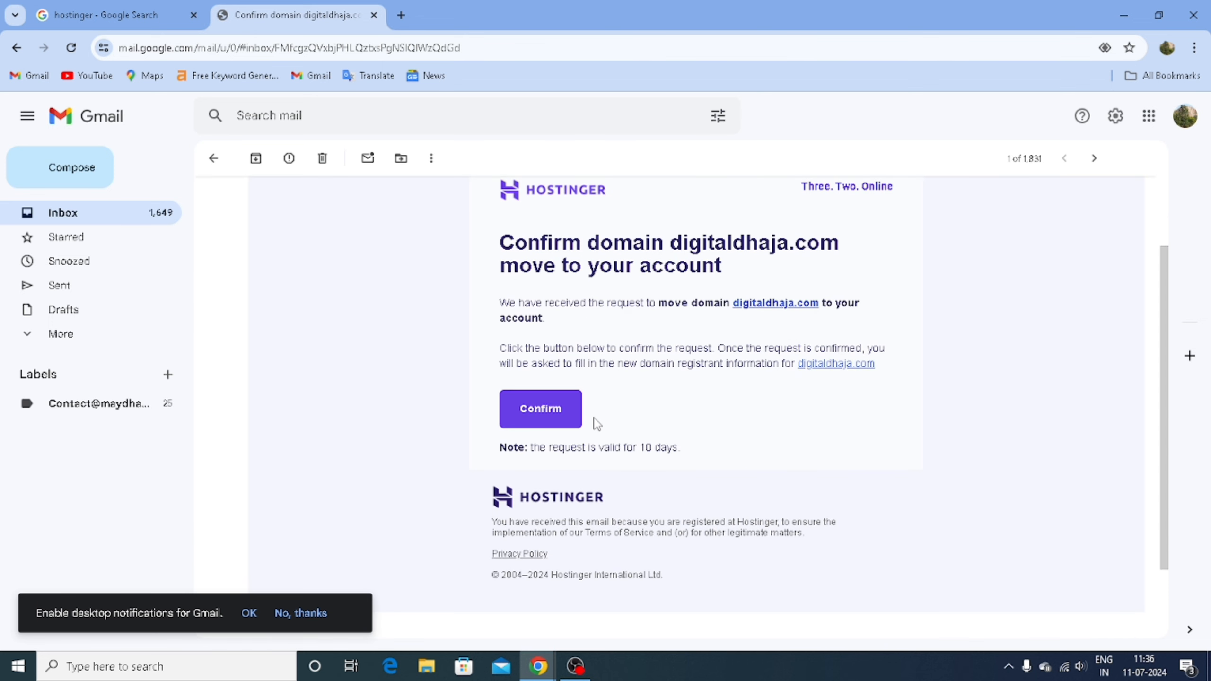
scroll(597, 423, "up", 2)
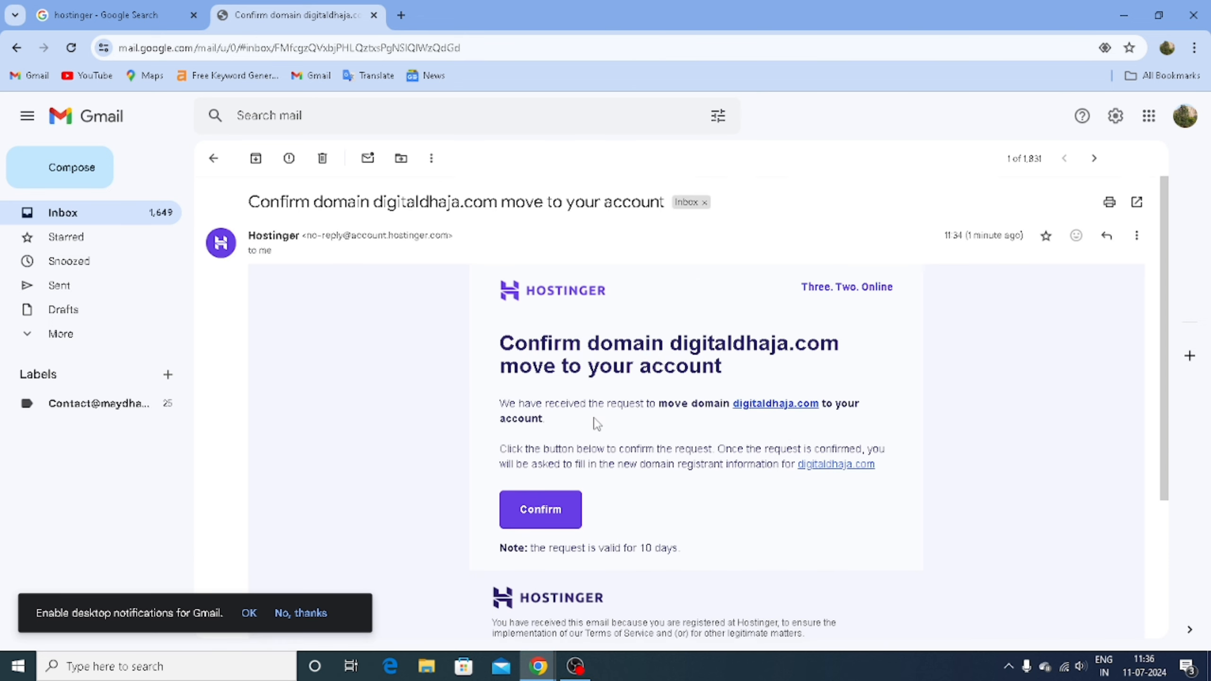
left_click(27, 117)
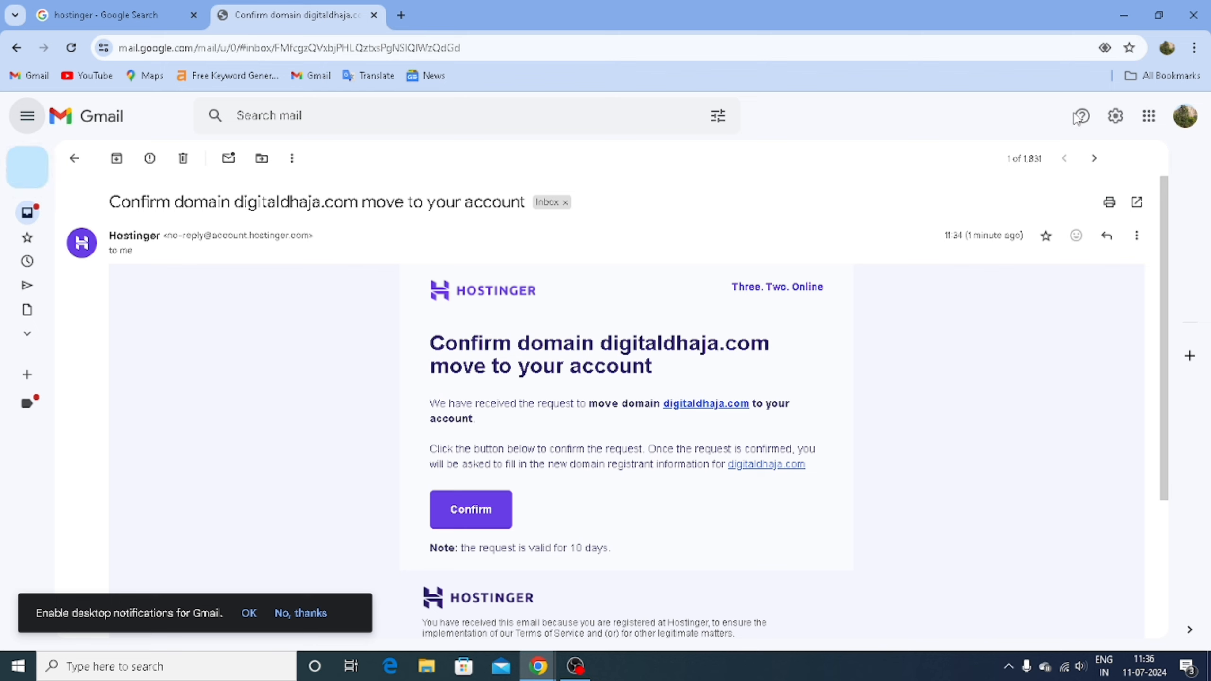
left_click(1181, 122)
scroll(483, 413, "down", 2)
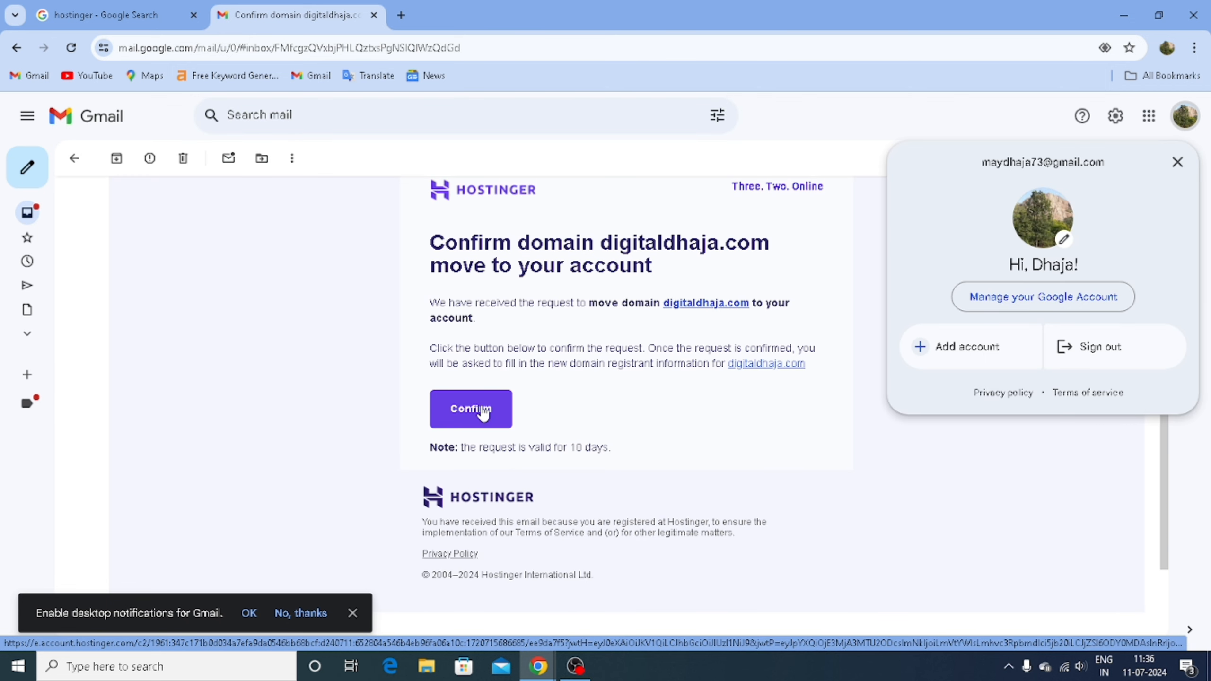
left_click(483, 413)
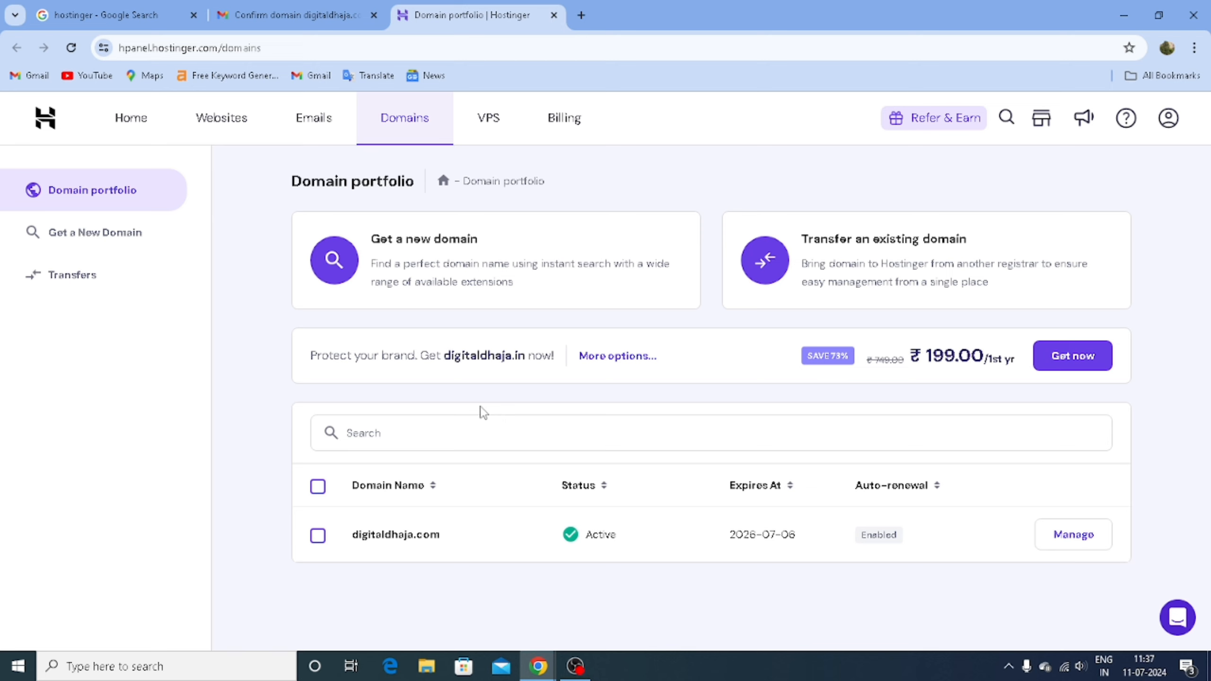
Step: Check which Hostinger account is signed in, and review digitaldhaja.com's overview and its move status under Domain Ownership
left_click(1168, 118)
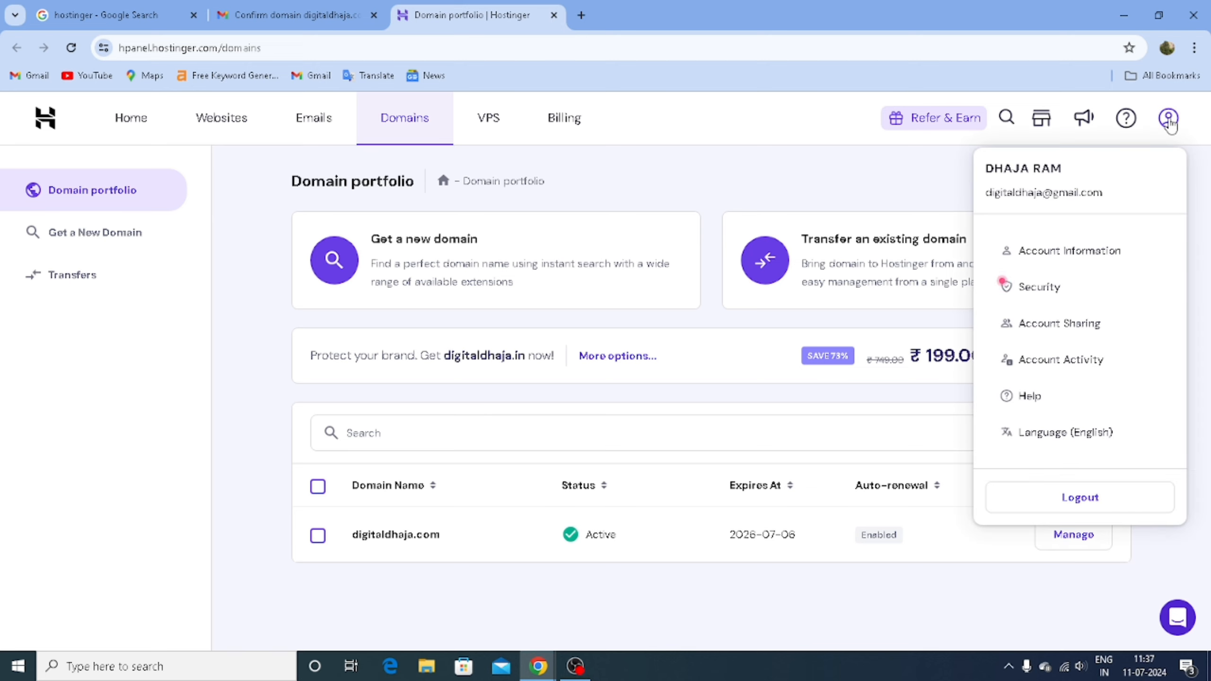
left_click(1169, 122)
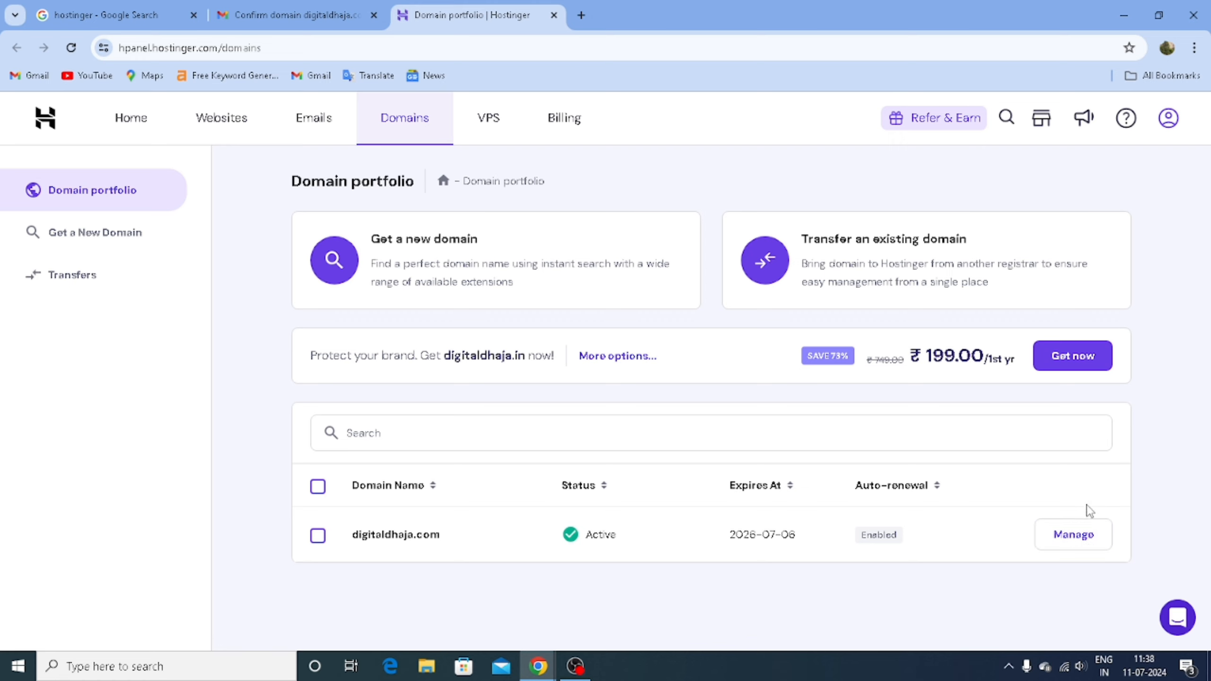
left_click(1073, 537)
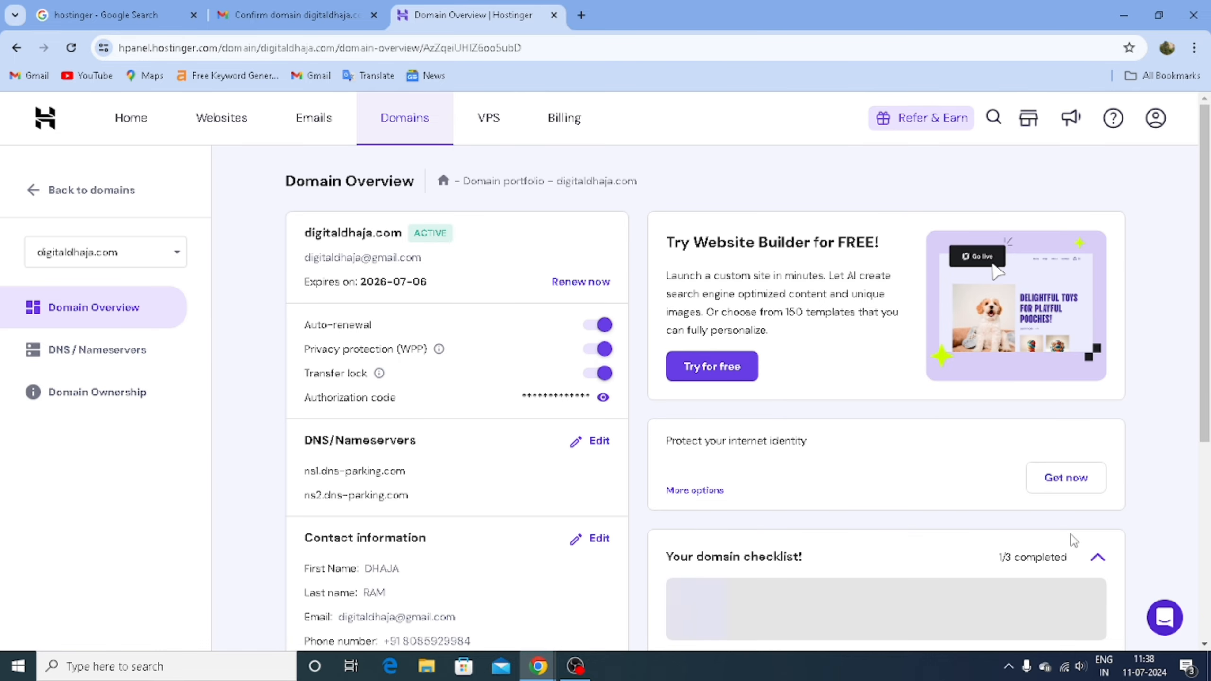
scroll(533, 501, "down", 5)
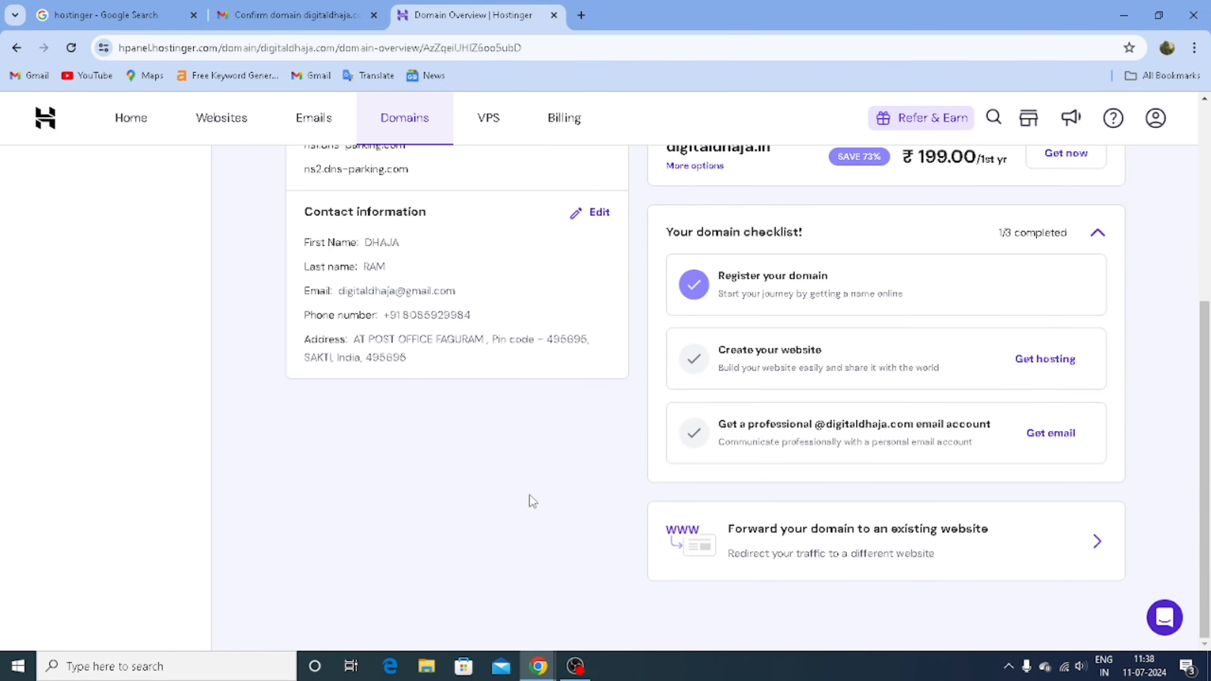
scroll(458, 553, "up", 5)
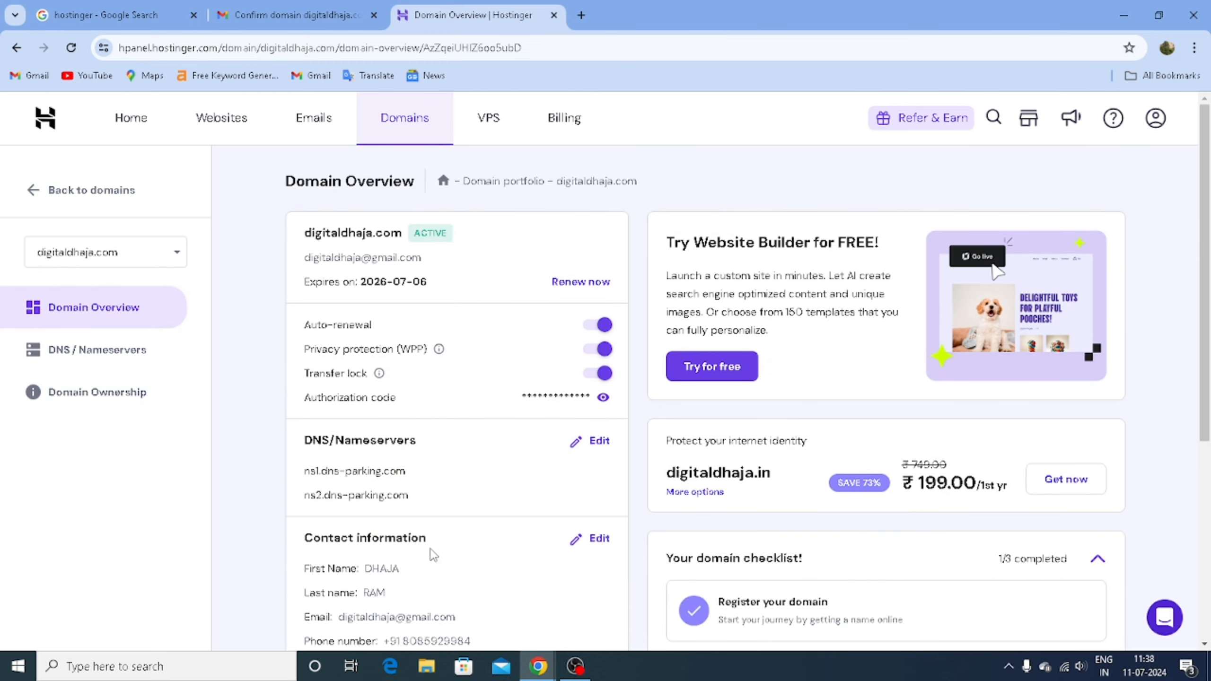
left_click(96, 396)
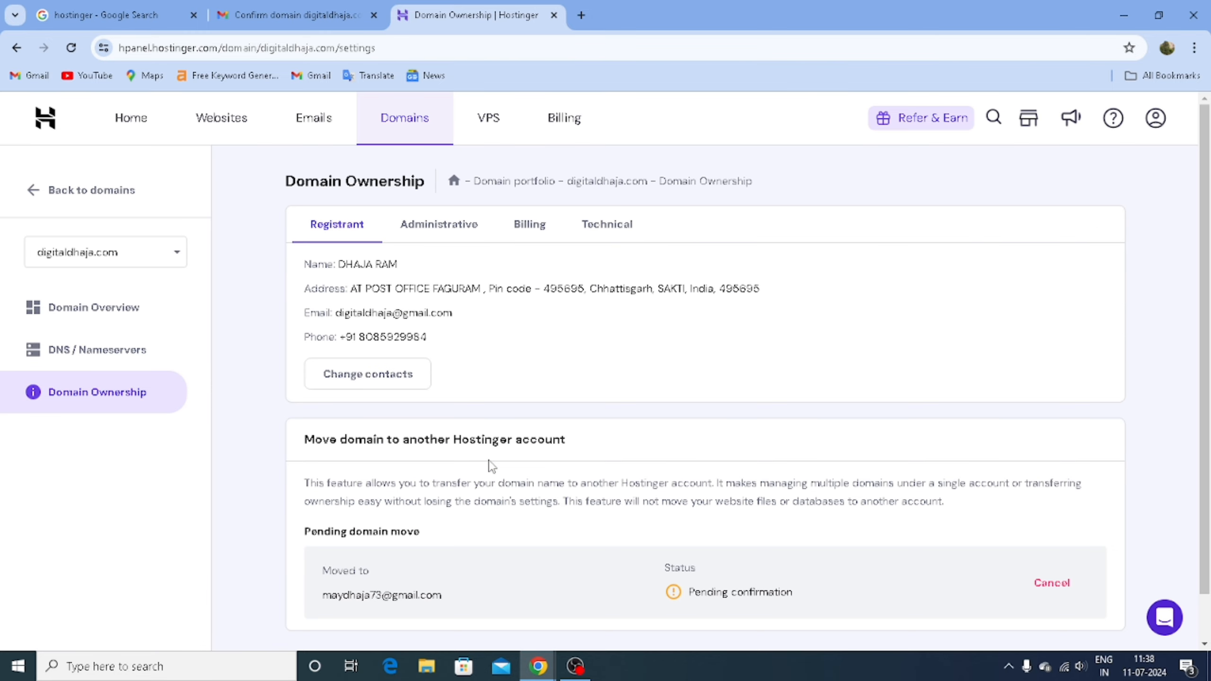
scroll(494, 496, "down", 1)
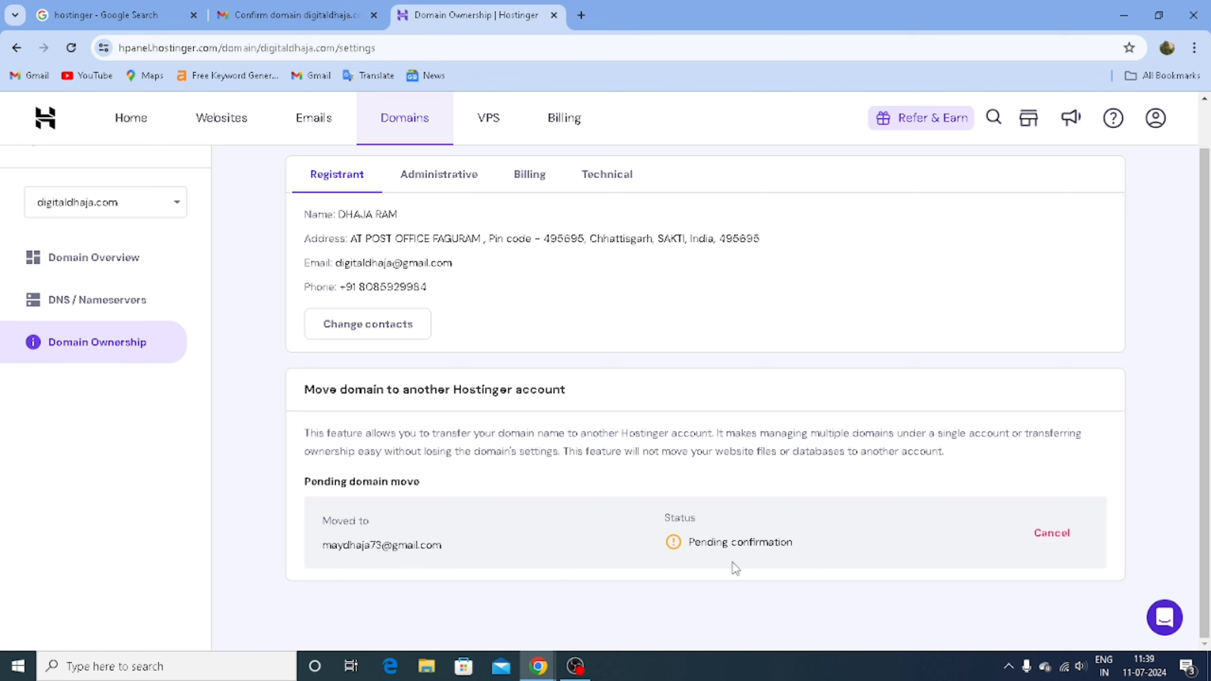
Step: Search Google for hostinger in a new tab and open Hostinger's Web Hosting page from the results
key("ctrl+t")
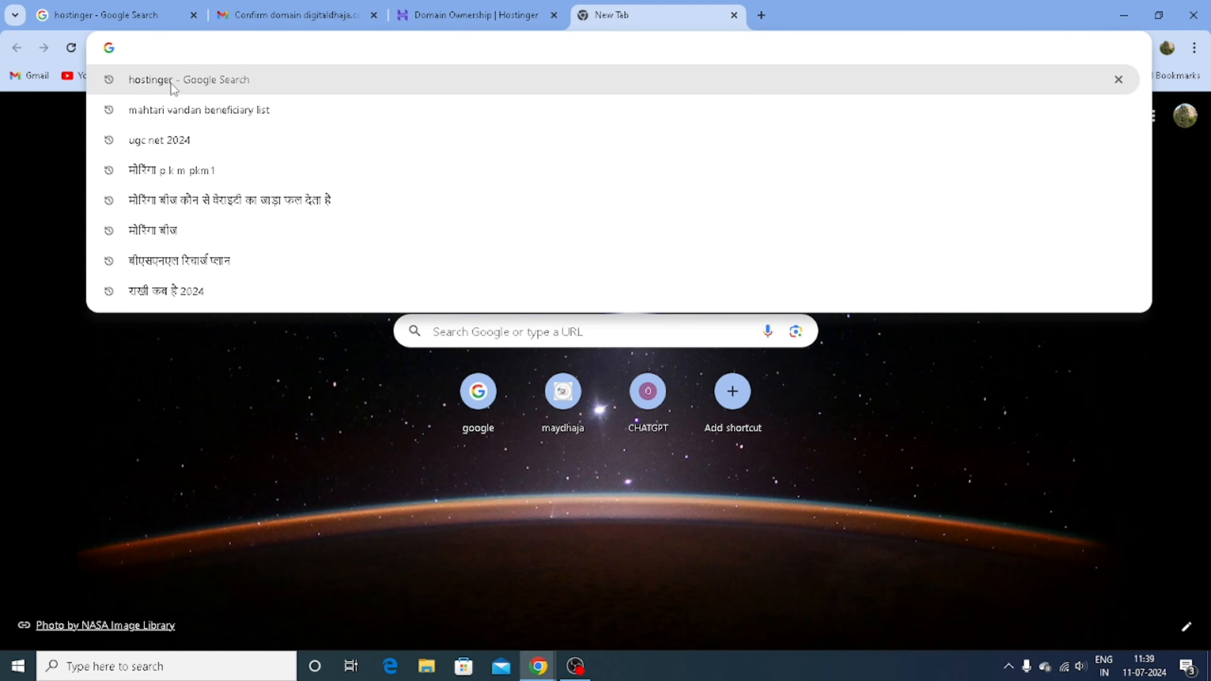
left_click(134, 81)
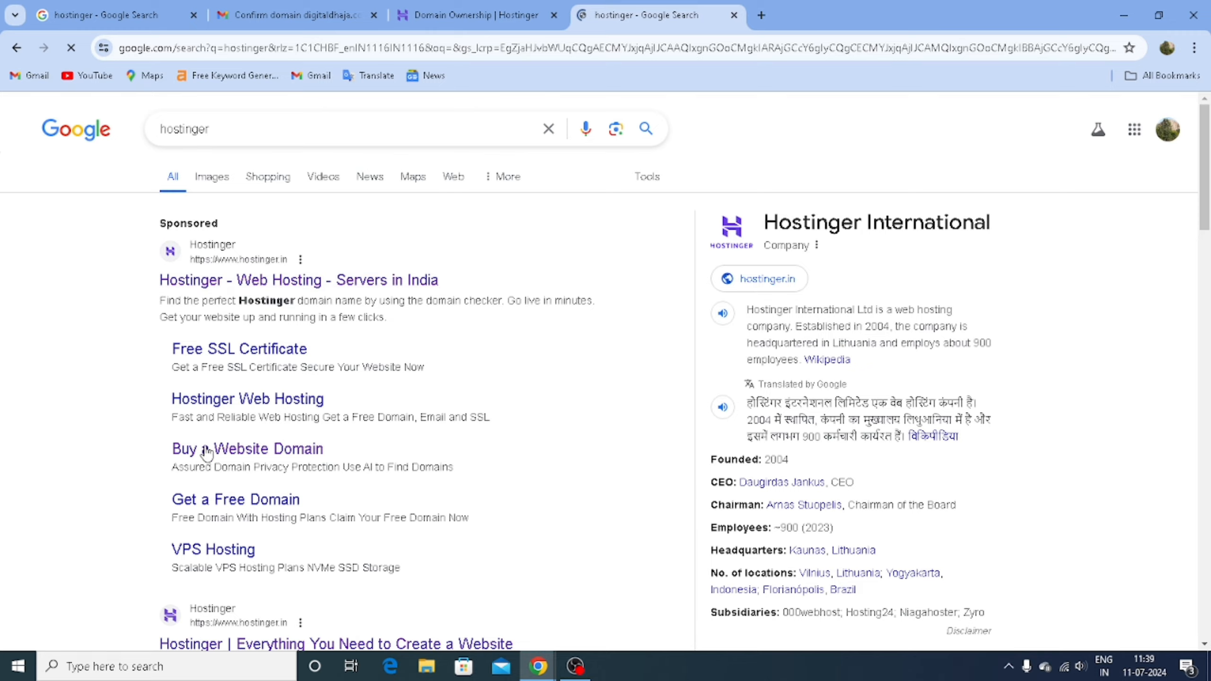
scroll(210, 465, "down", 5)
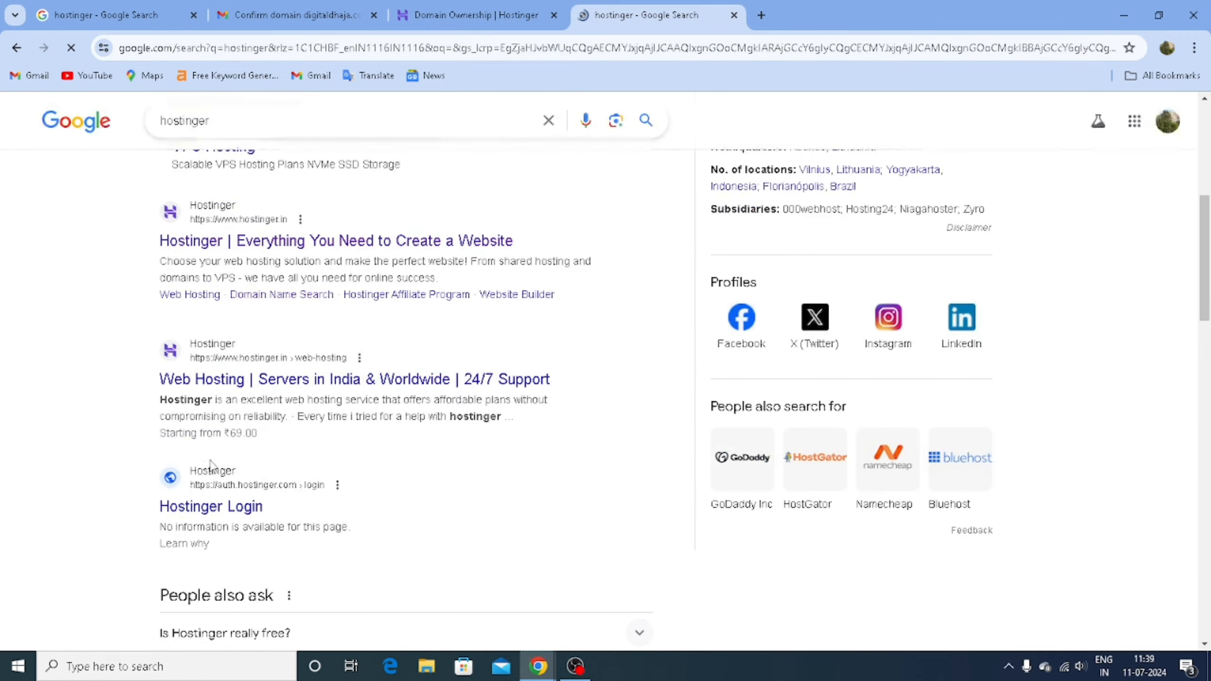
left_click(186, 380)
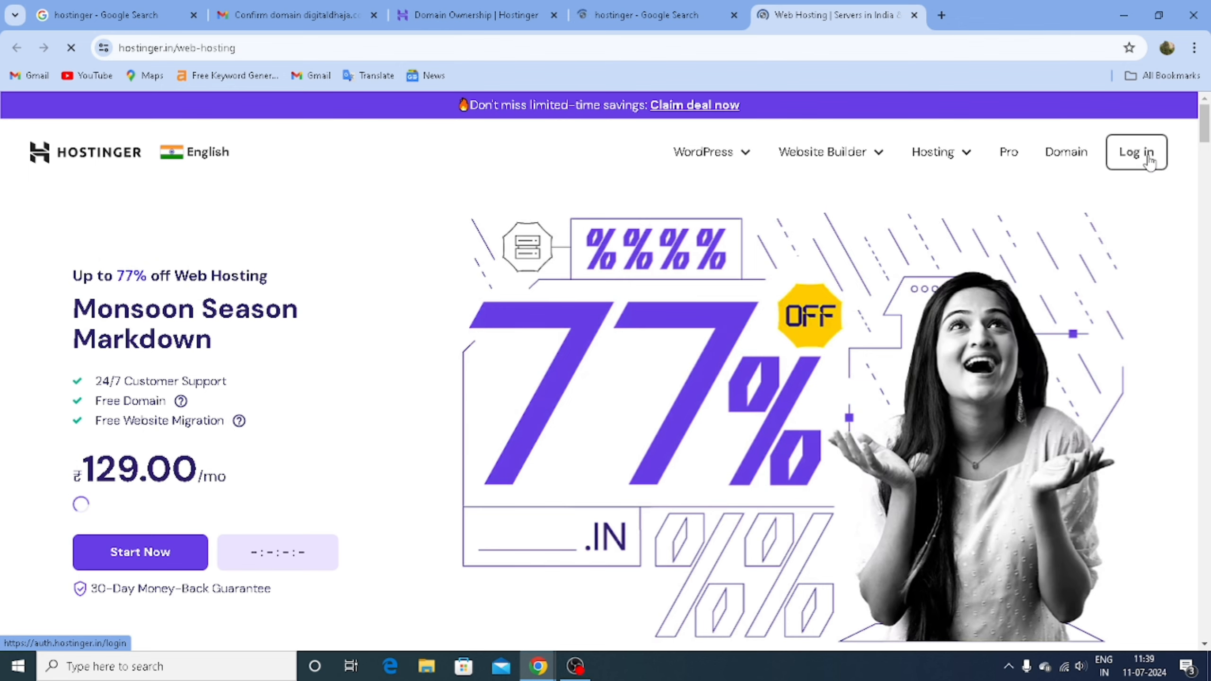
Step: Log in to the receiving Hostinger account and verify the login with the two-factor authentication code
left_click(1143, 154)
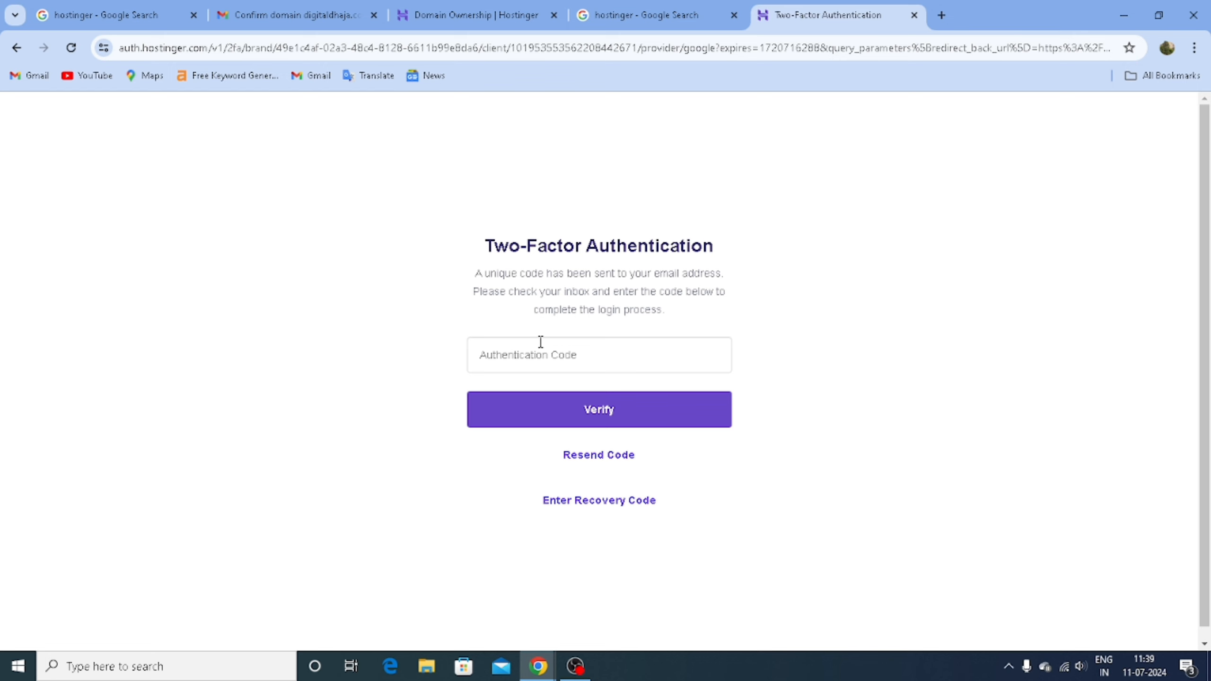
left_click(518, 359)
key("ctrl+v")
left_click(546, 409)
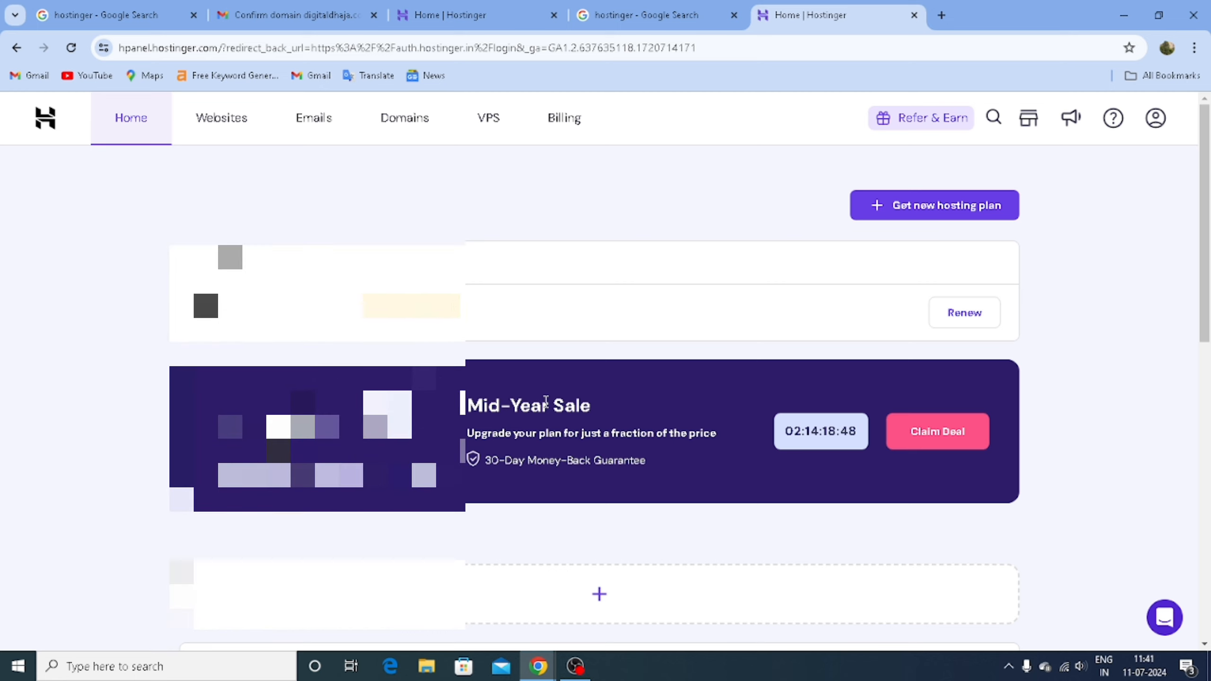
Step: Look over the account's home dashboard and start adding a new WordPress website from the websites list
scroll(490, 413, "down", 10)
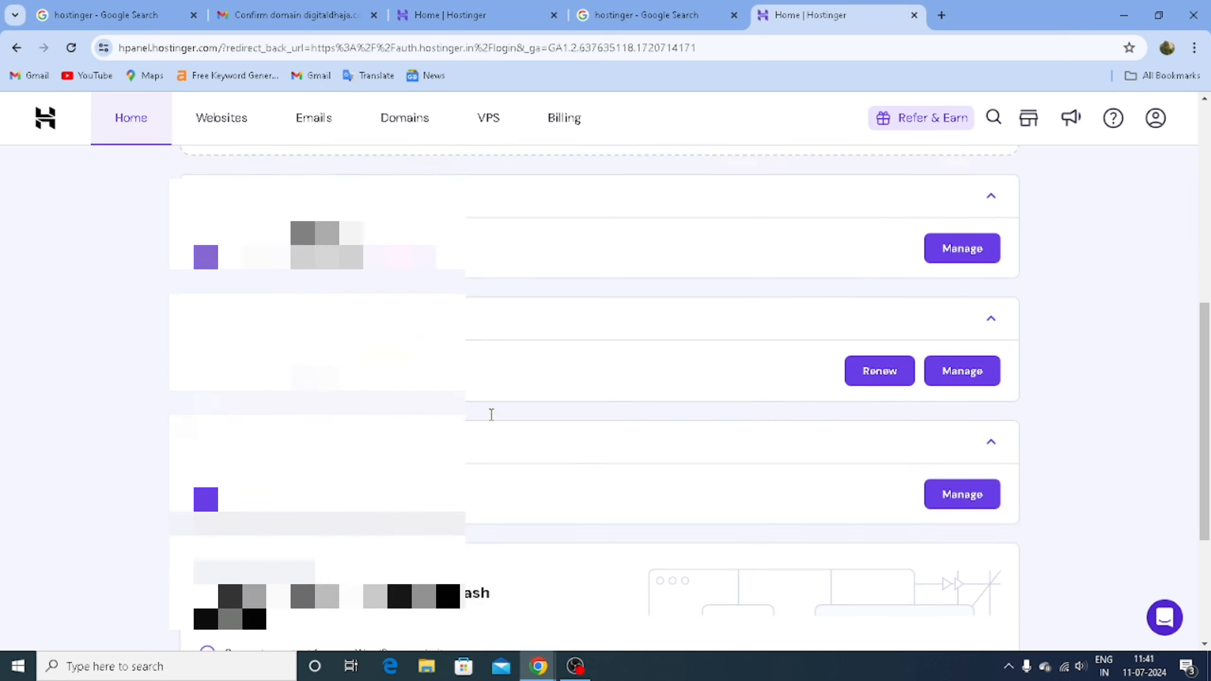
scroll(489, 422, "up", 8)
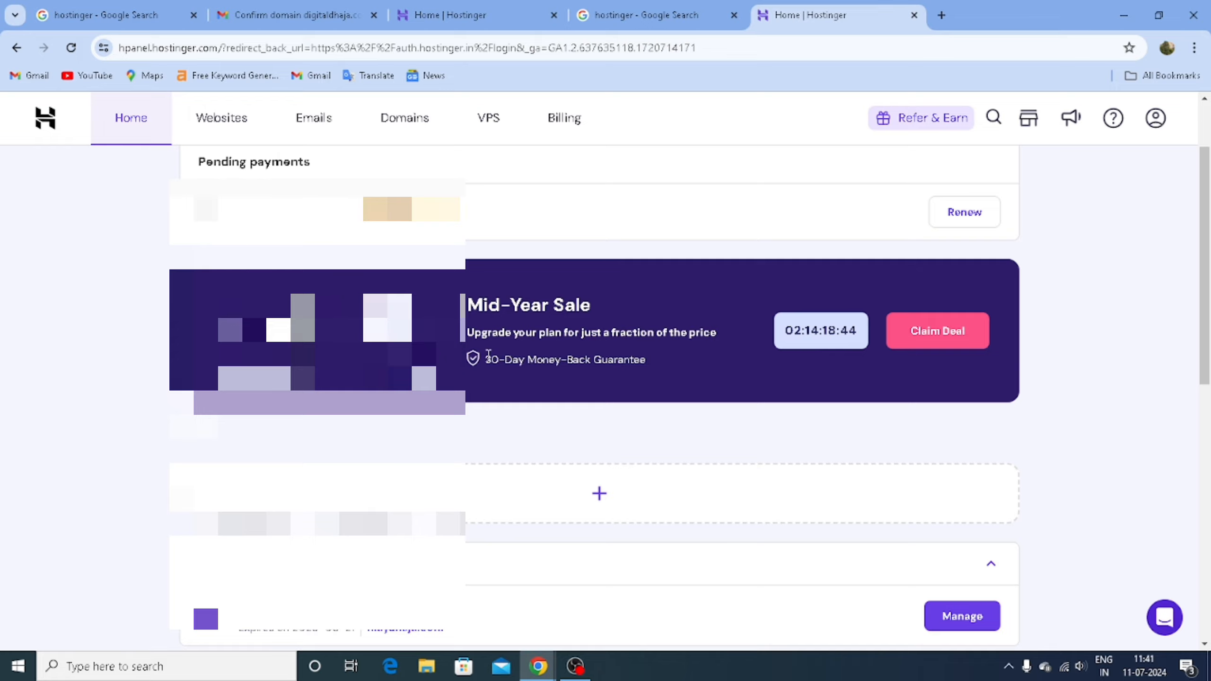
scroll(490, 358, "down", 8)
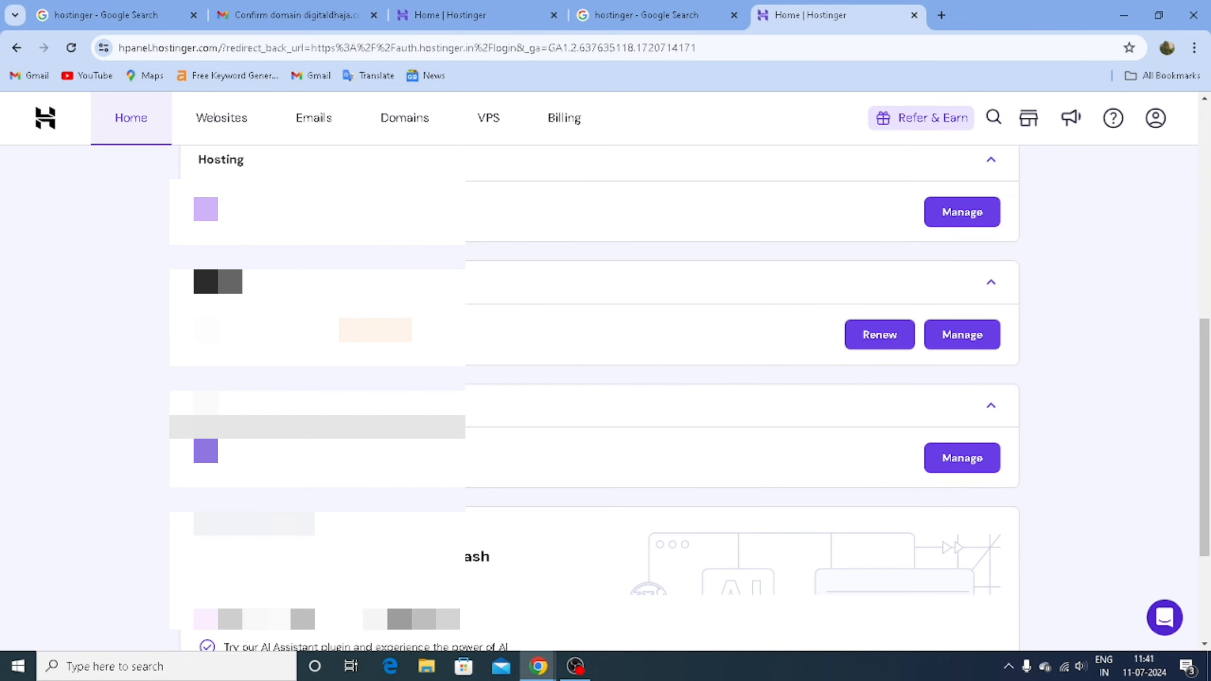
scroll(485, 344, "up", 4)
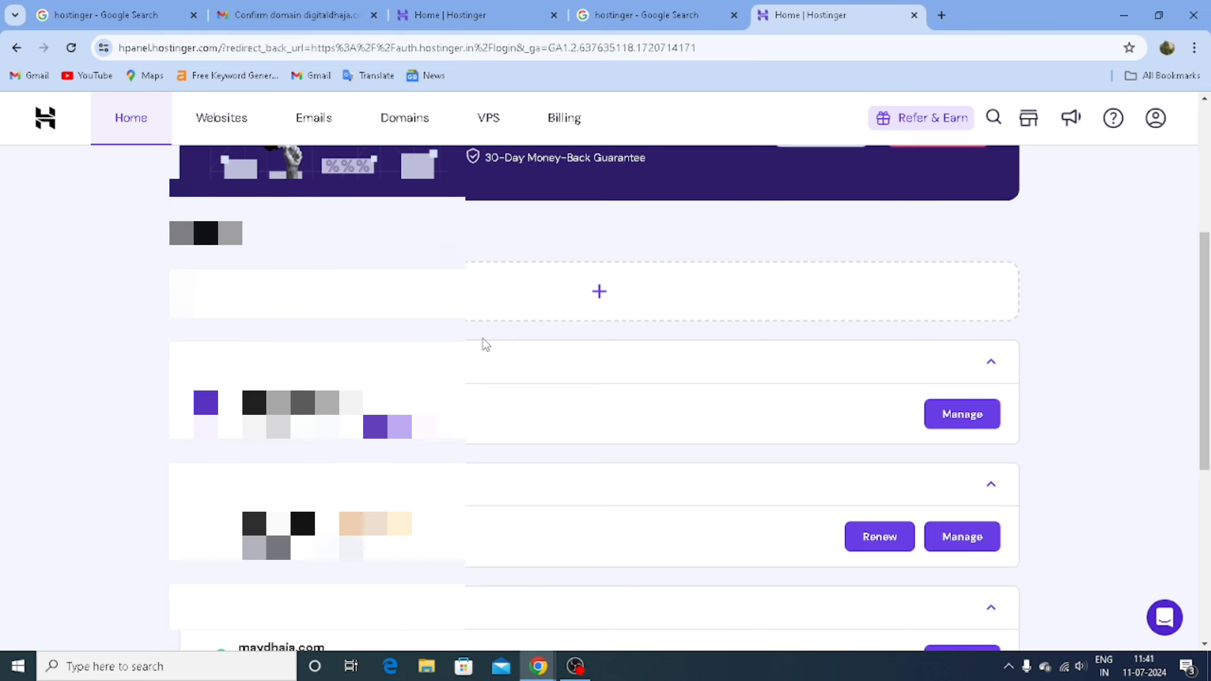
scroll(698, 400, "up", 5)
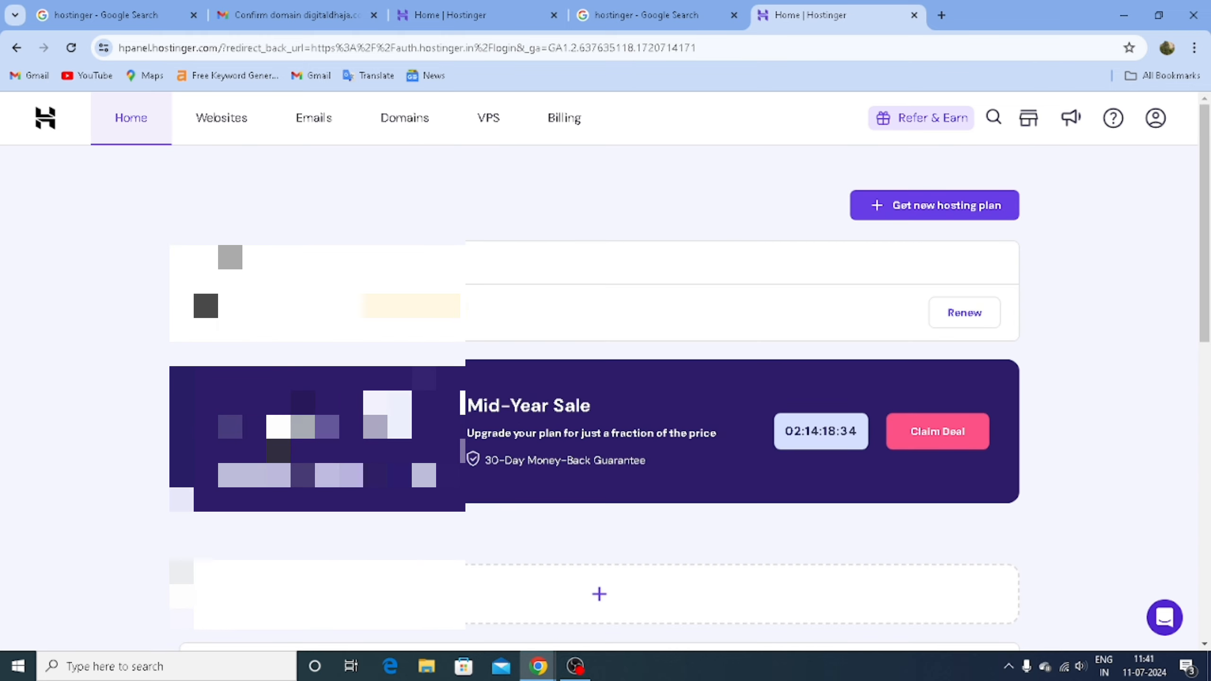
left_click(224, 123)
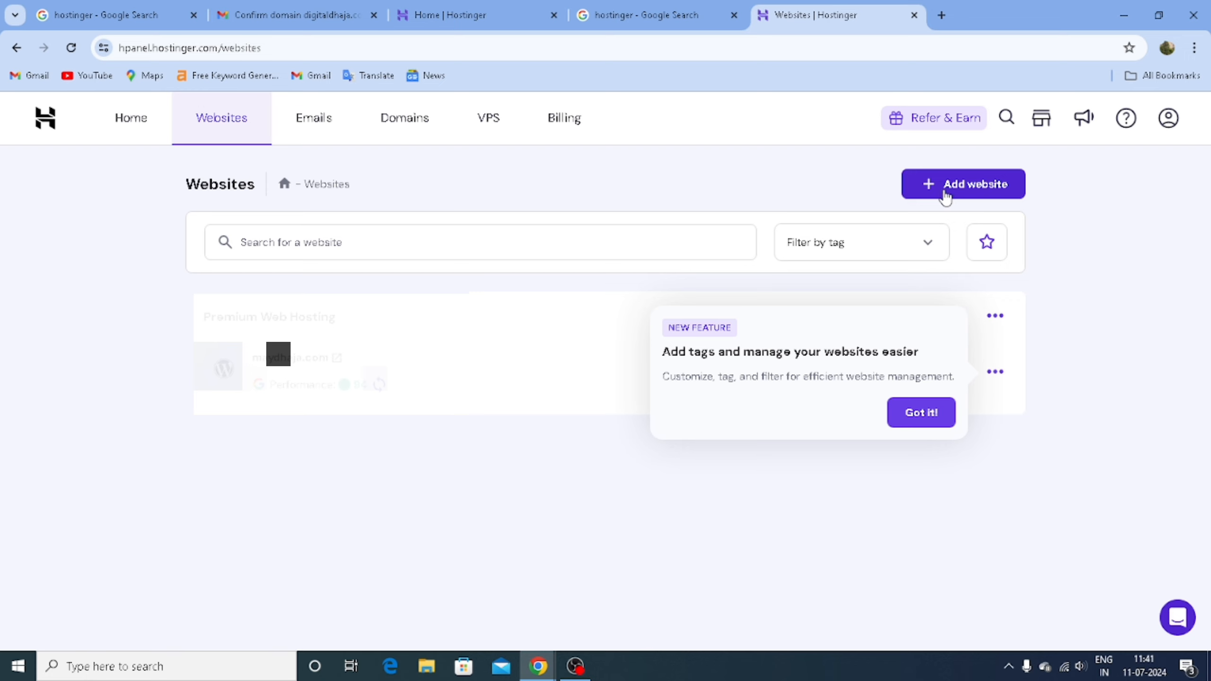
left_click(935, 195)
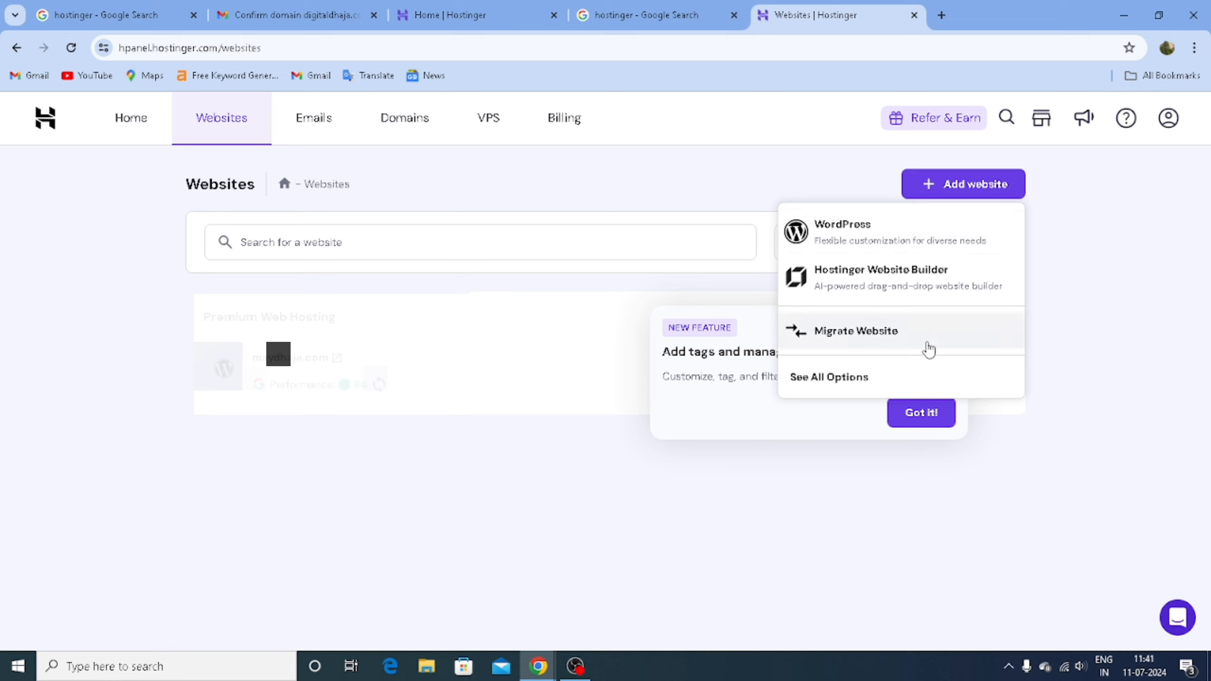
left_click(904, 239)
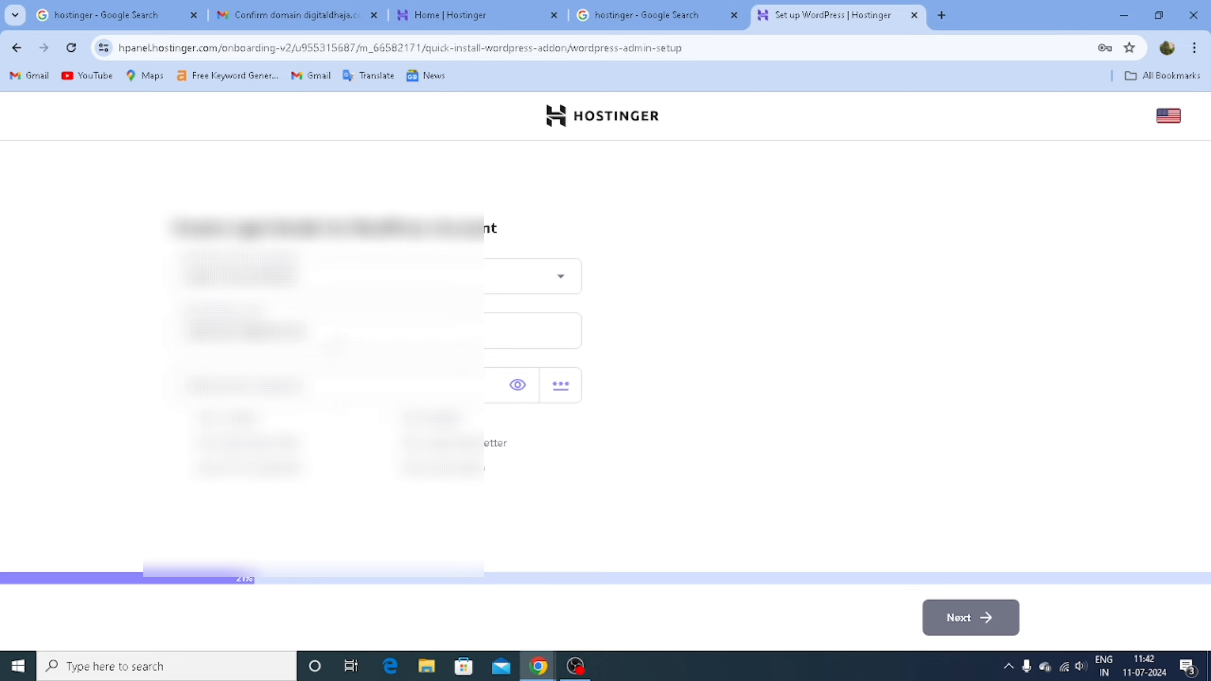
left_click(336, 340)
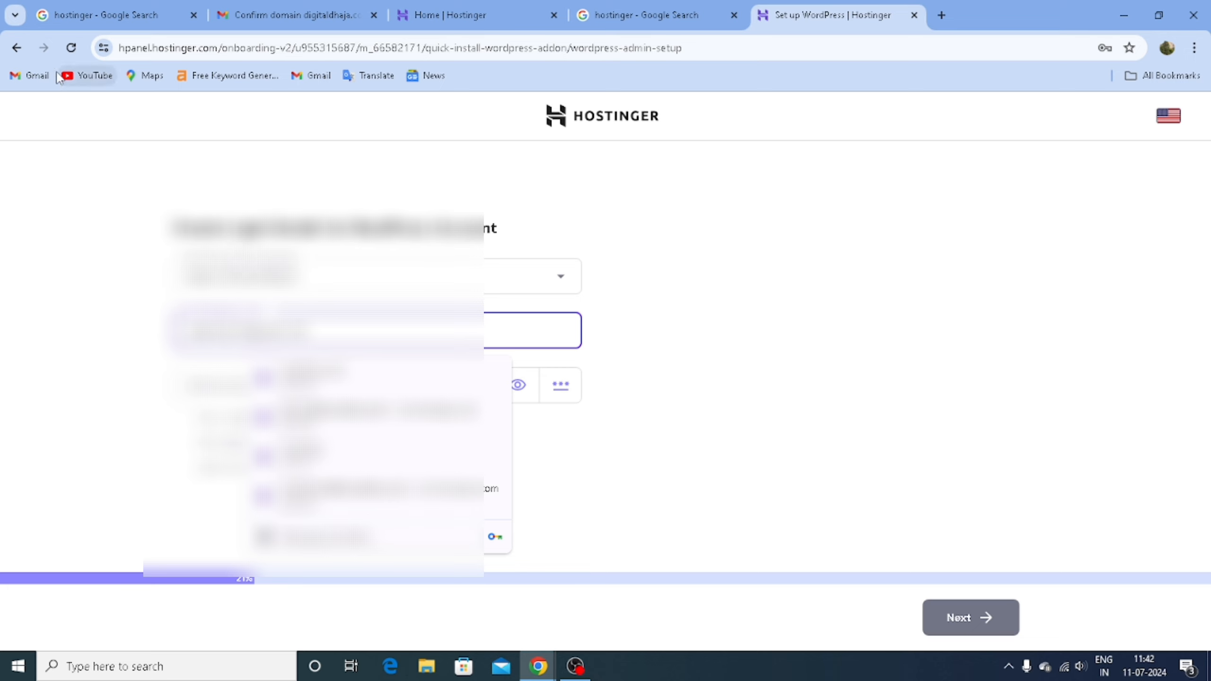
left_click(17, 48)
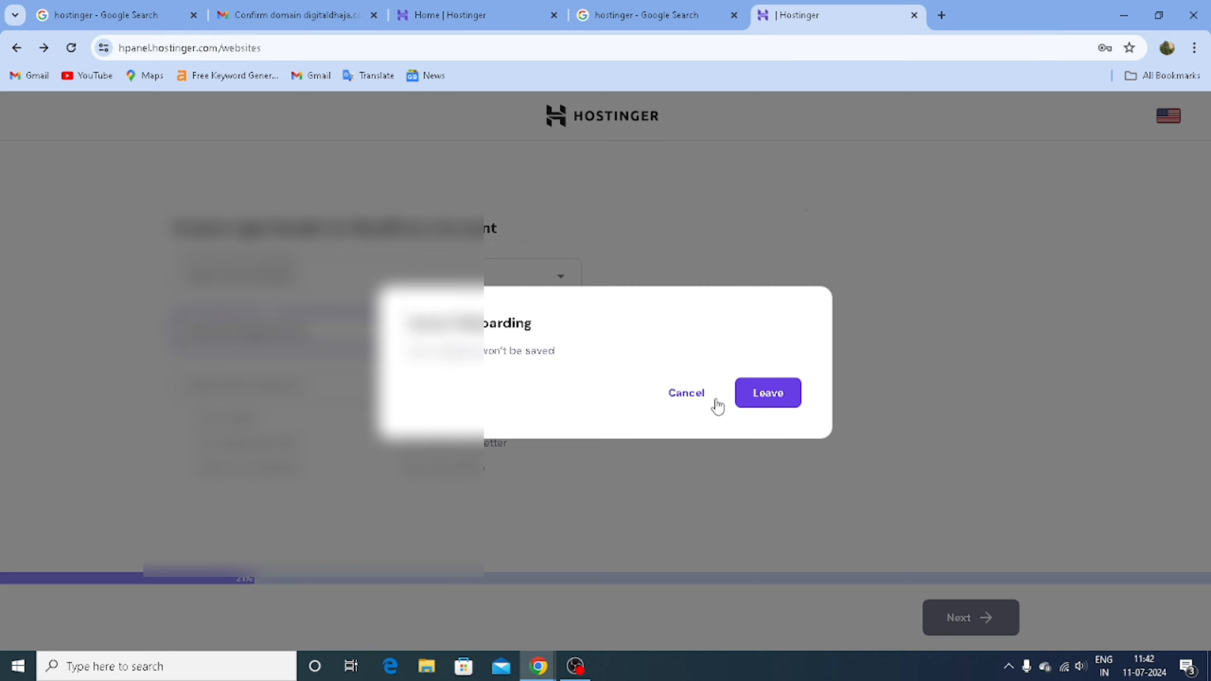
left_click(697, 394)
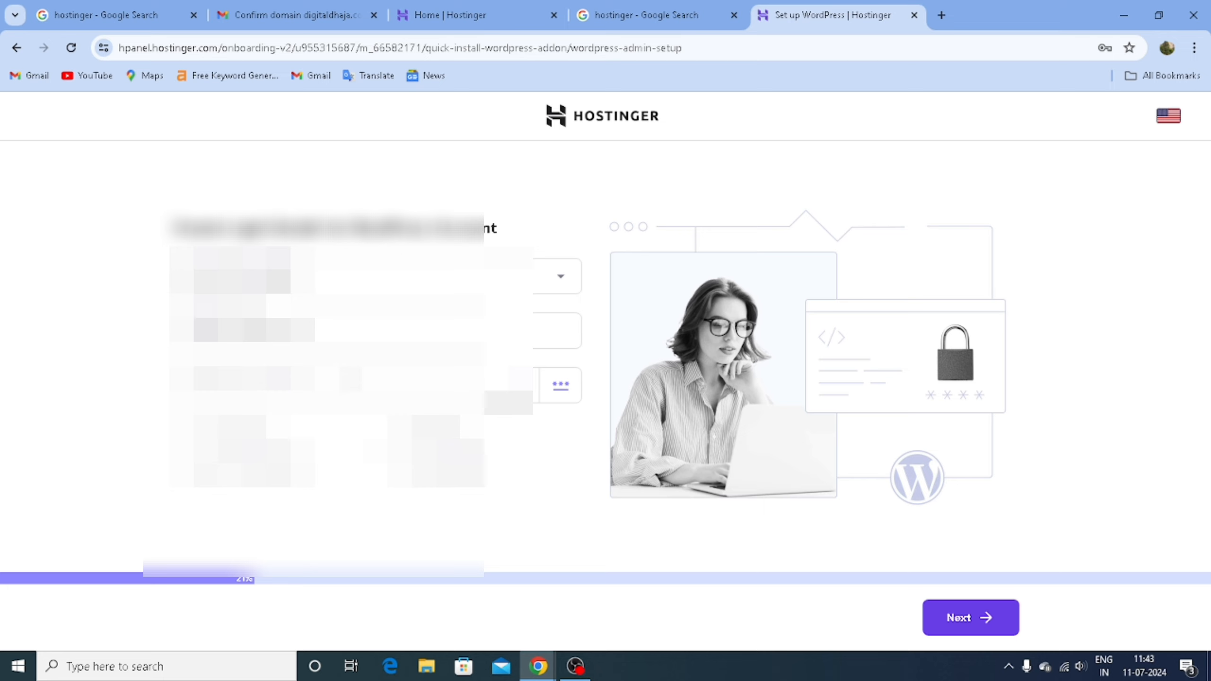
Step: Fill in the administrator password for the new WordPress account, correct it, and continue to the website type
left_click(351, 382)
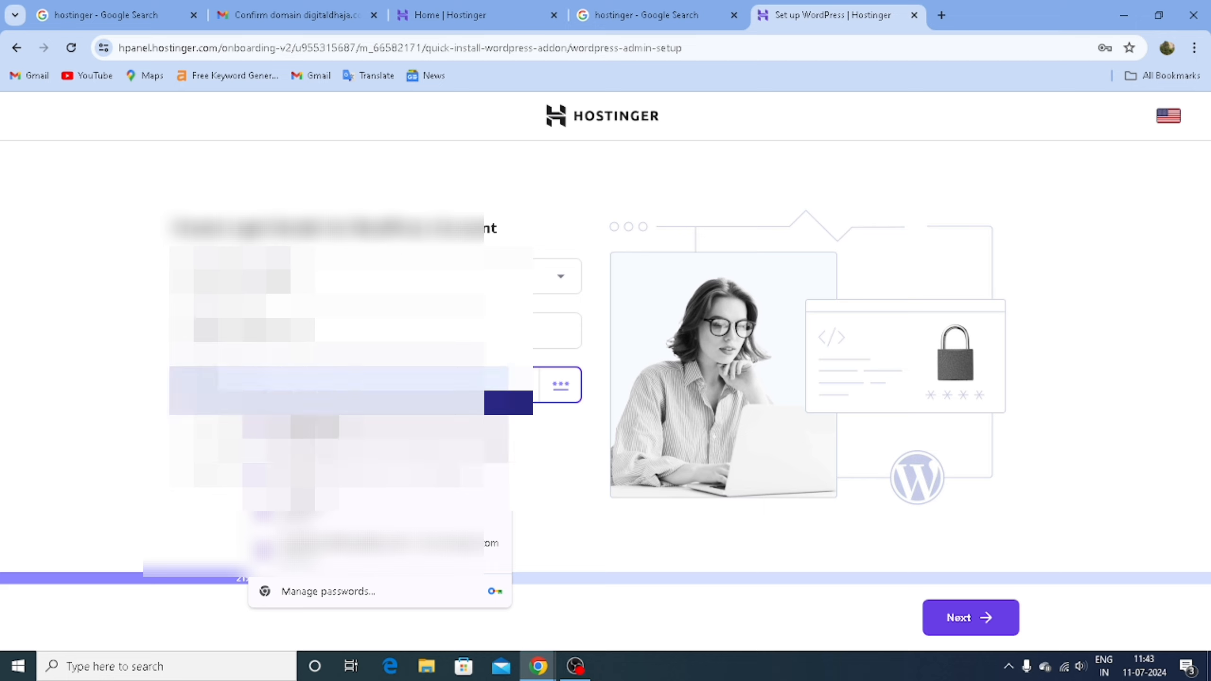
left_click(378, 550)
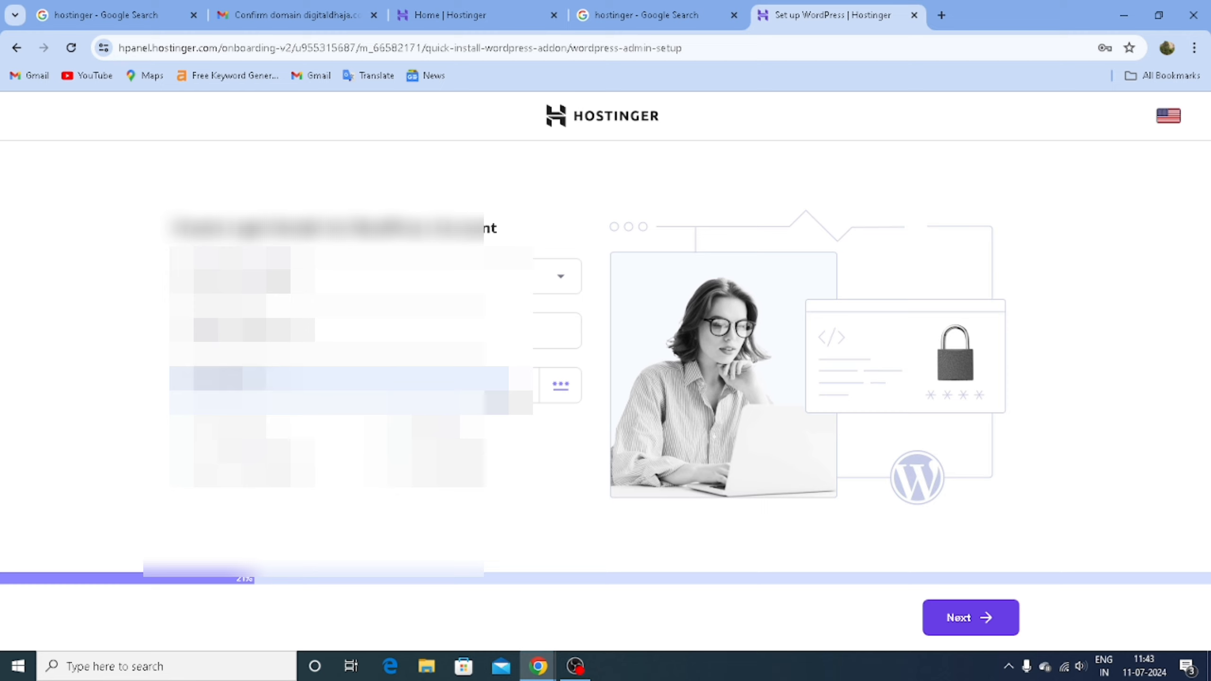
left_click(353, 385)
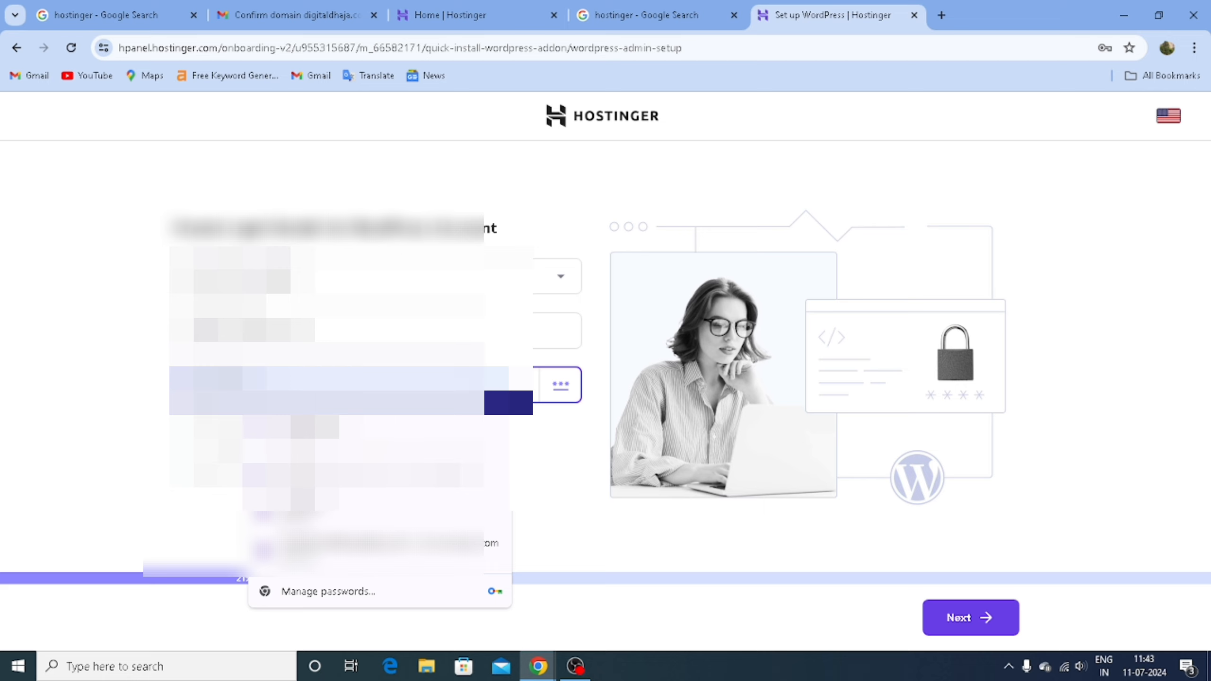
key("BackSpace")
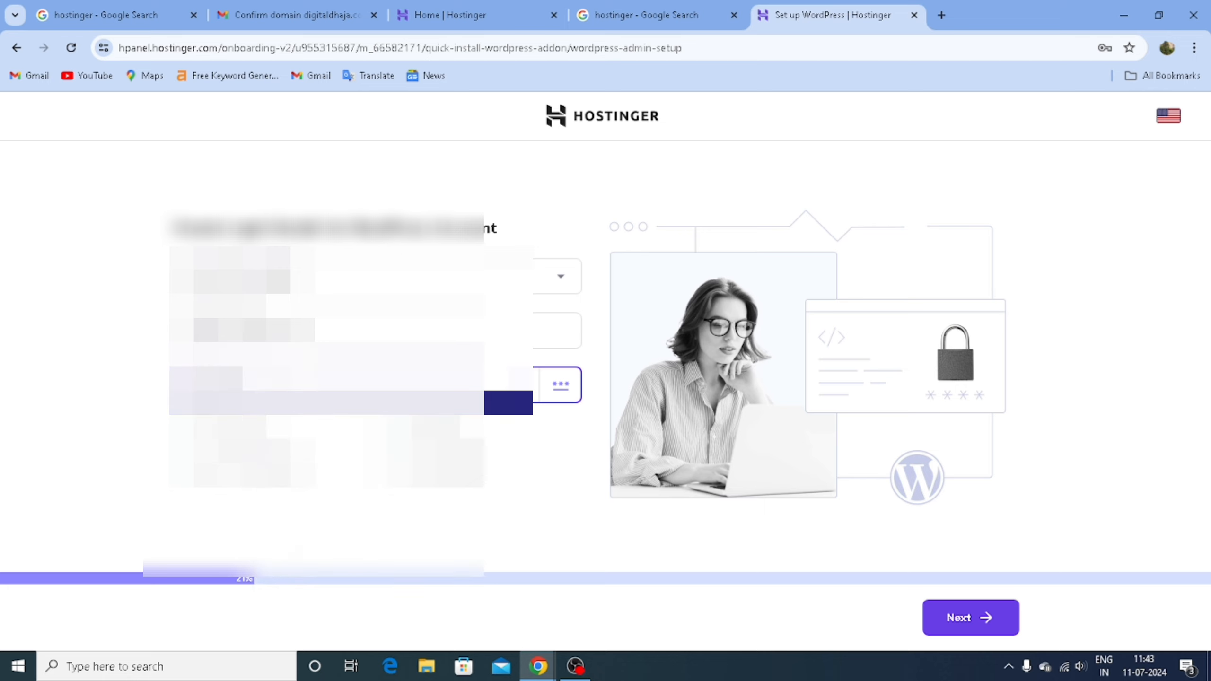
key("BackSpace")
key("BackSpace")
key("BackSpace")
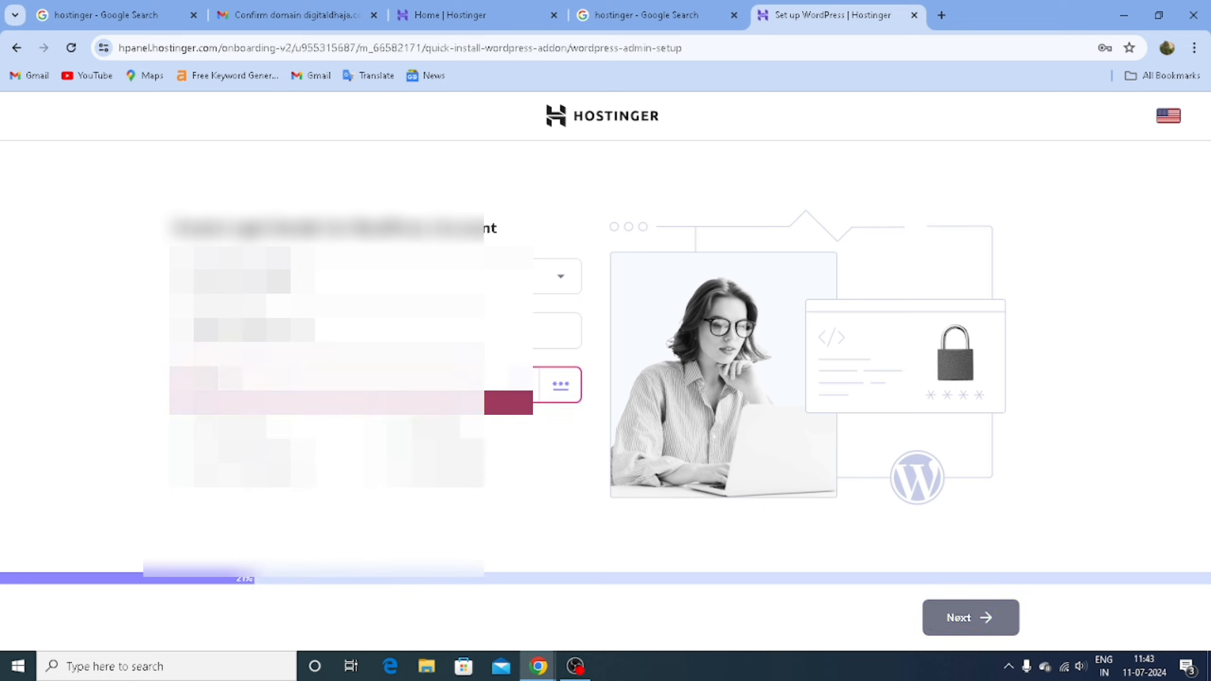
type("•")
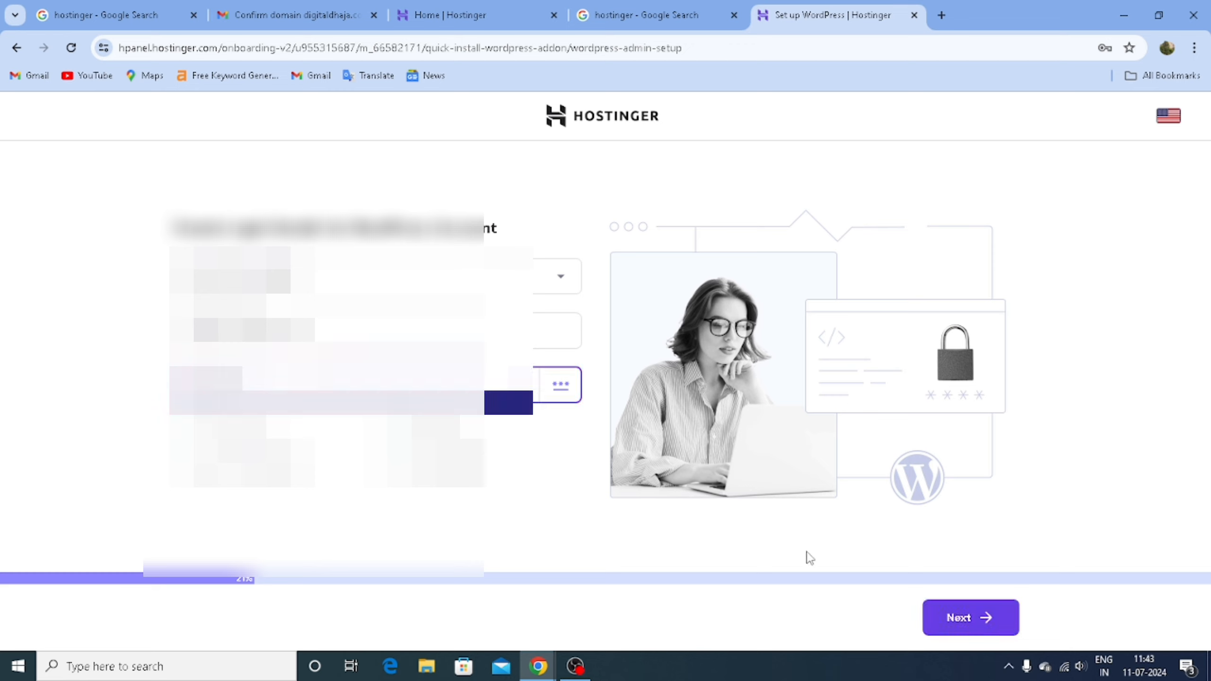
left_click(948, 619)
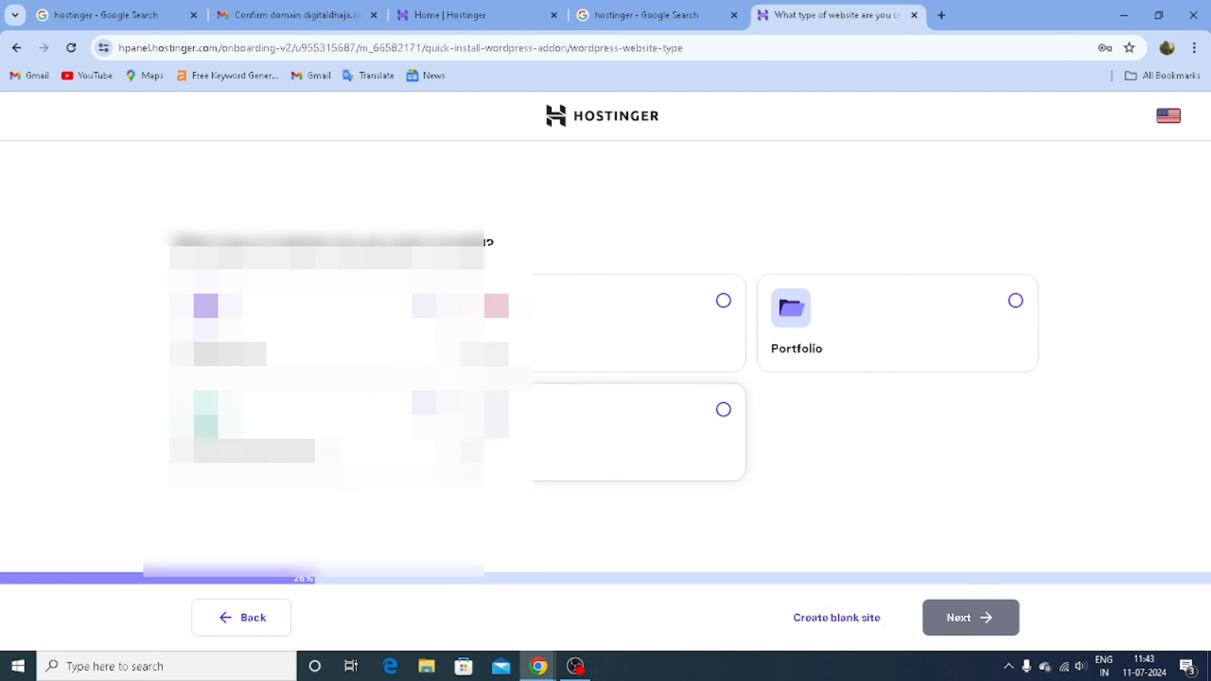
Step: Choose Blog as the website type and select the first pre-built blog website, headed We Will Write a Headline
left_click(723, 303)
left_click(942, 616)
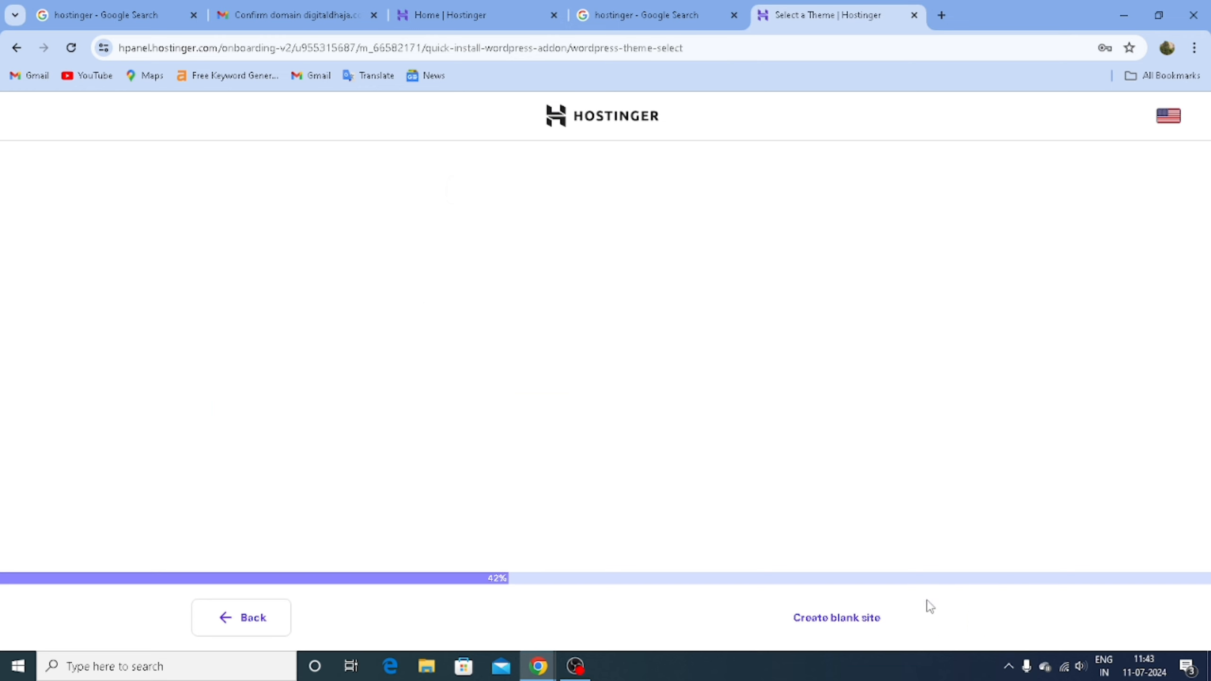
mouse_move(252, 344)
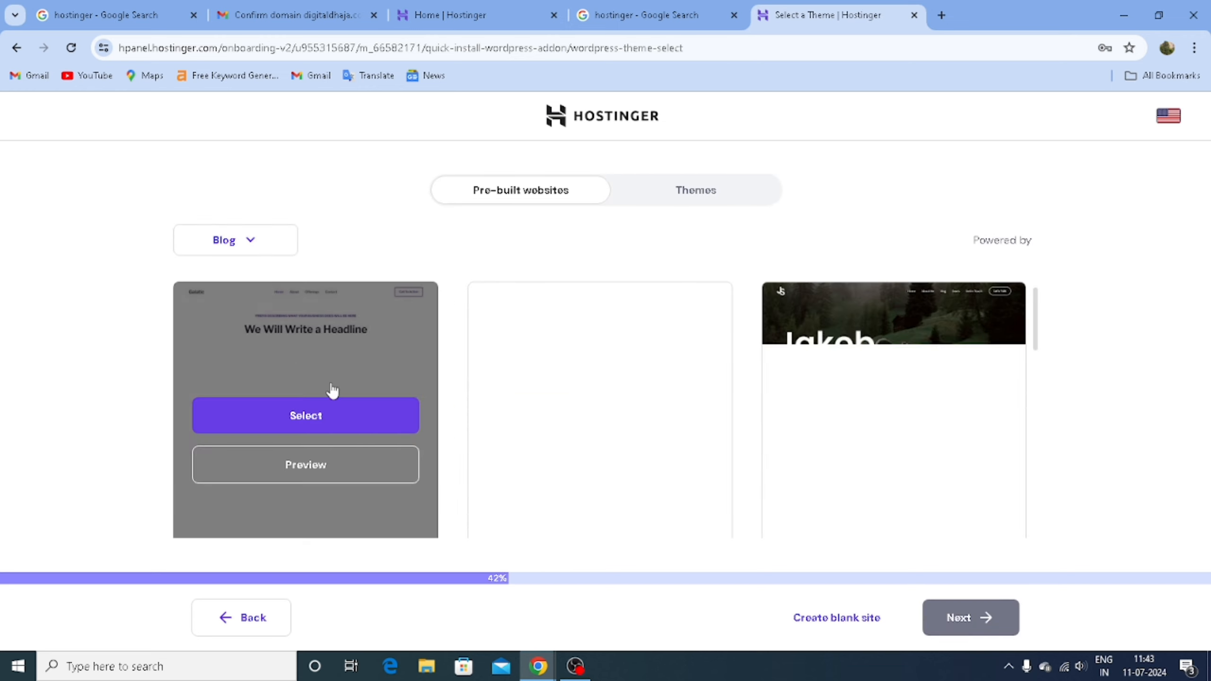
left_click(372, 417)
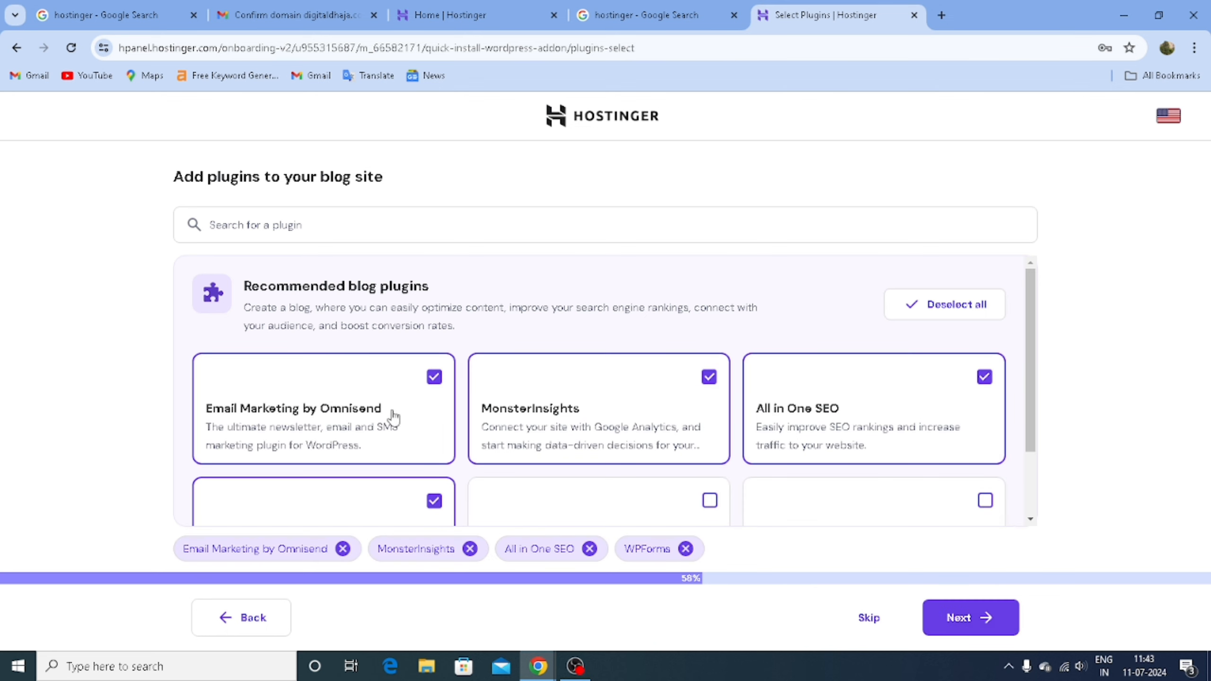
Step: Review the recommended blog plugins, skip adding them, and continue to the domain choice
scroll(571, 433, "down", 2)
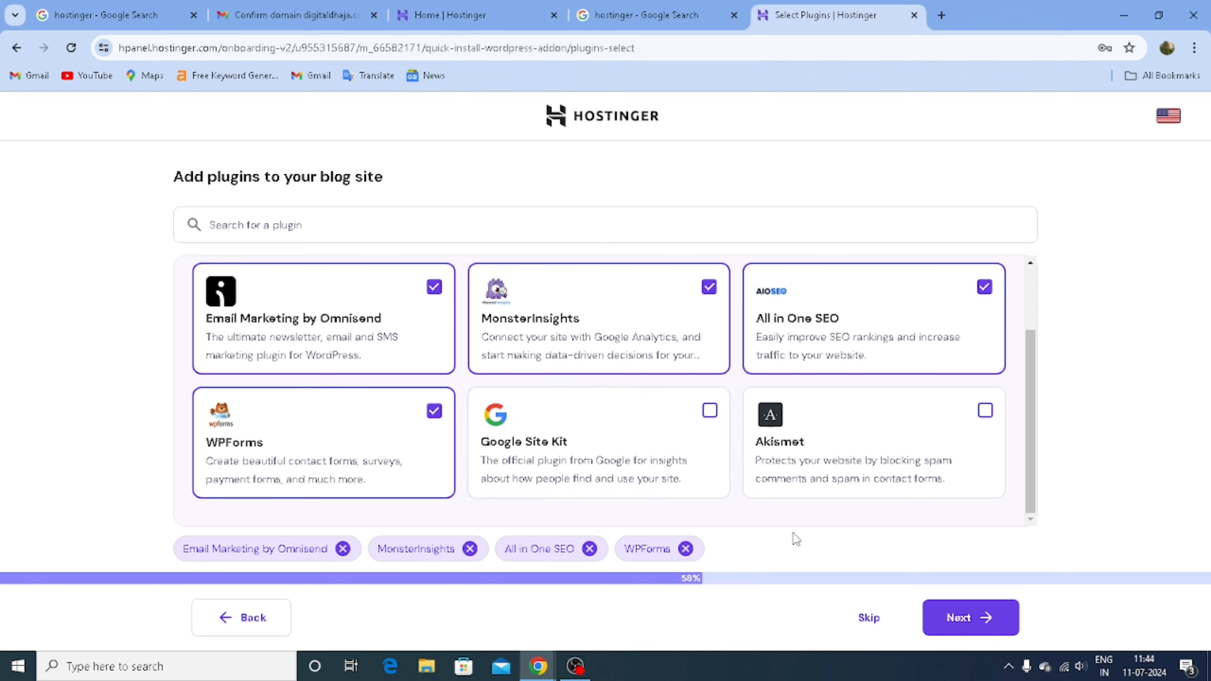
left_click(867, 622)
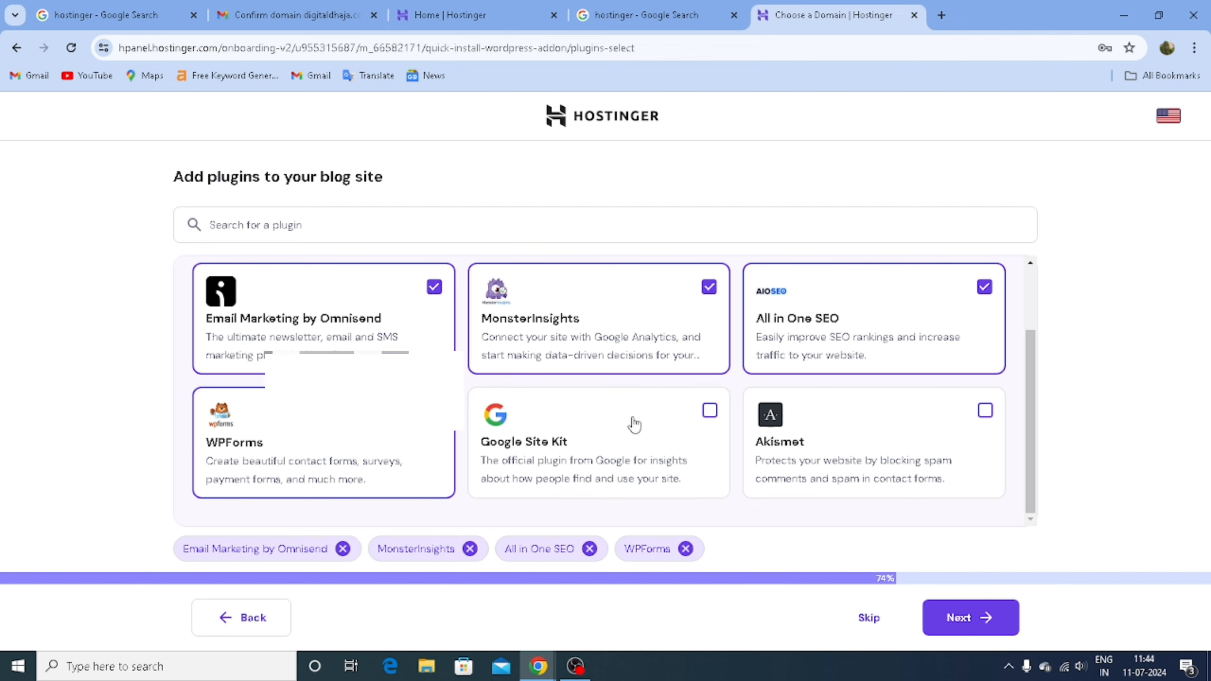
left_click(968, 622)
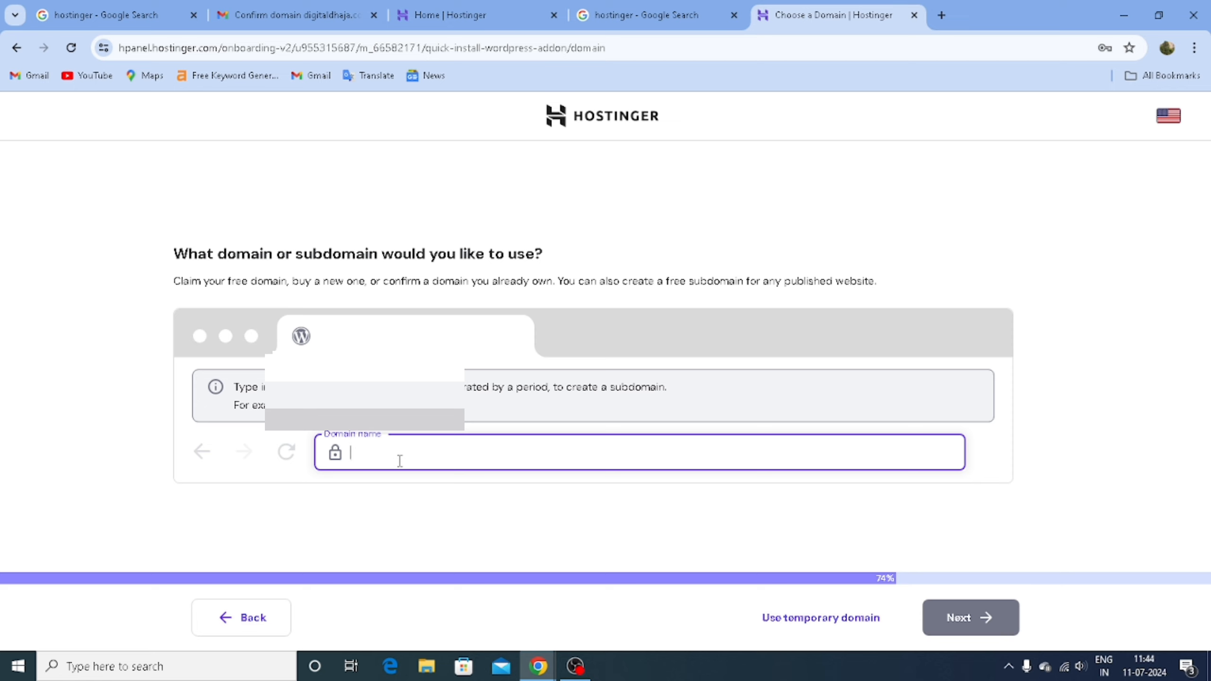
Step: Enter digitaldhaja.com as the site's domain, select it from the suggestions, and review the ownership verification instructions
type("digi")
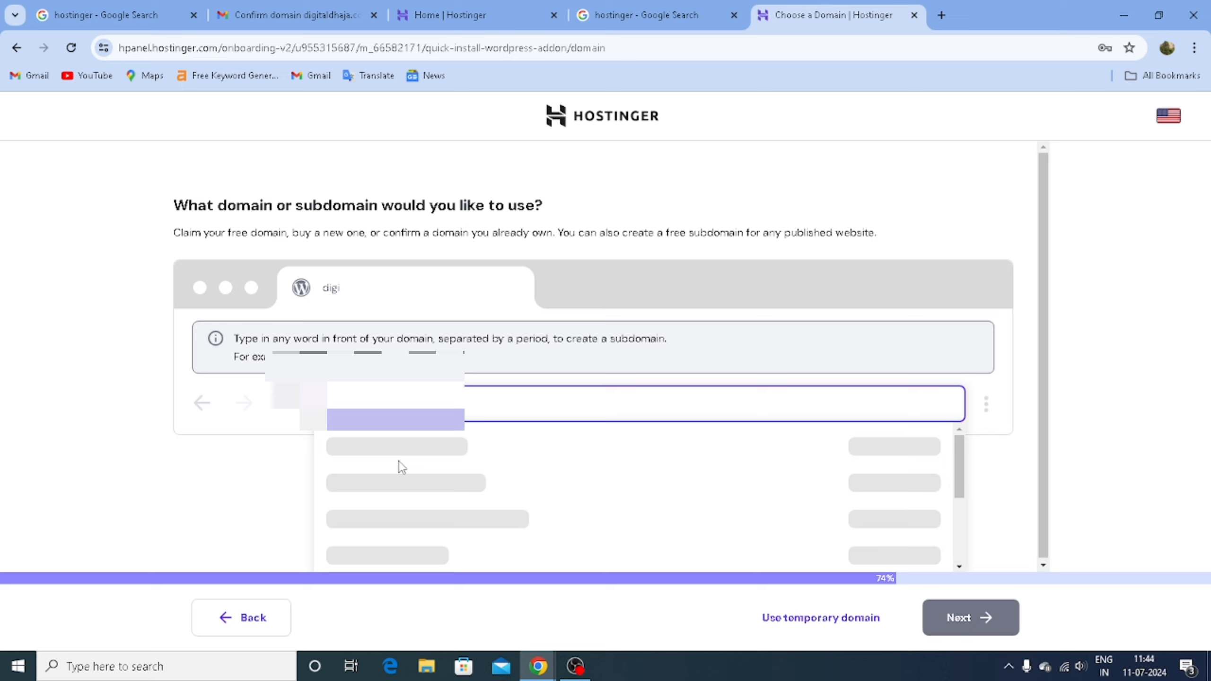
type("tal")
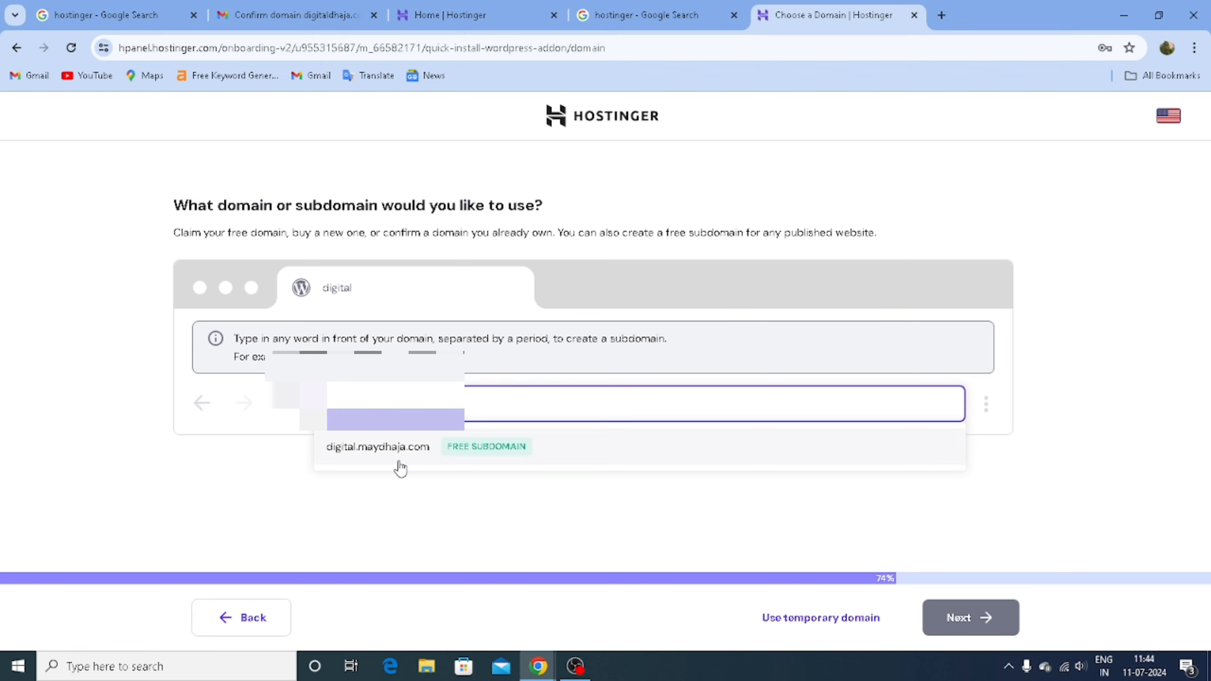
type("dhaja")
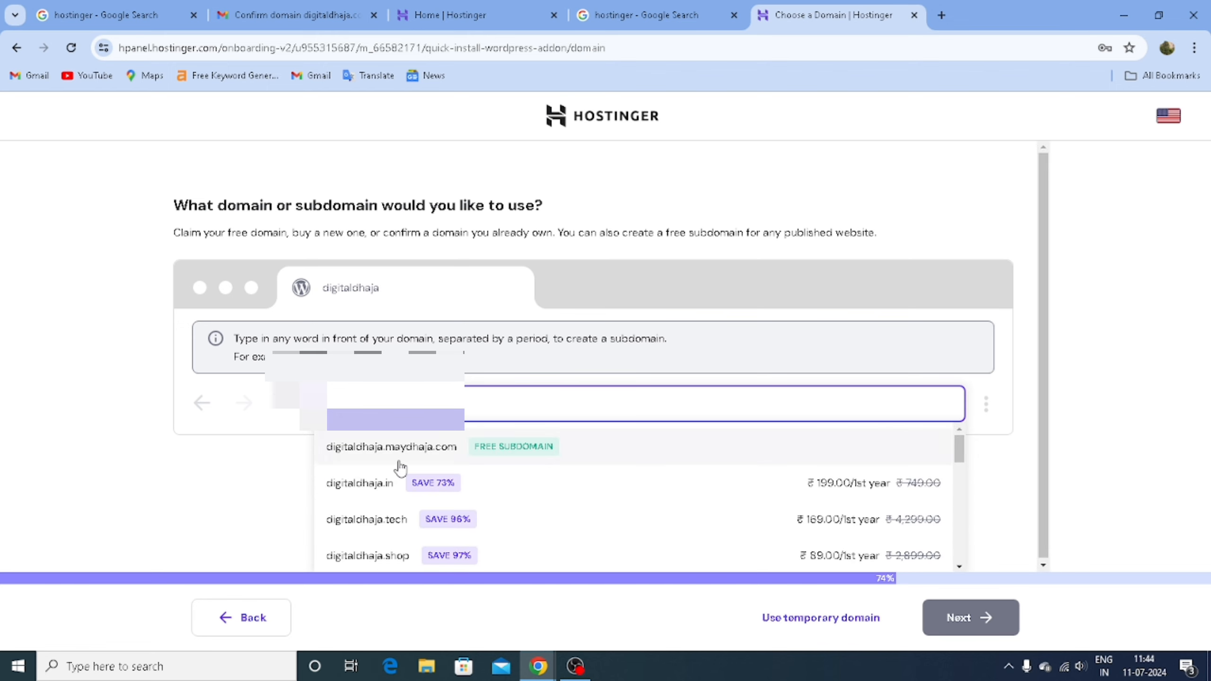
type(".c")
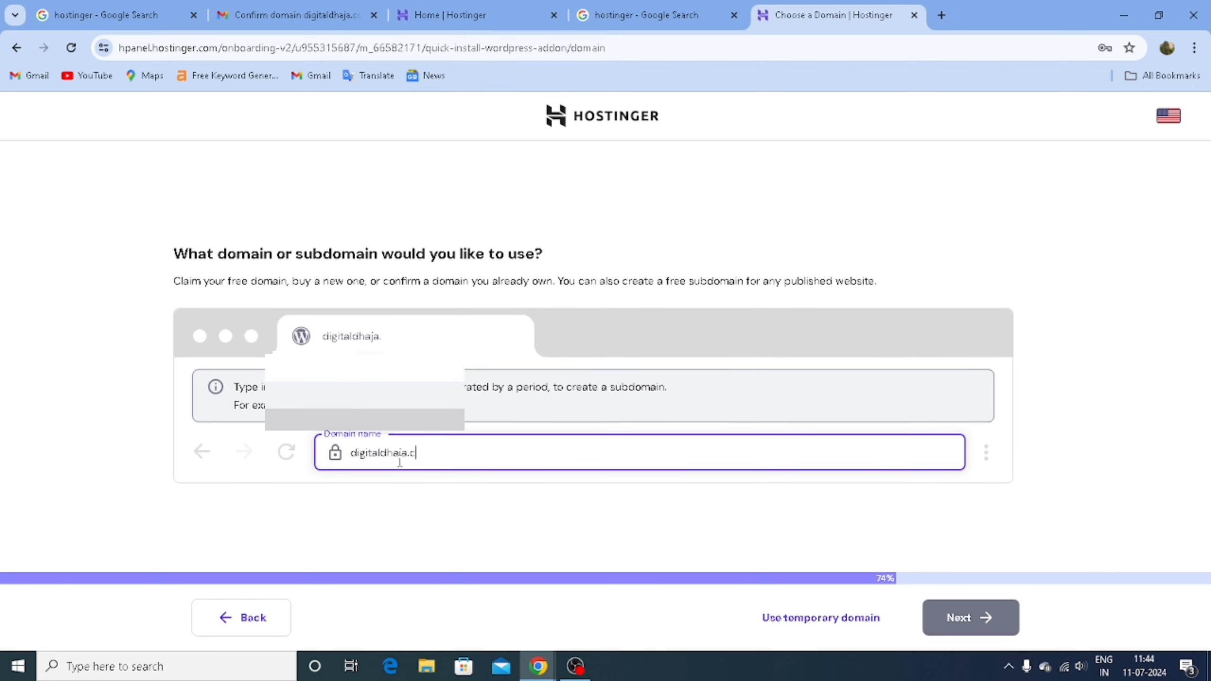
type("om")
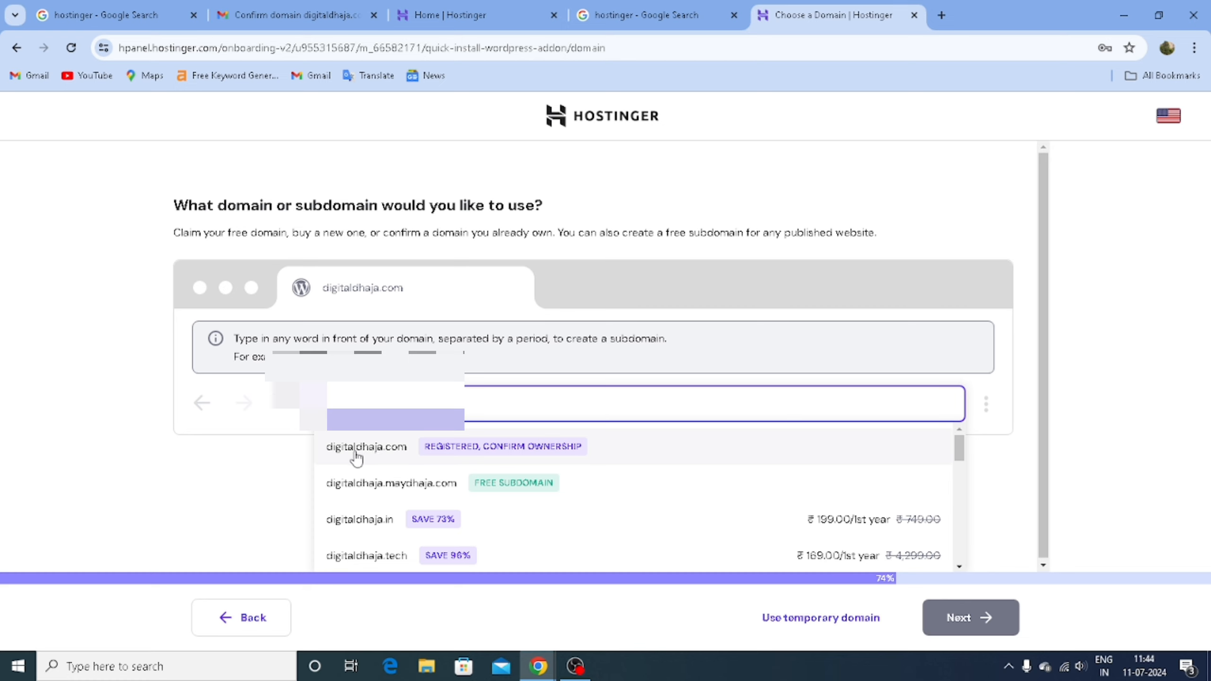
left_click(383, 453)
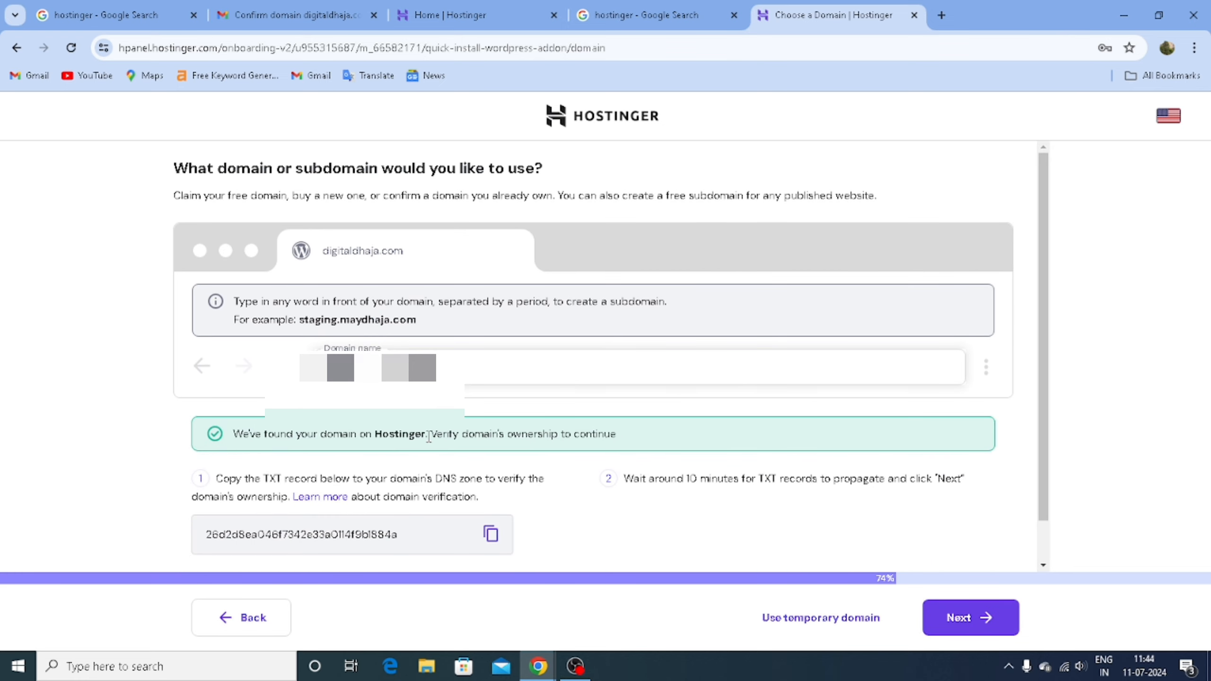
scroll(597, 423, "down", 1)
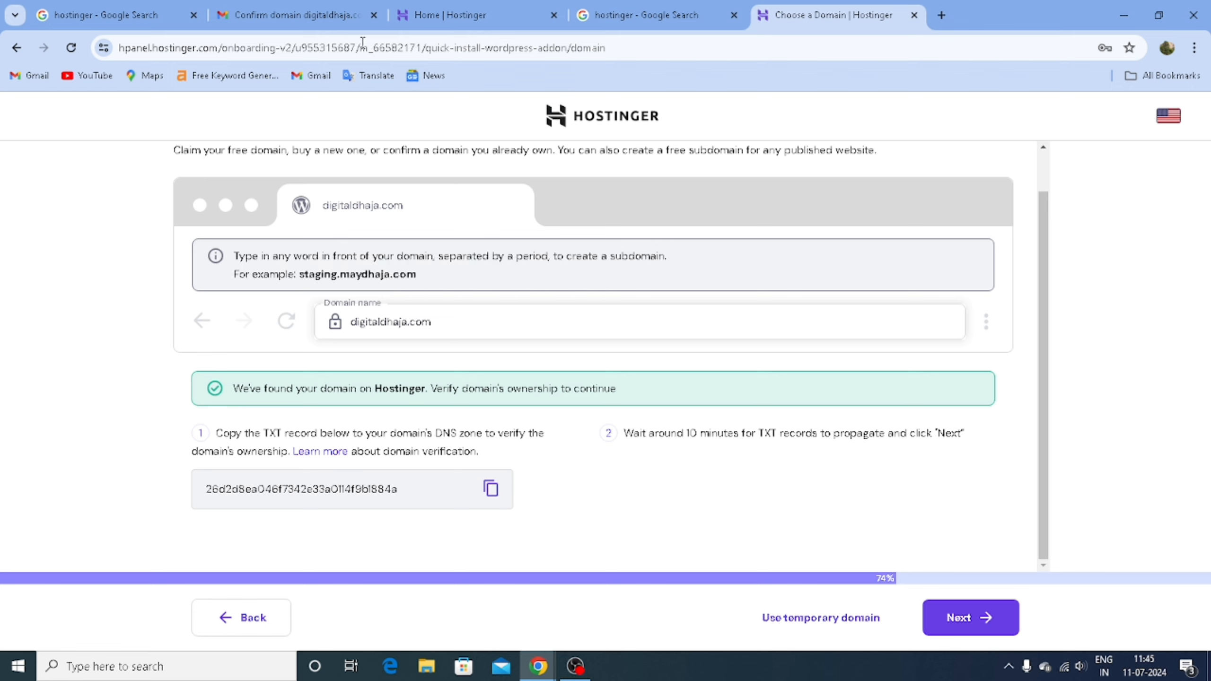
Step: Recheck the digitaldhaja.com move confirmation email, return to the receiving Hostinger account and open its domain portfolio
left_click(453, 18)
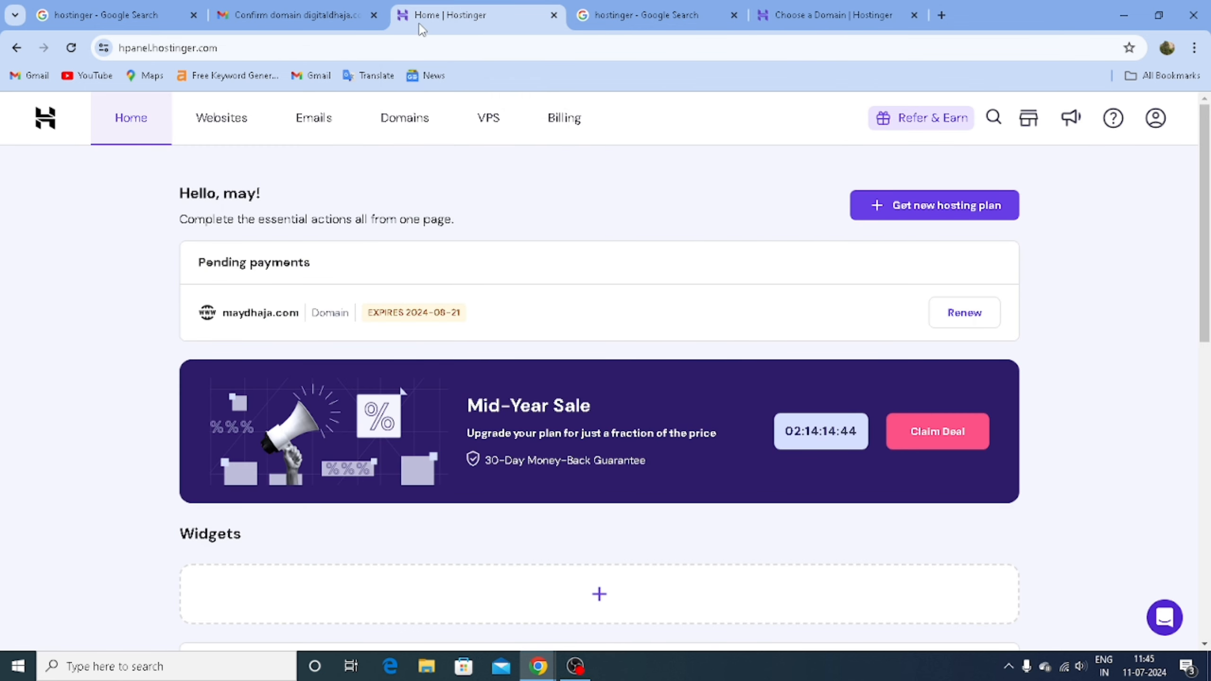
left_click(288, 18)
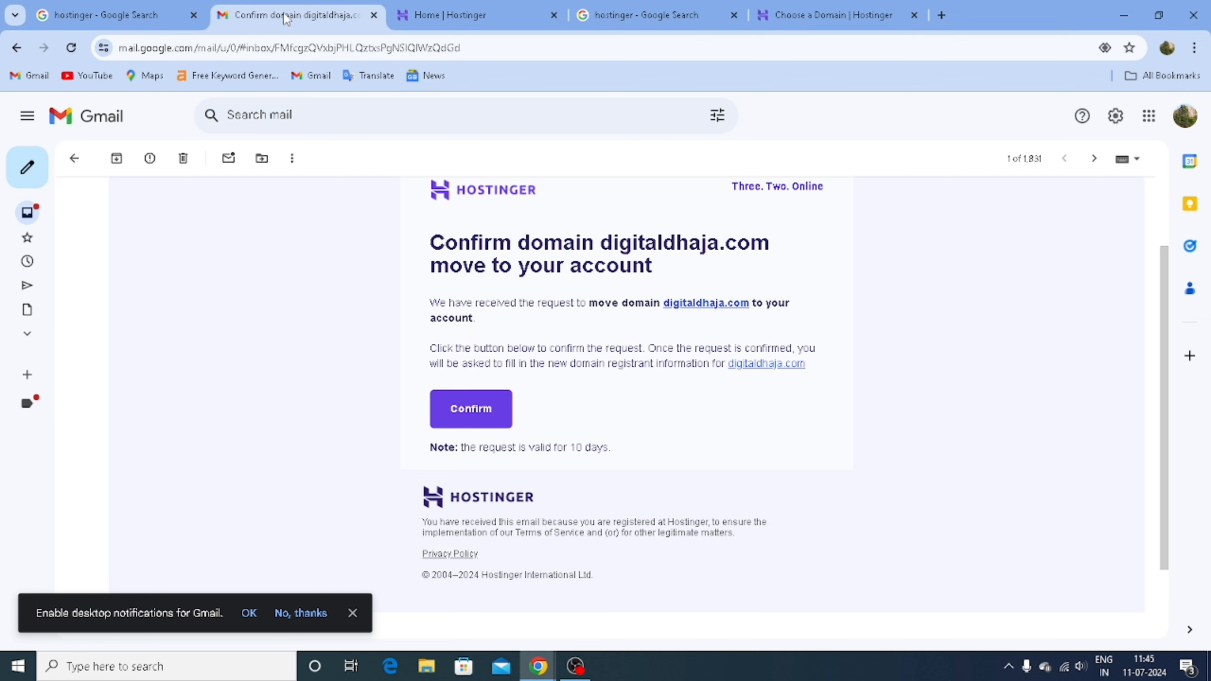
left_click(447, 15)
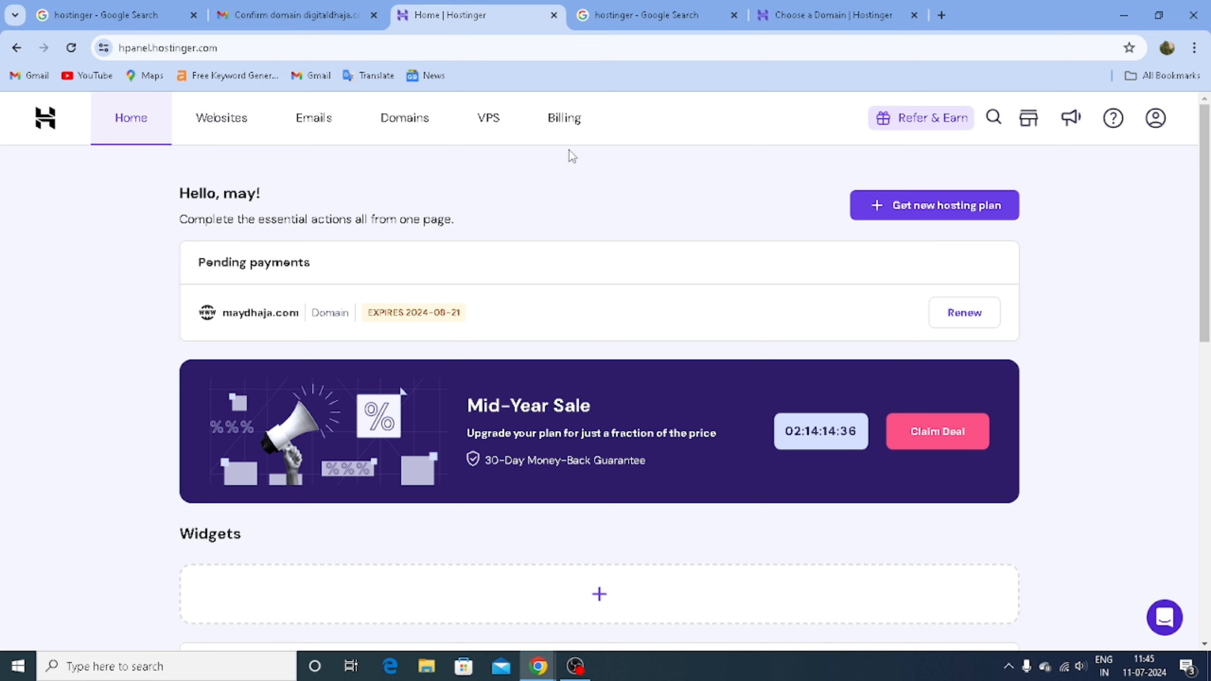
left_click(425, 126)
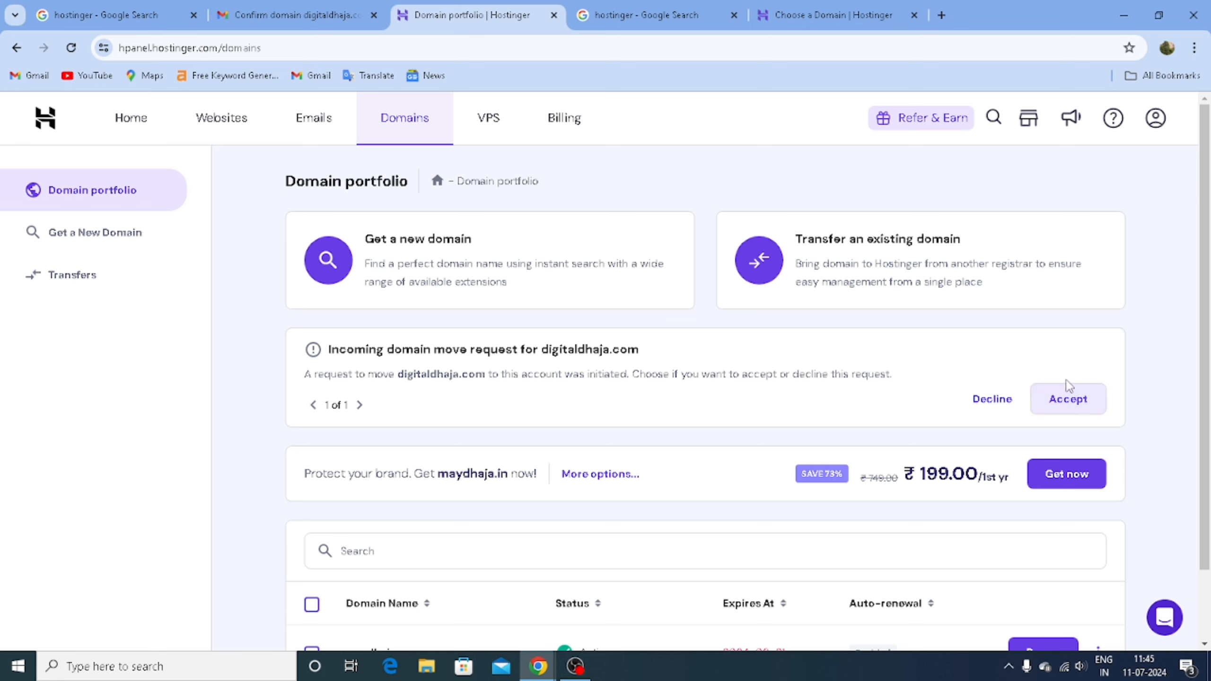
Step: Accept and confirm the incoming move request for digitaldhaja.com, and submit the primary contact details as India and Personal
left_click(1070, 398)
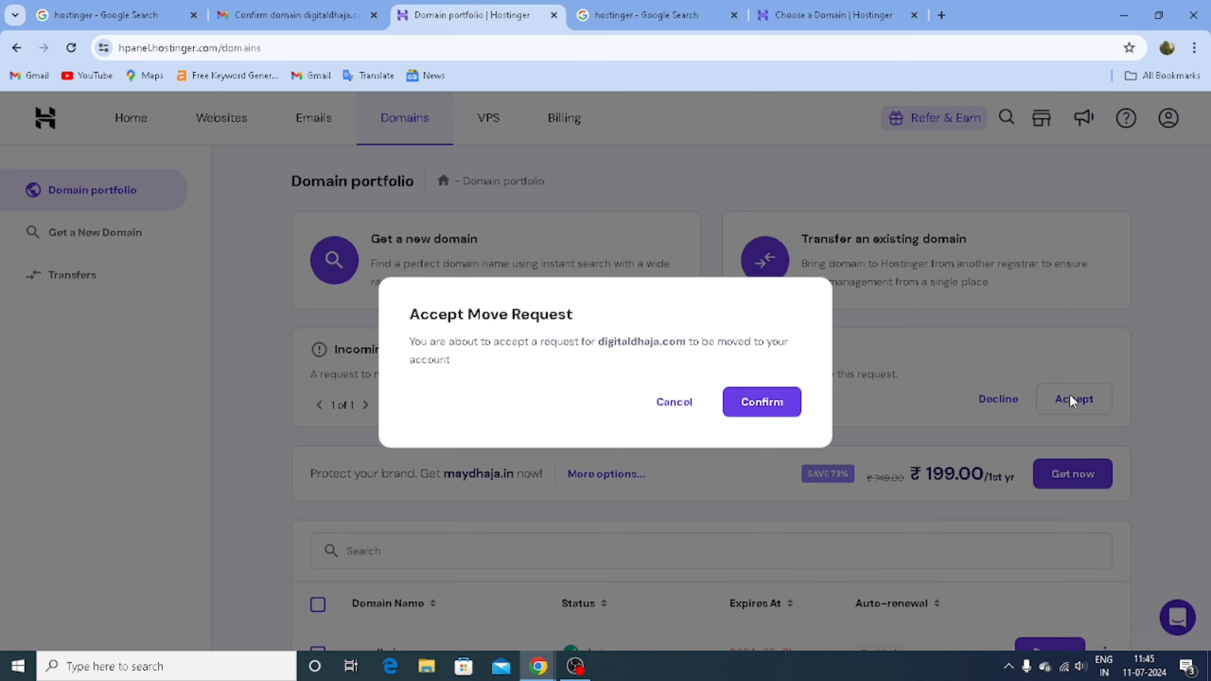
left_click(772, 406)
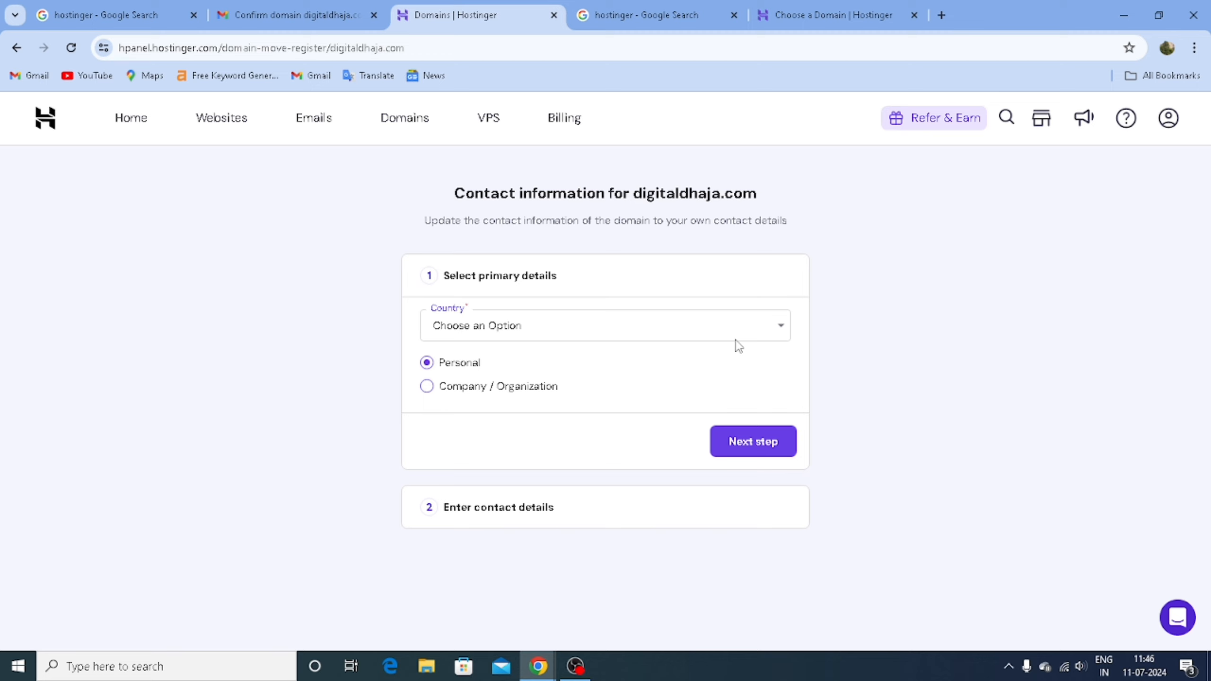
left_click(781, 329)
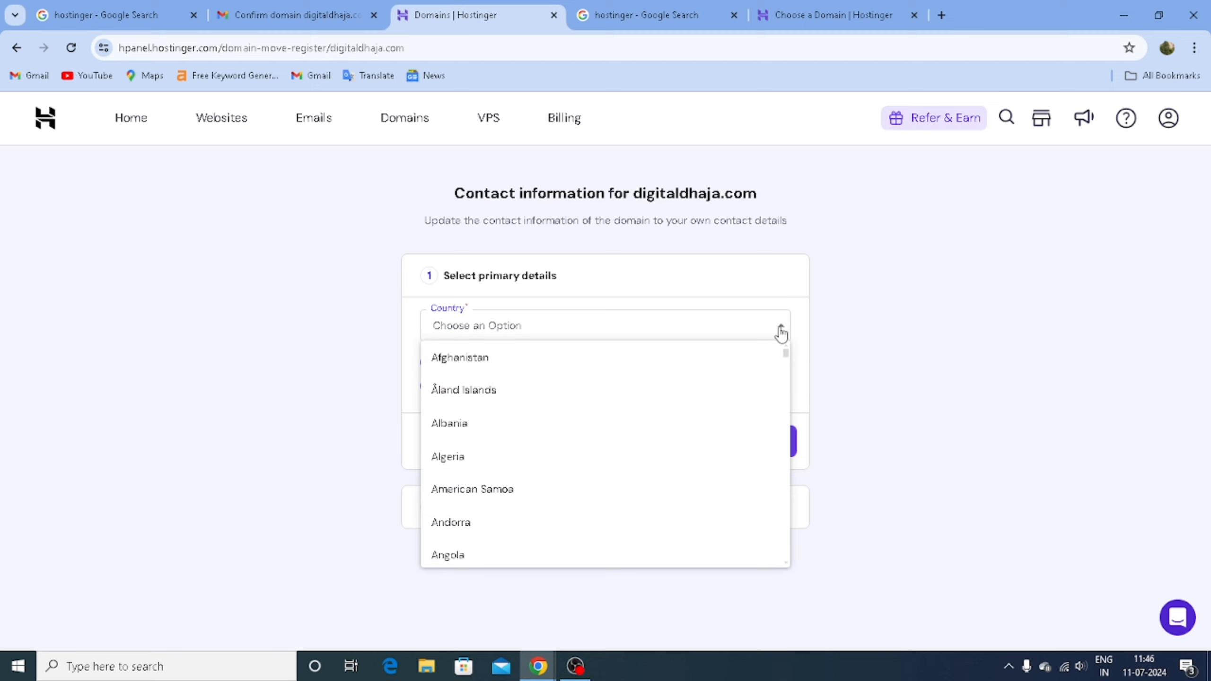
type("i")
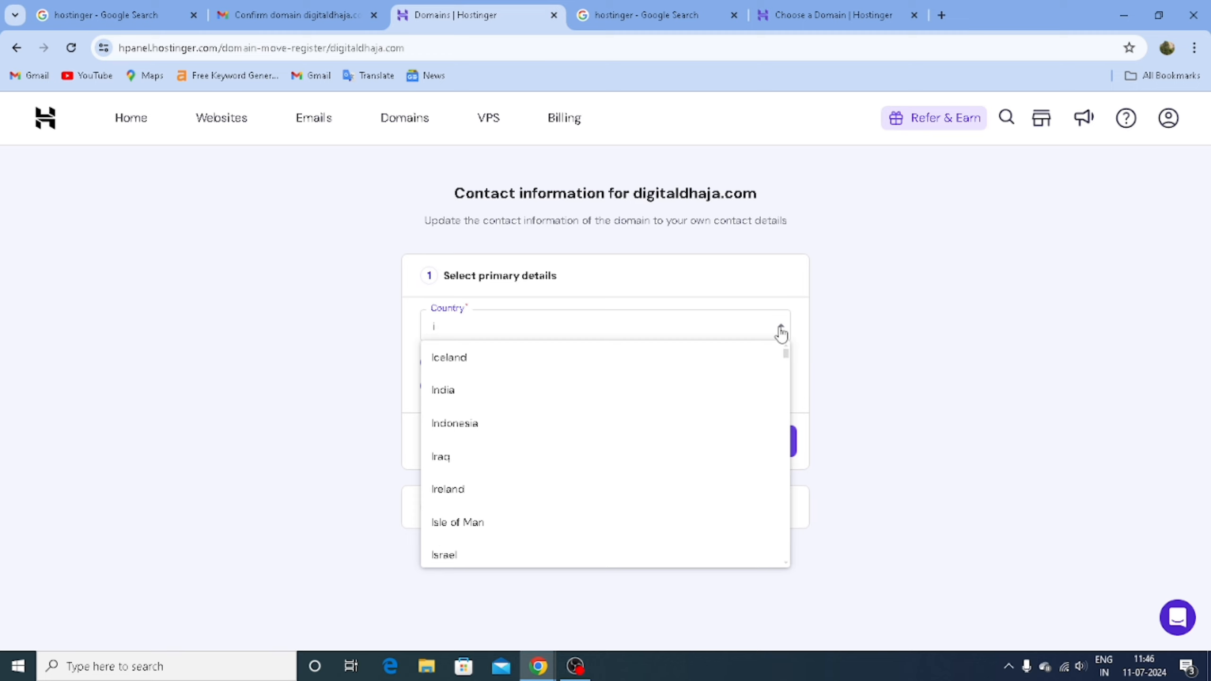
left_click(456, 392)
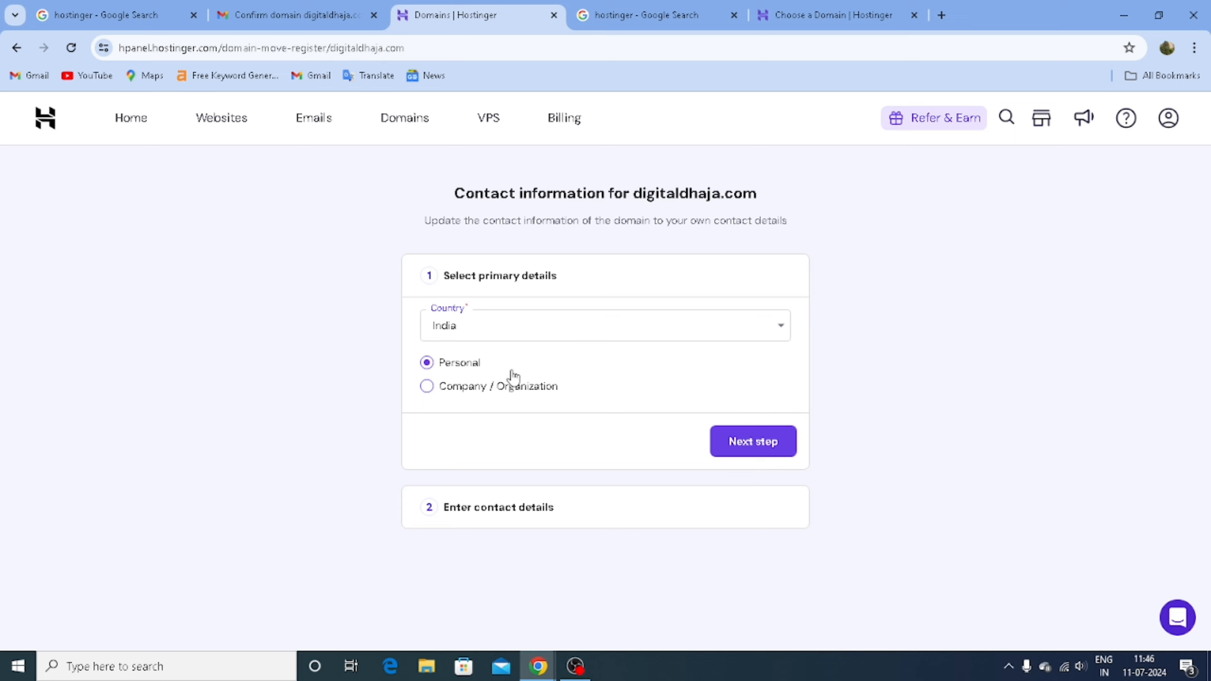
left_click(746, 449)
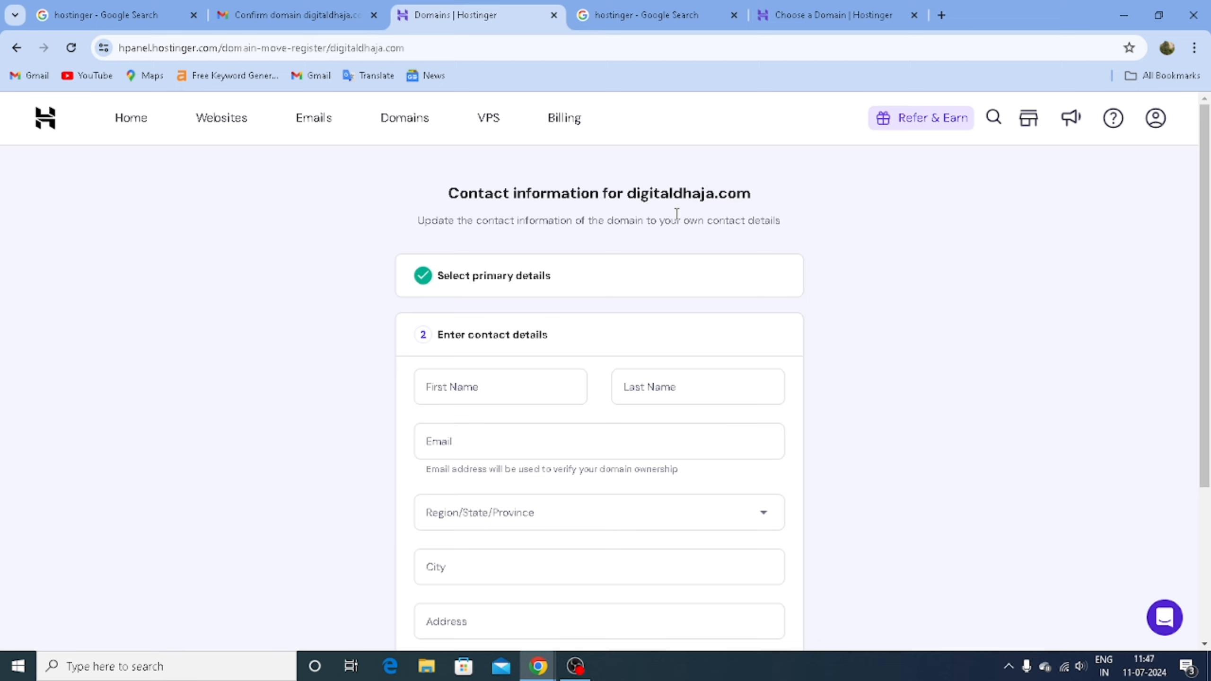
Step: Fill in the domain contact's name, email, region, city, address, ZIP code and phone number, correcting the autofilled entries
scroll(563, 439, "down", 2)
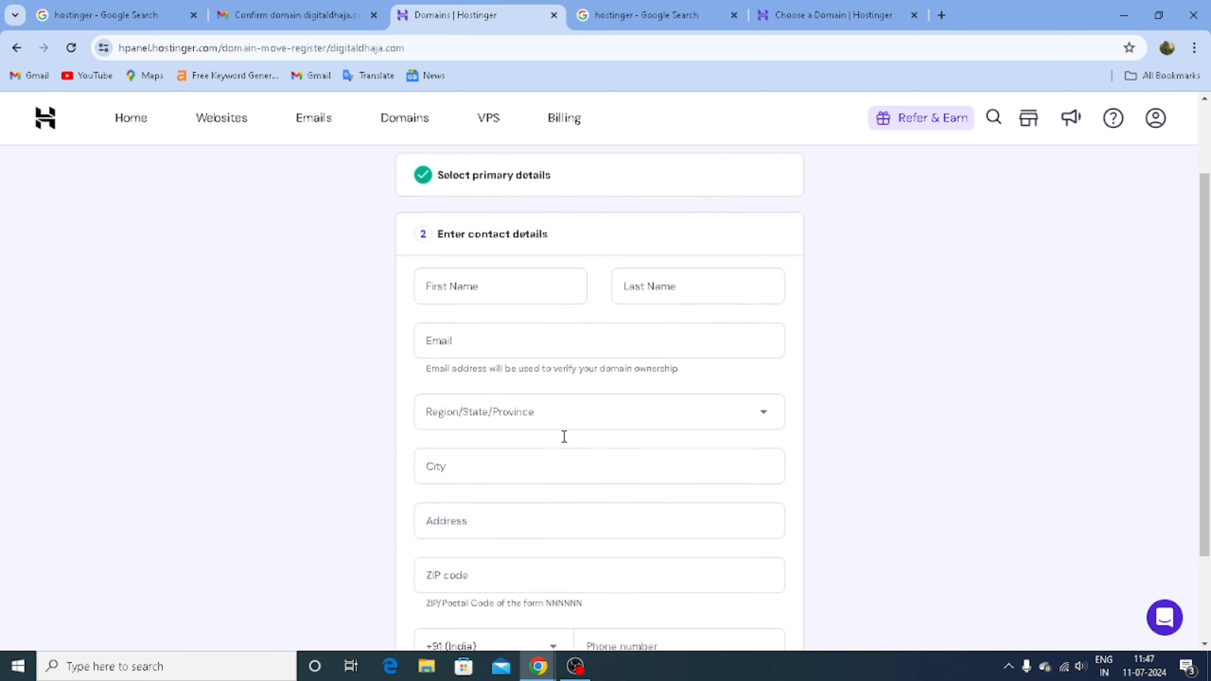
scroll(564, 443, "down", 2)
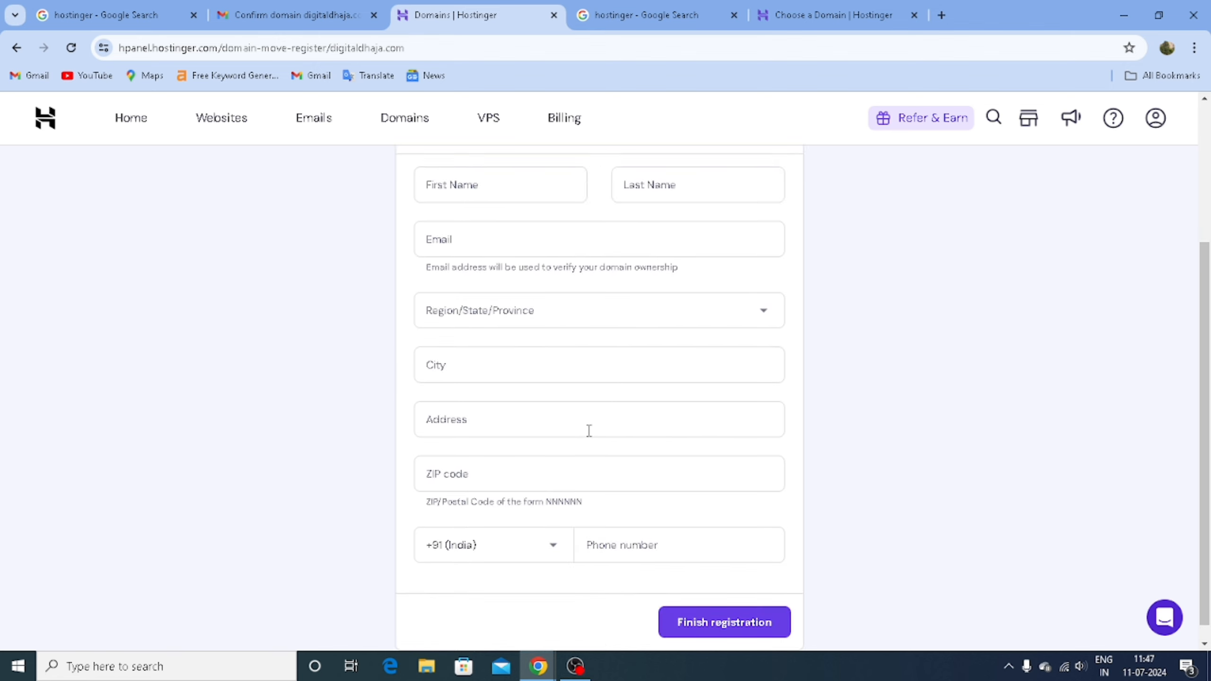
scroll(588, 432, "up", 2)
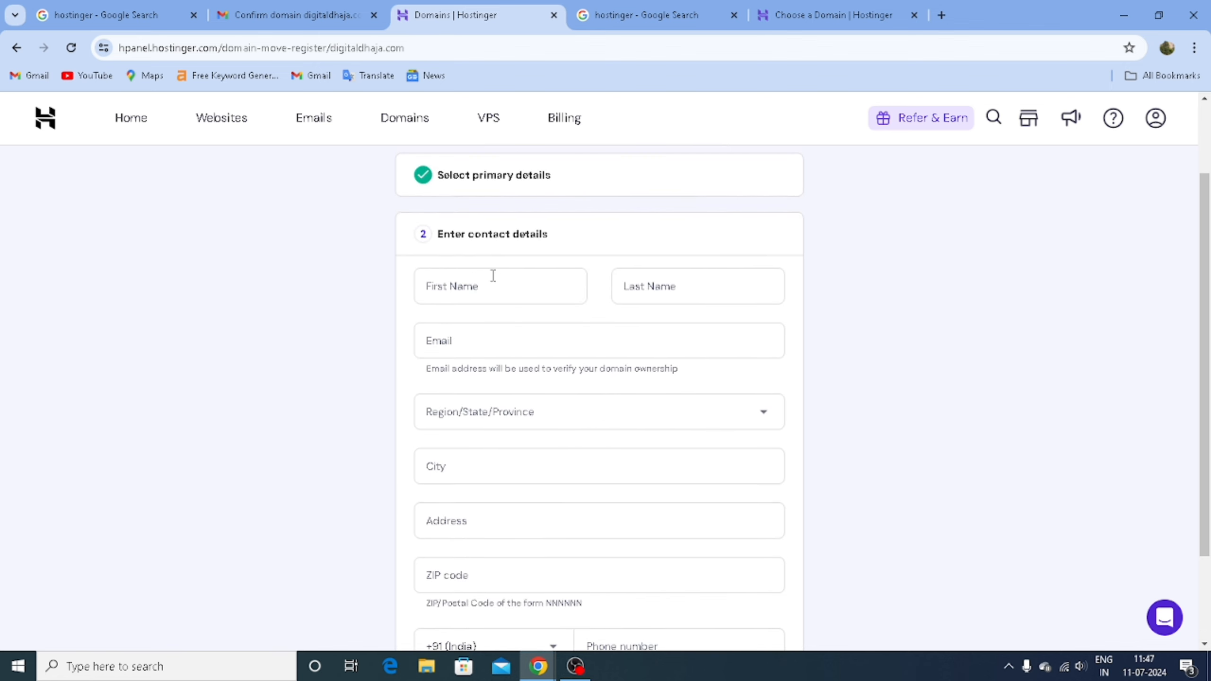
left_click(493, 276)
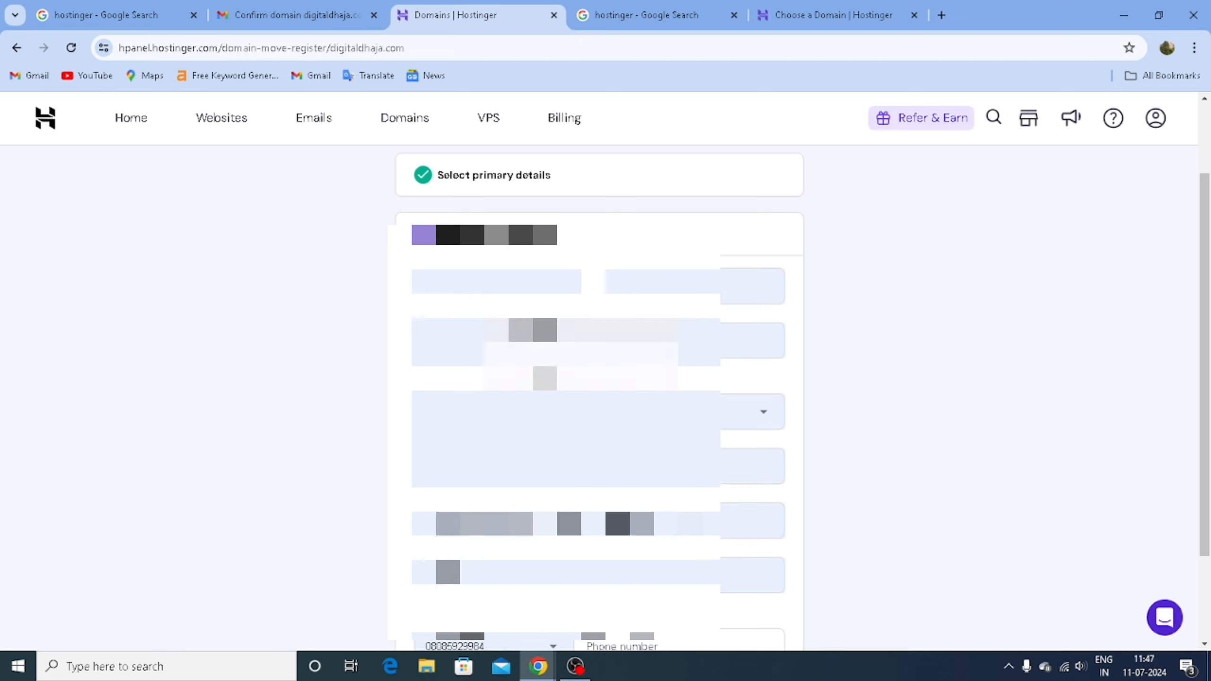
left_click(544, 331)
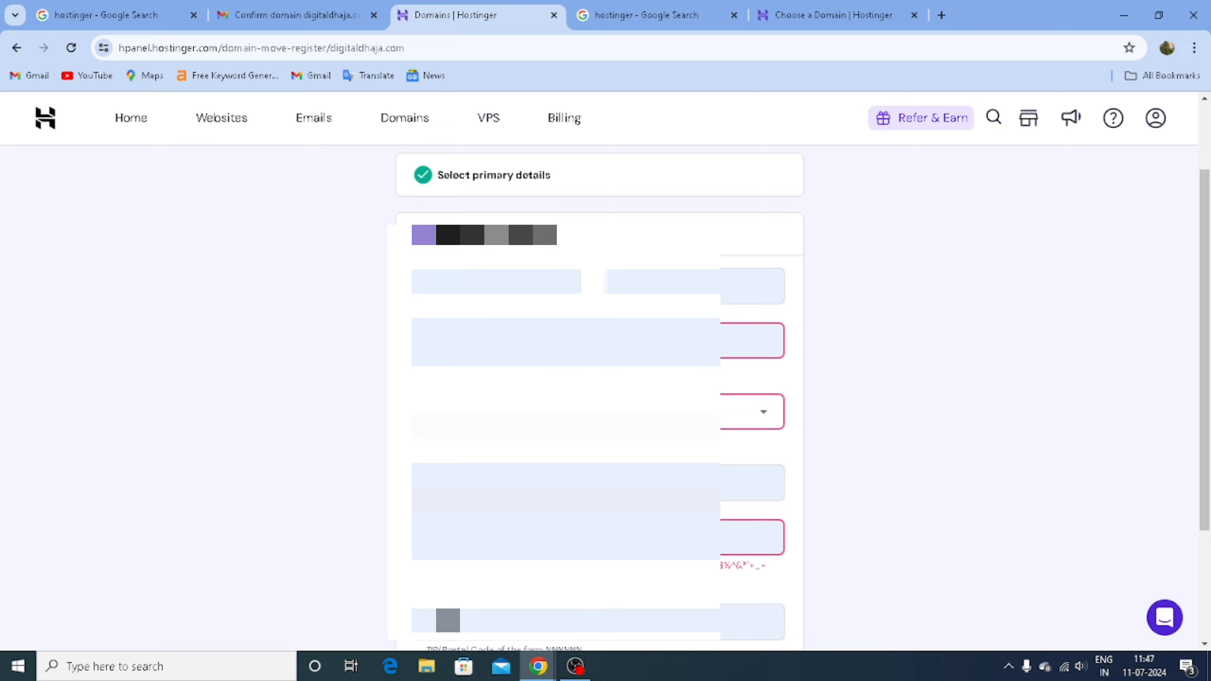
left_click(553, 341)
key("BackSpace")
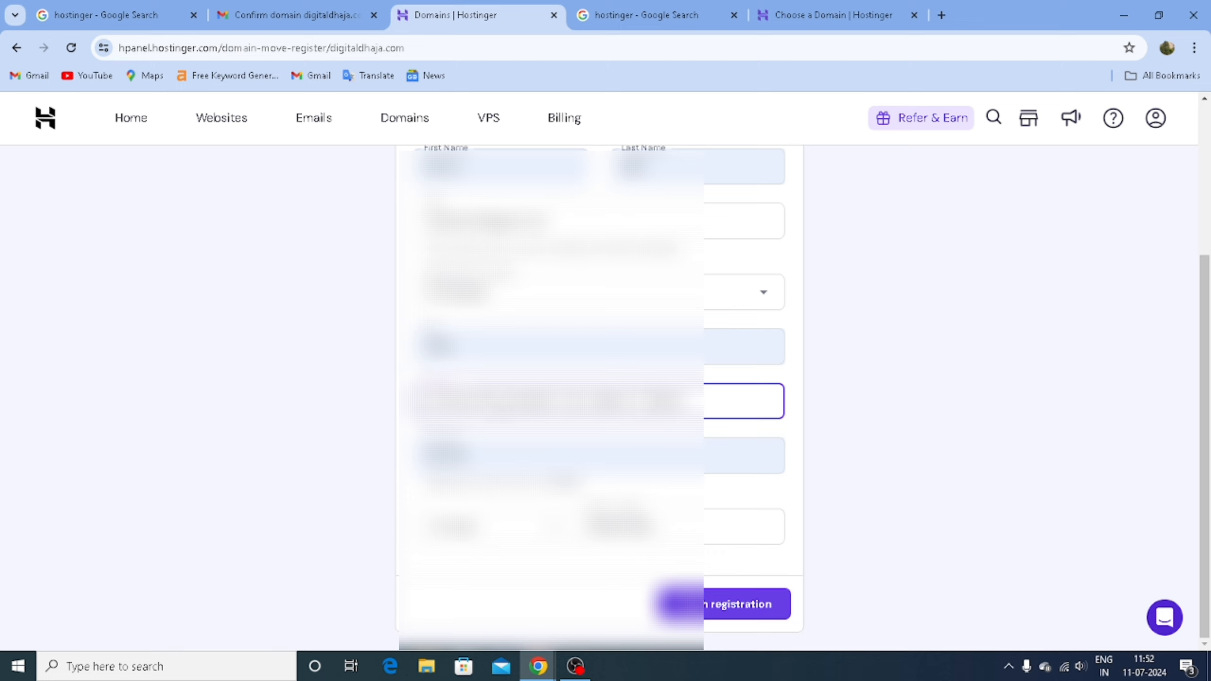
Step: Check the contact details and finish the registration, saving the address in the browser and continuing to the domain portfolio
scroll(752, 568, "up", 5)
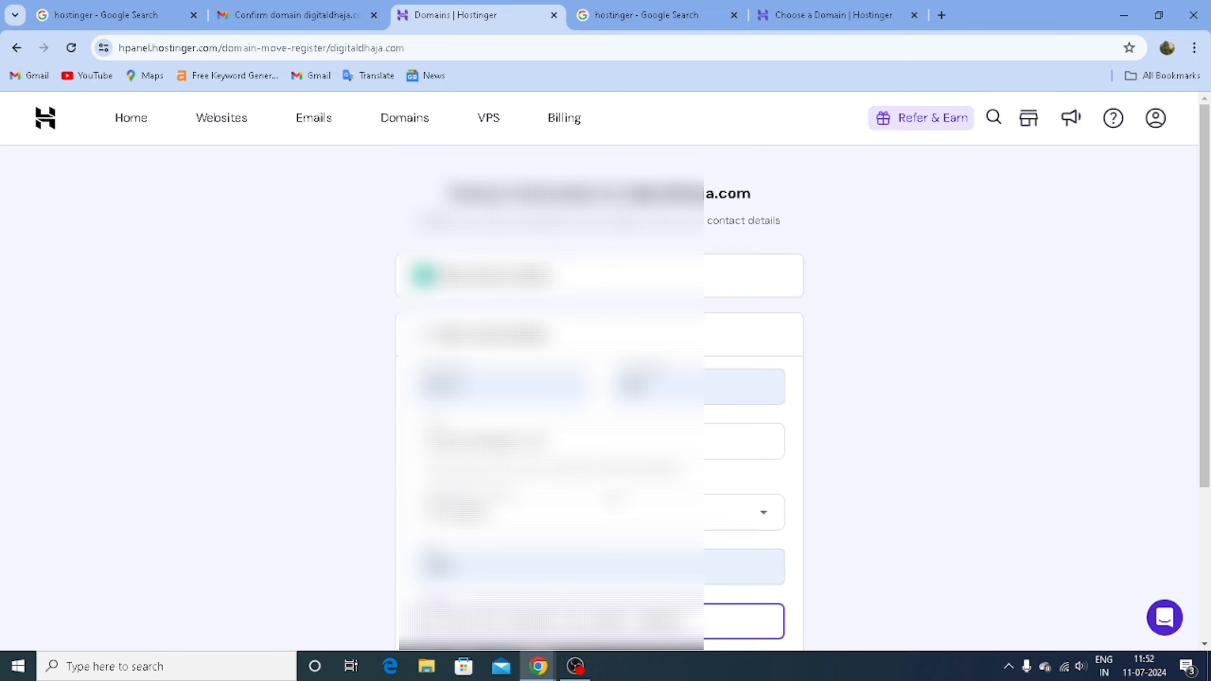
scroll(709, 540, "down", 3)
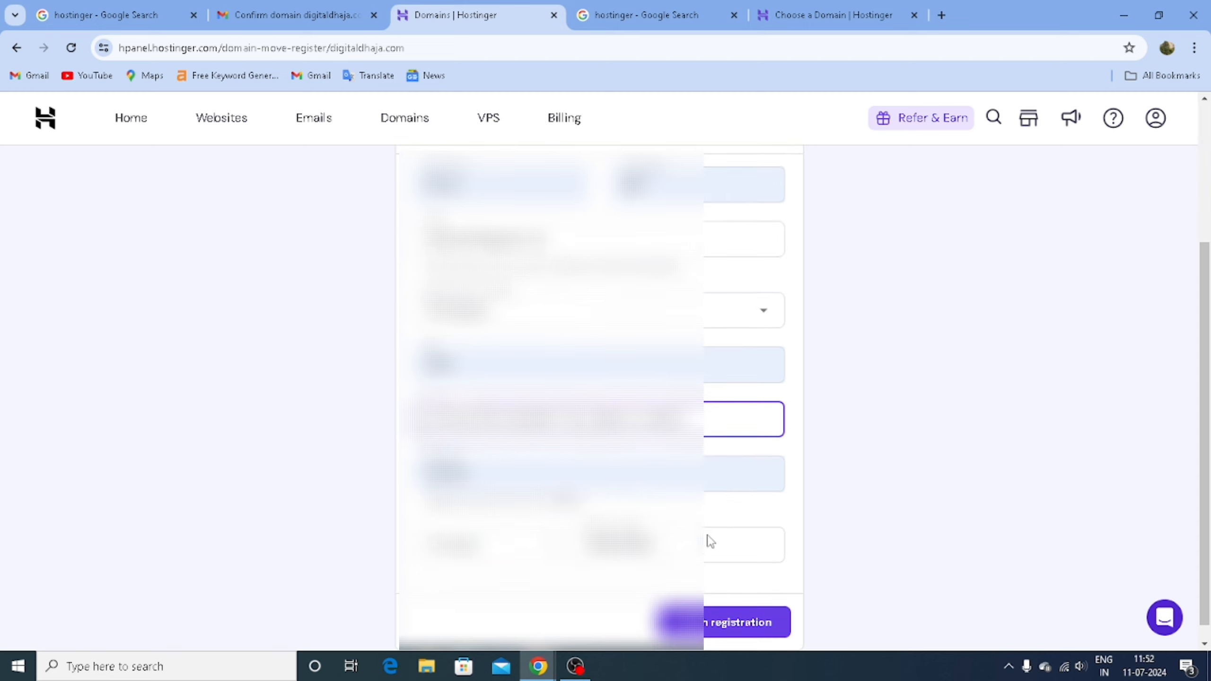
scroll(709, 536, "down", 1)
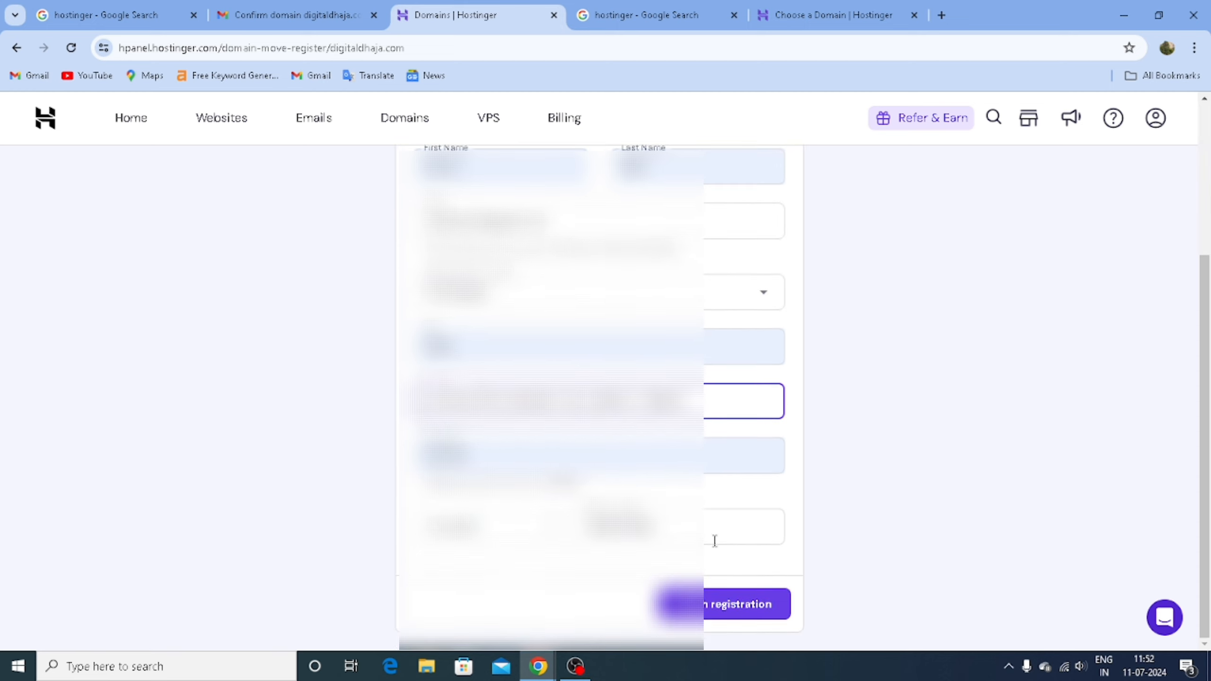
scroll(721, 566, "up", 4)
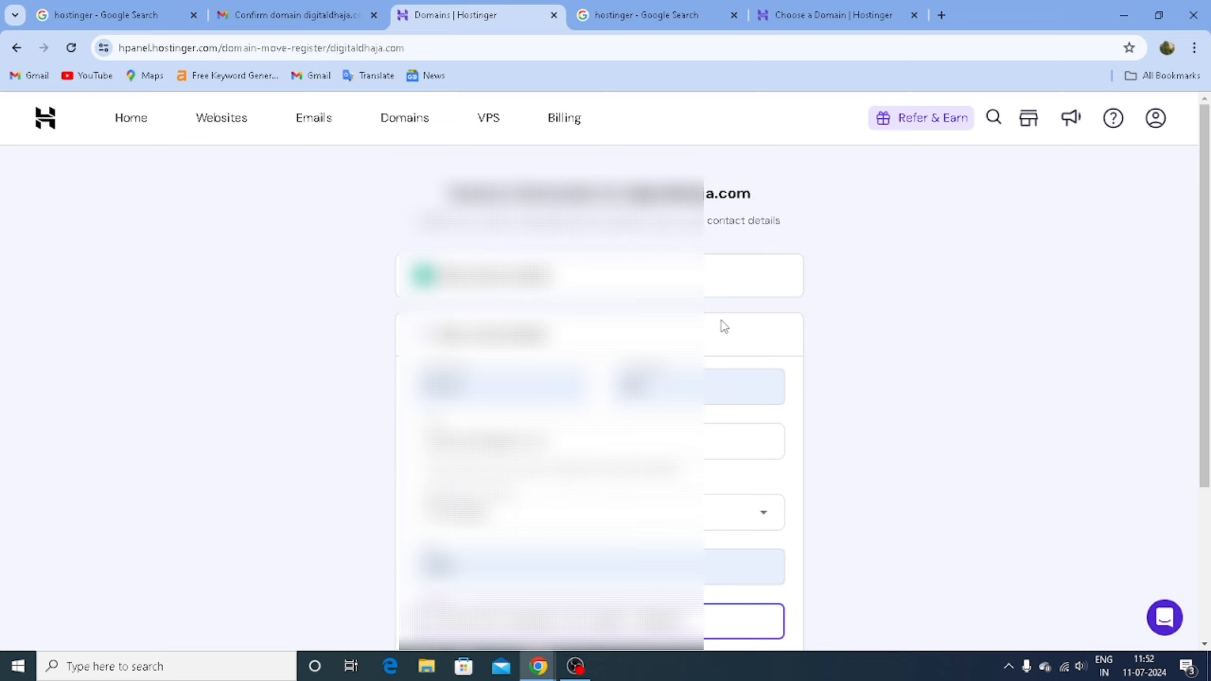
scroll(724, 326, "down", 4)
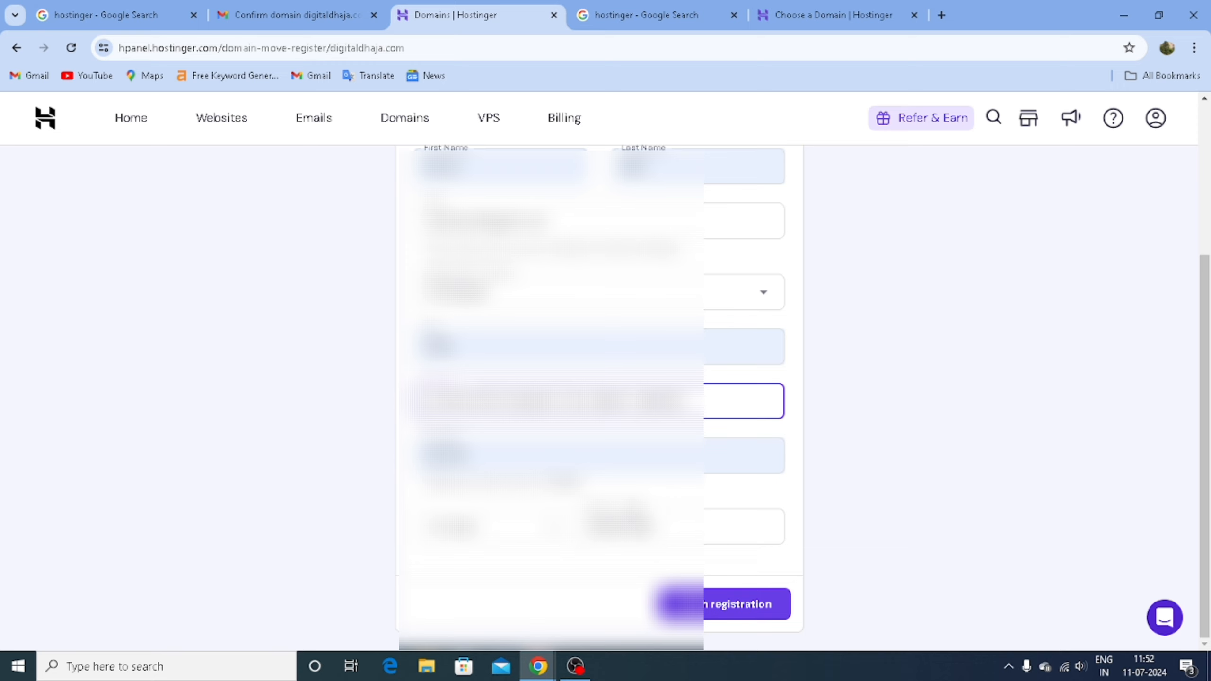
scroll(740, 573, "up", 2)
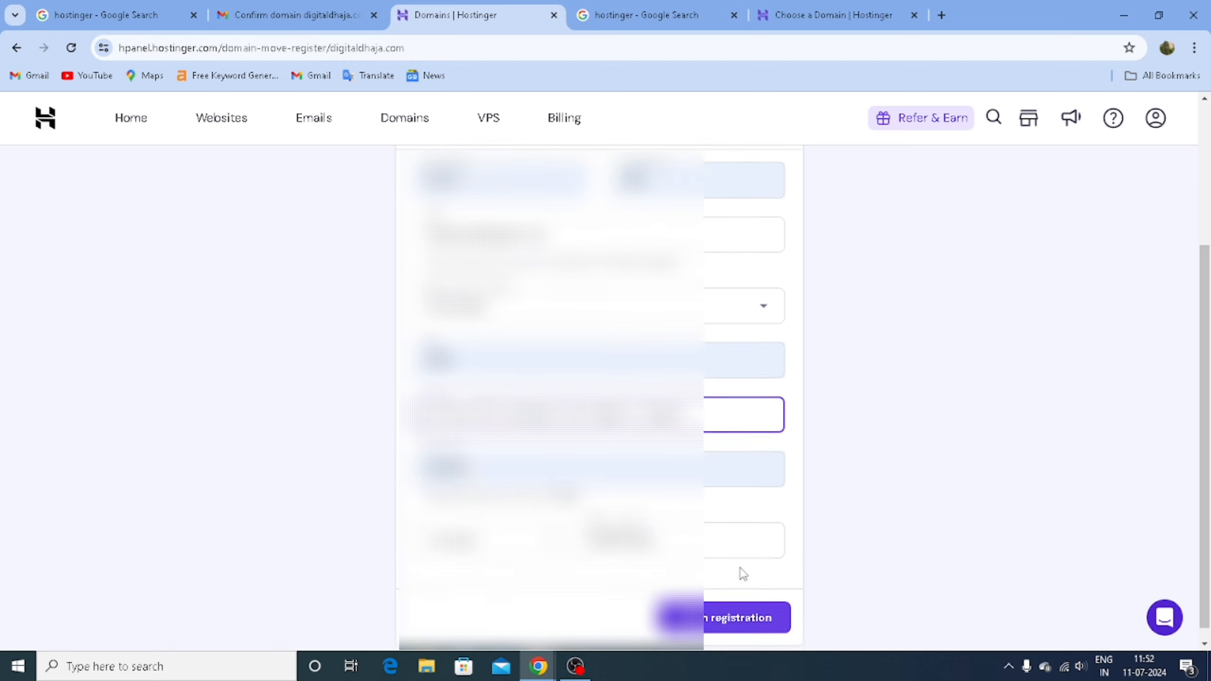
scroll(740, 568, "down", 2)
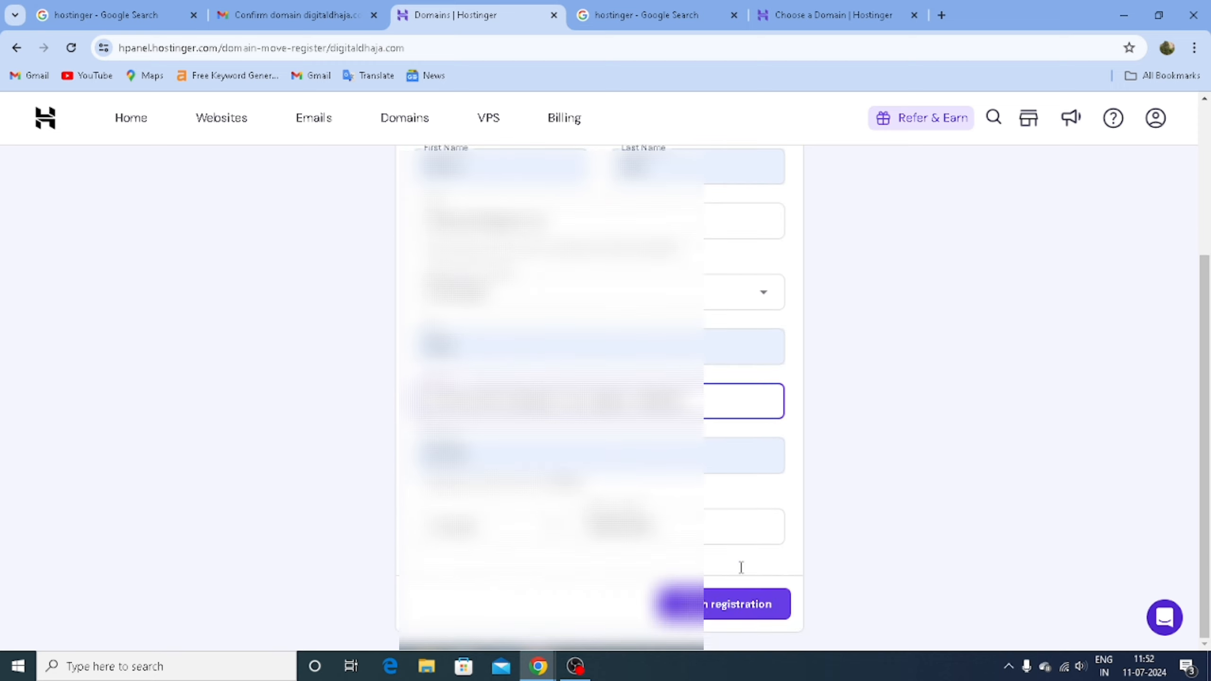
left_click(738, 606)
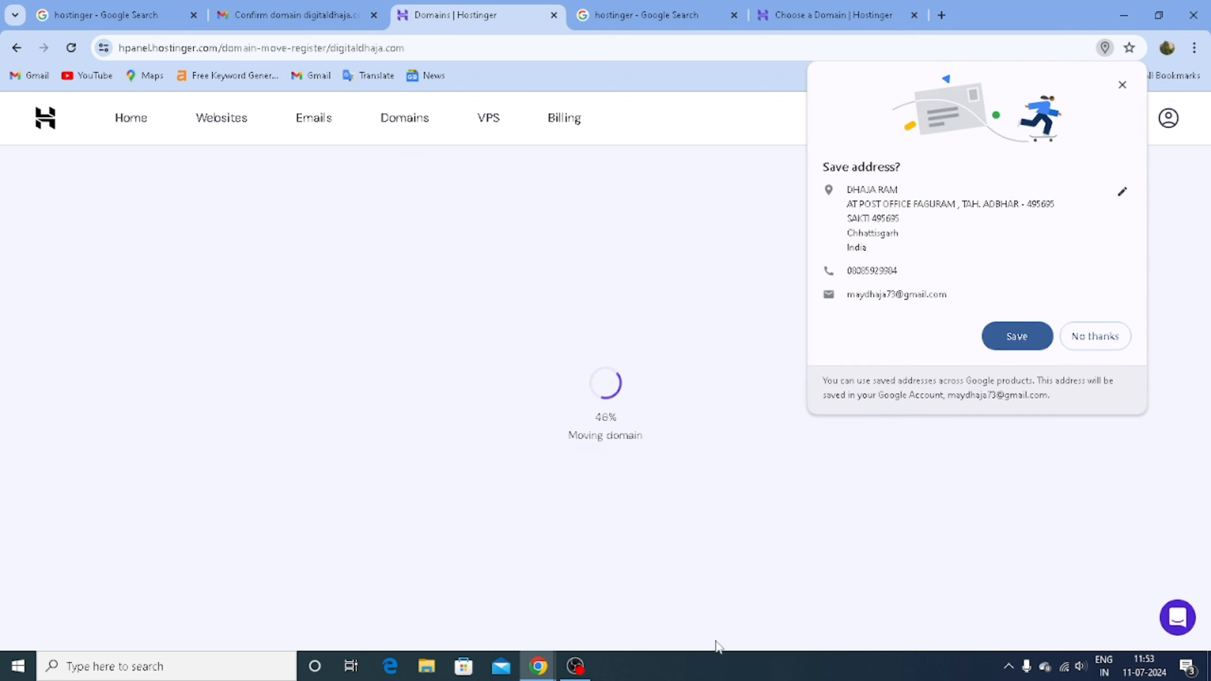
left_click(1019, 338)
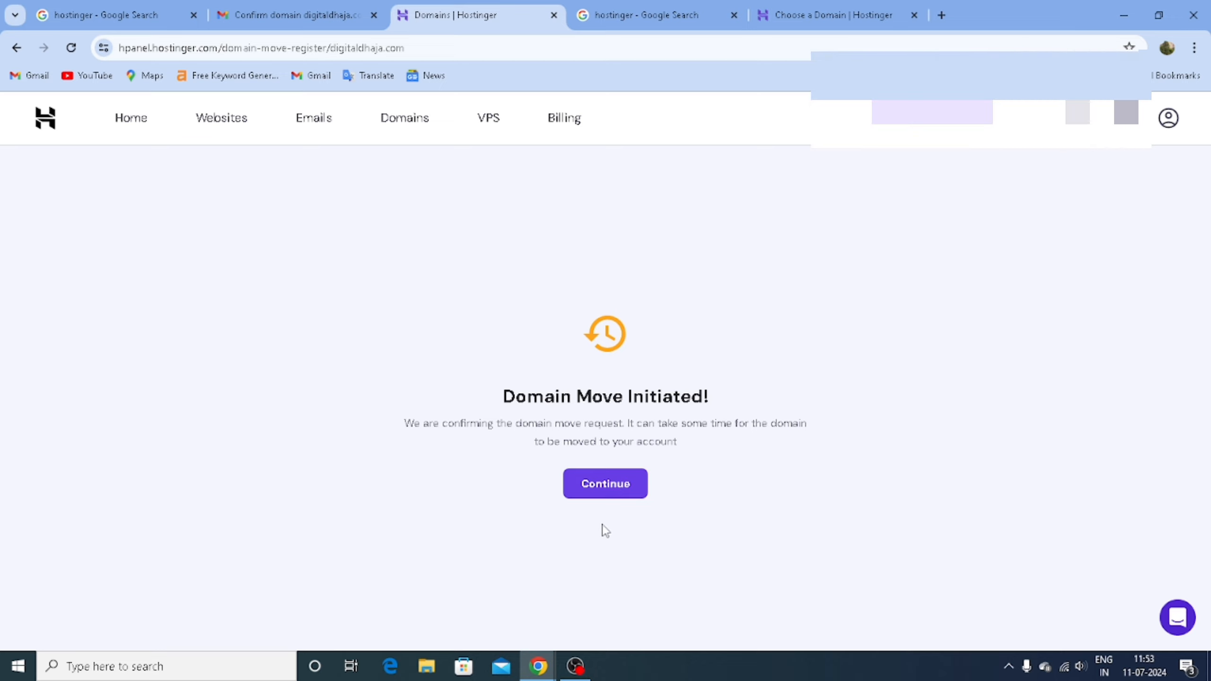
left_click(597, 492)
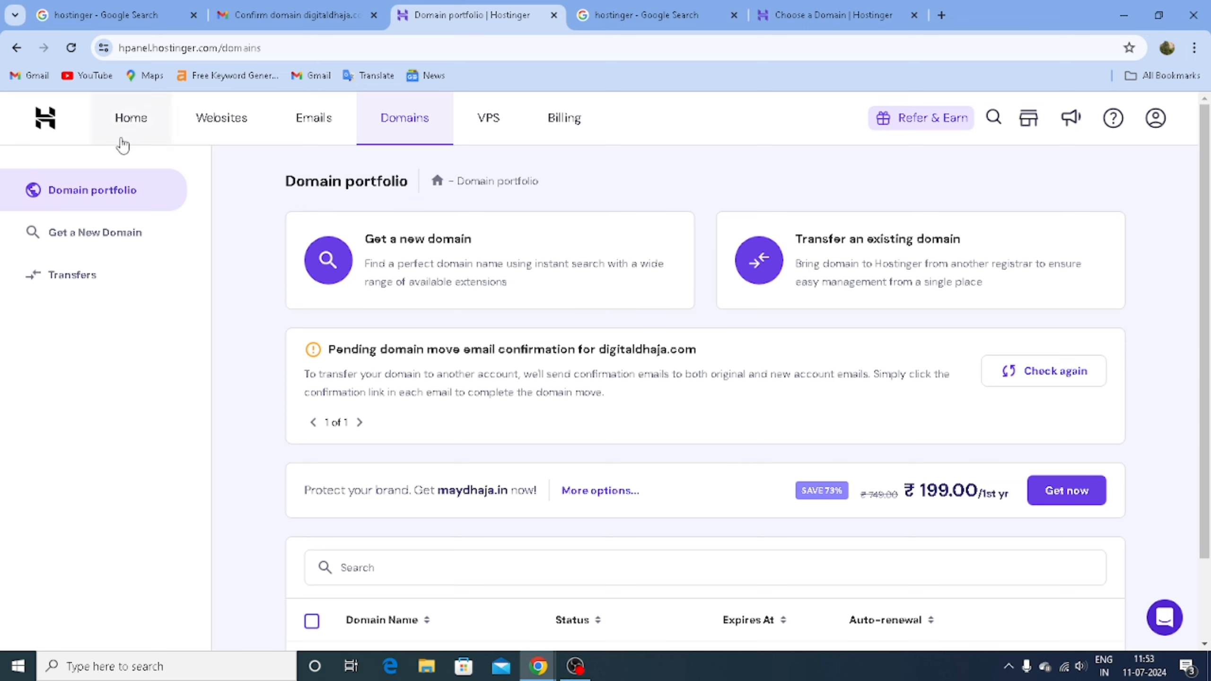
Step: Switch to Gmail and open Hostinger's Change of Registrant request email for digitaldhaja.com
left_click(27, 75)
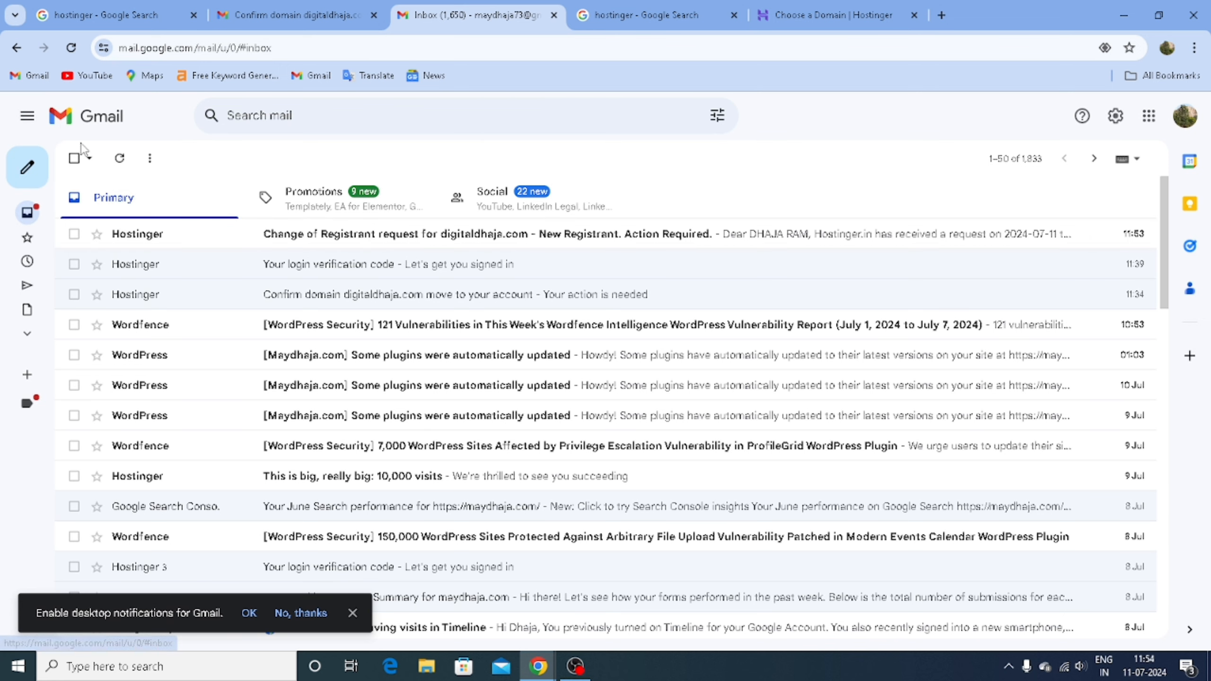
left_click(27, 117)
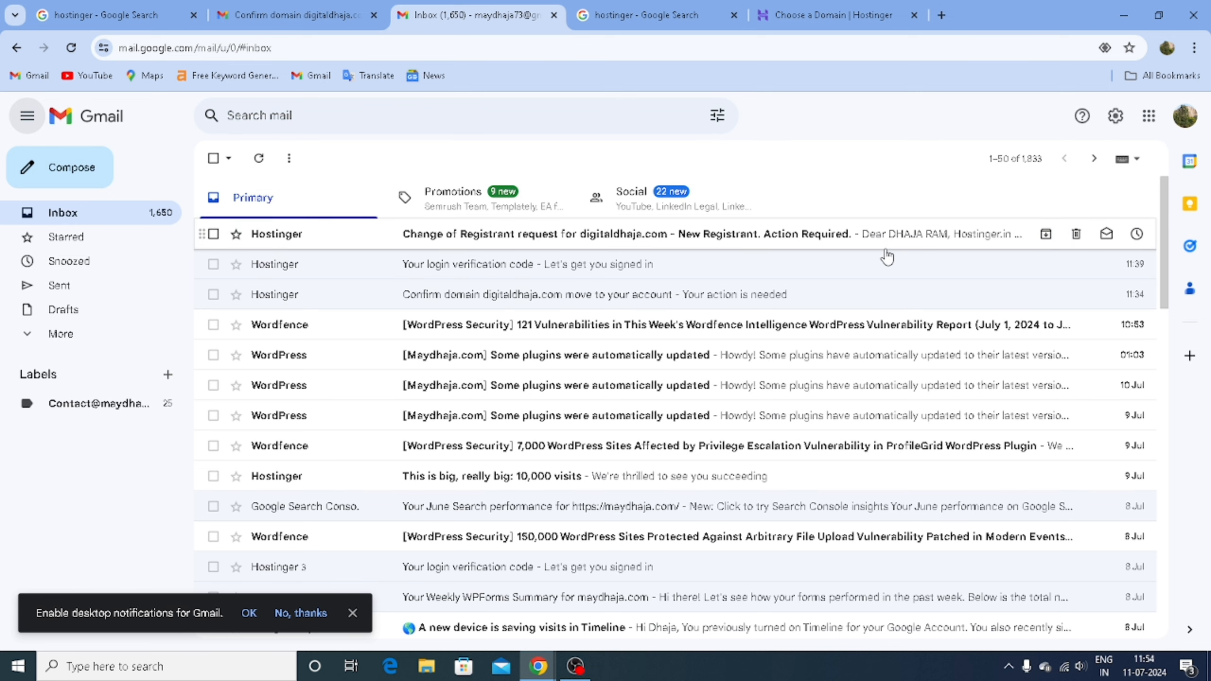
left_click(654, 243)
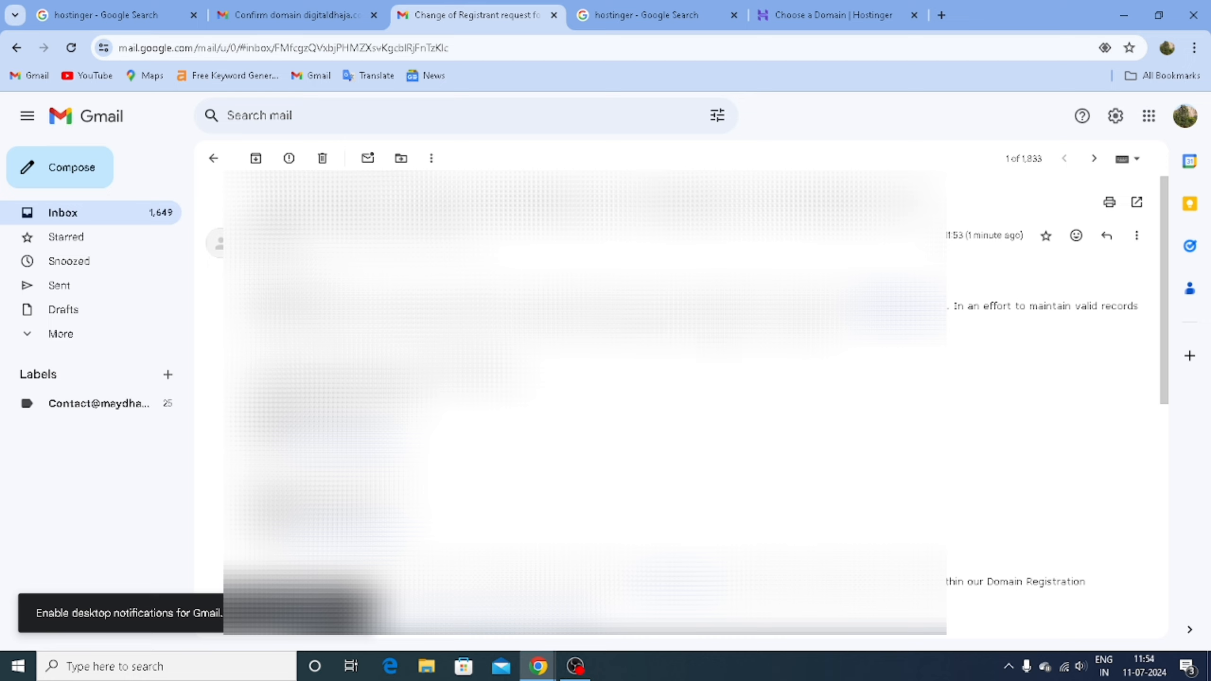
Step: Read the registrant change email, follow its approve-or-decline link, and approve the change for digitaldhaja.com
scroll(681, 391, "down", 2)
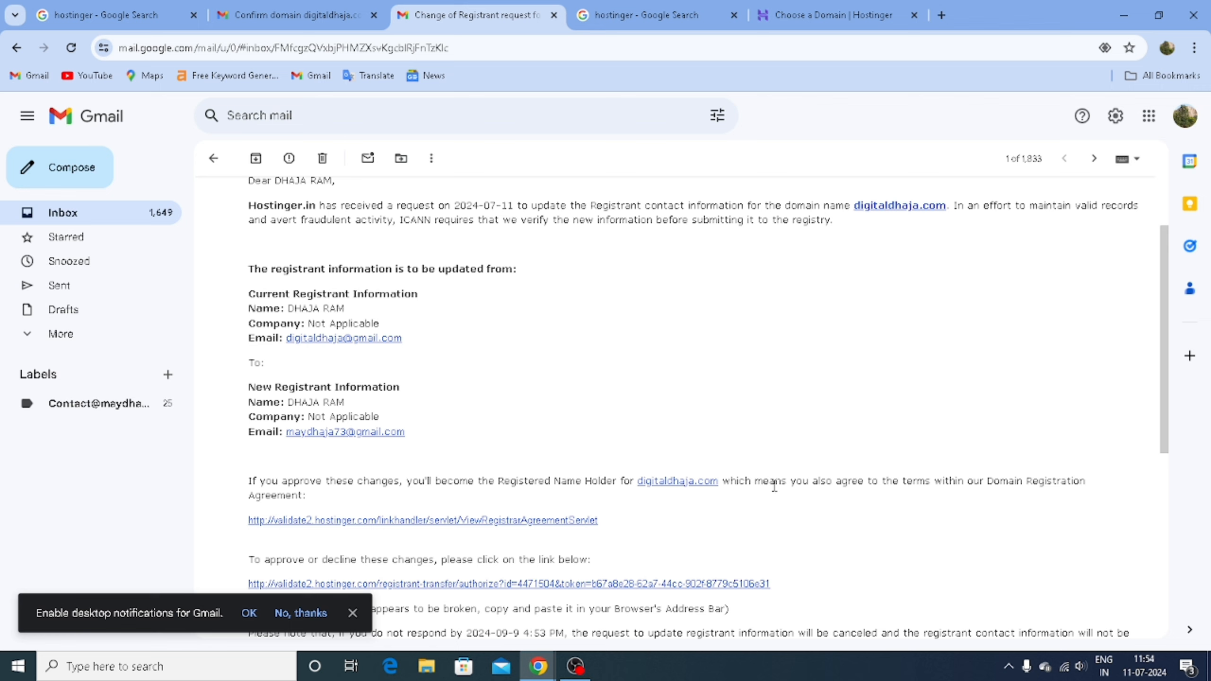
scroll(964, 496, "down", 2)
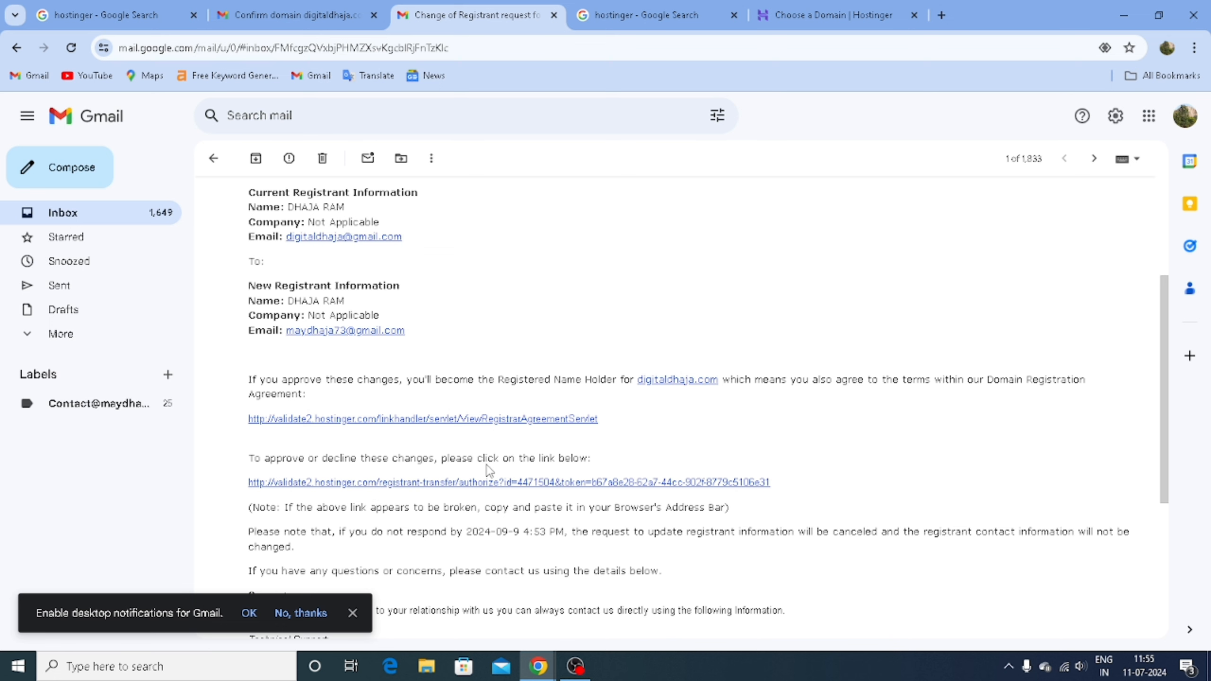
scroll(1116, 254, "up", 3)
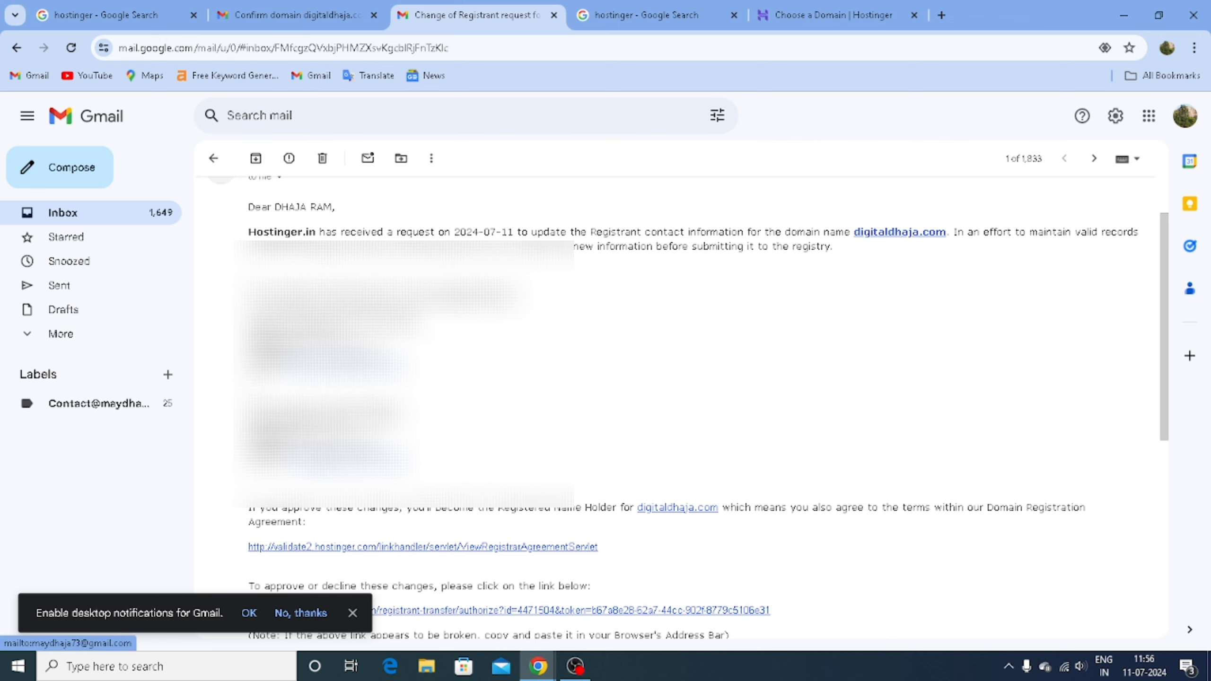
scroll(334, 458, "down", 3)
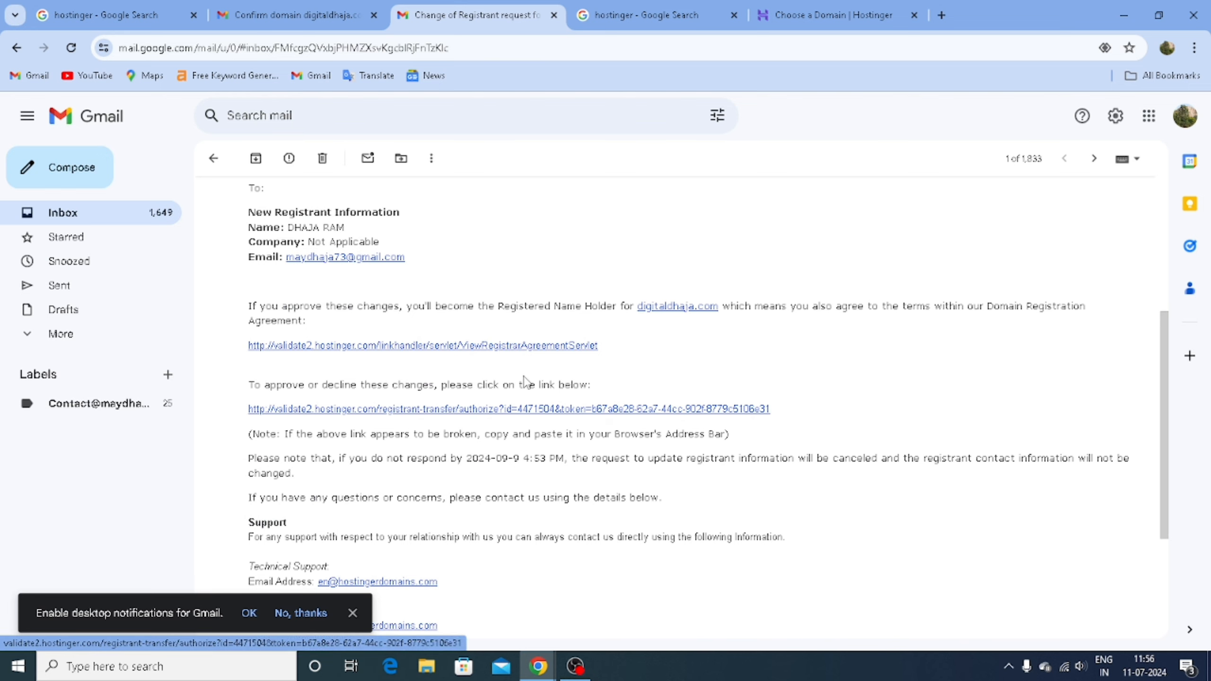
scroll(482, 429, "down", 2)
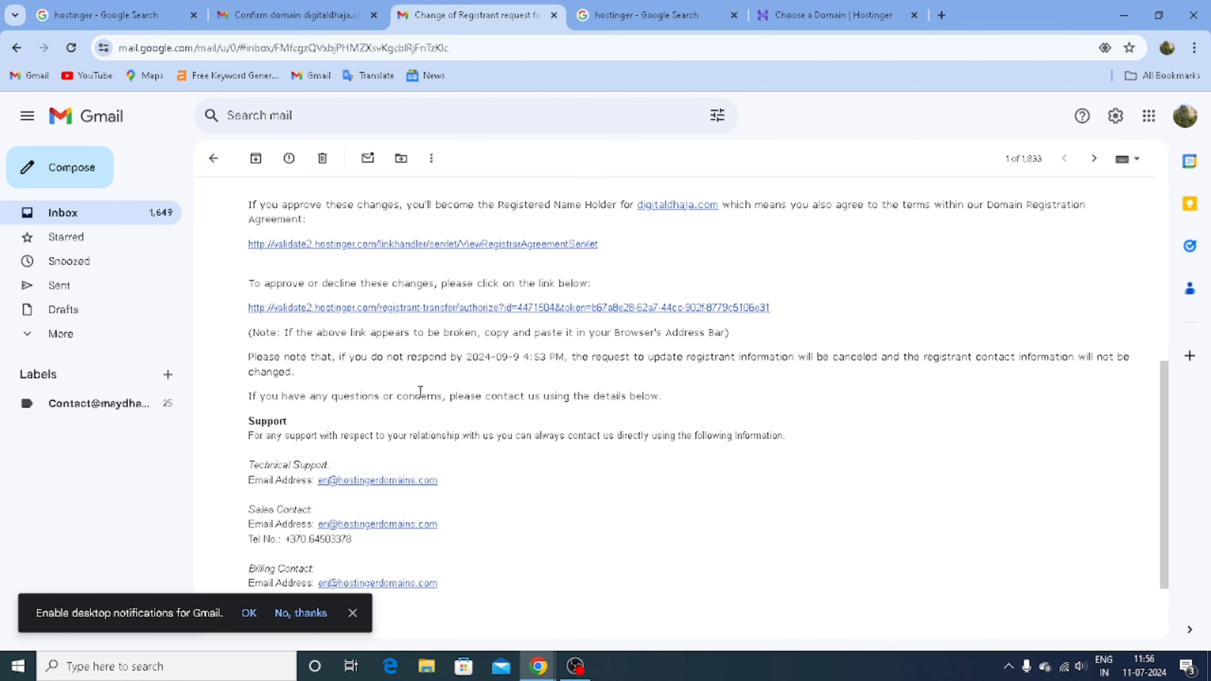
left_click(403, 308)
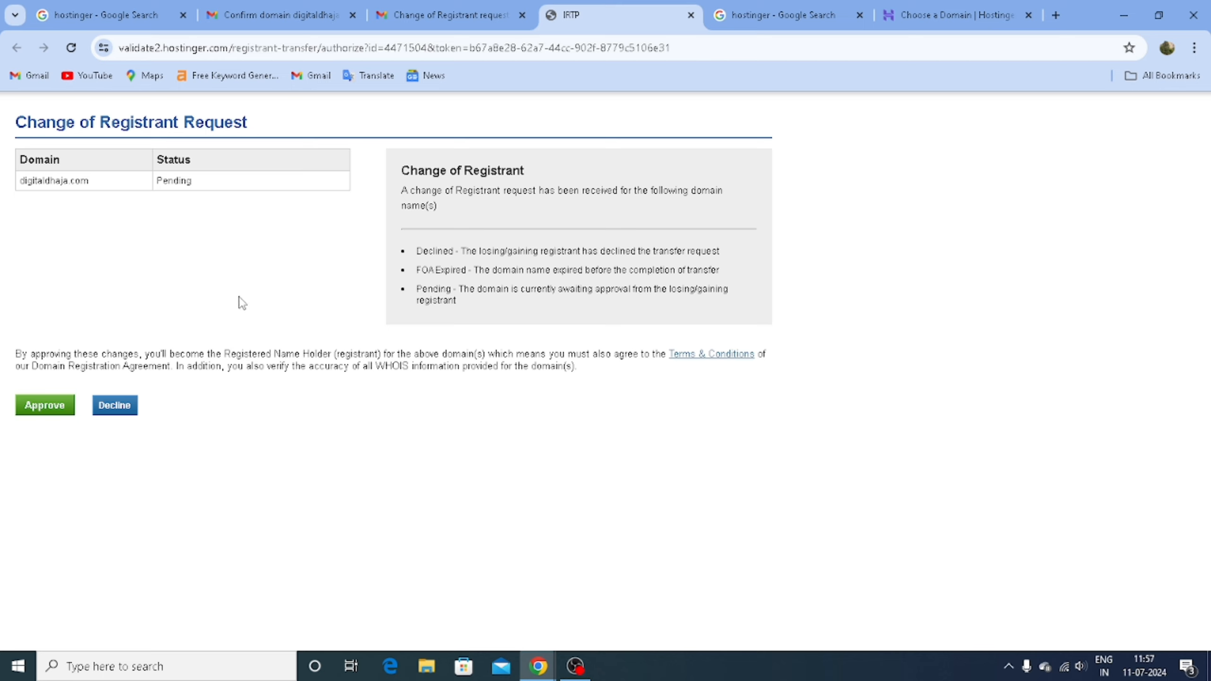
left_click(41, 407)
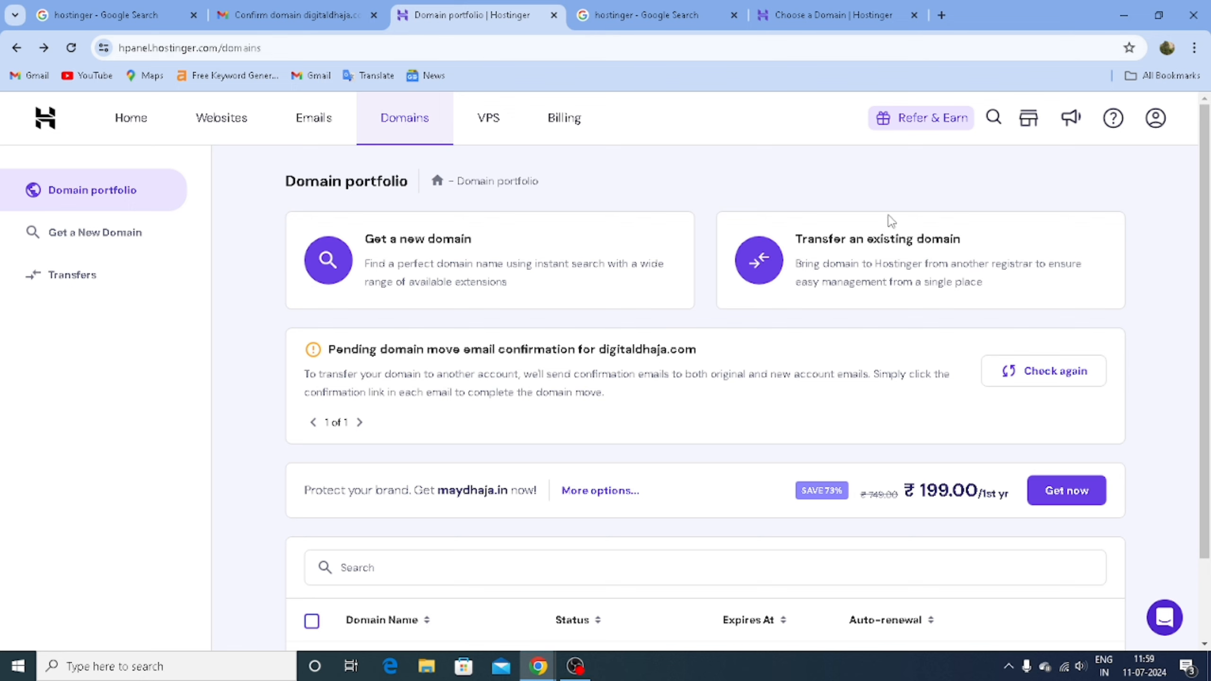
Step: Recheck the pending email confirmation for digitaldhaja.com, look through the domain list, and reload the domain portfolio
left_click(1041, 377)
scroll(431, 389, "down", 2)
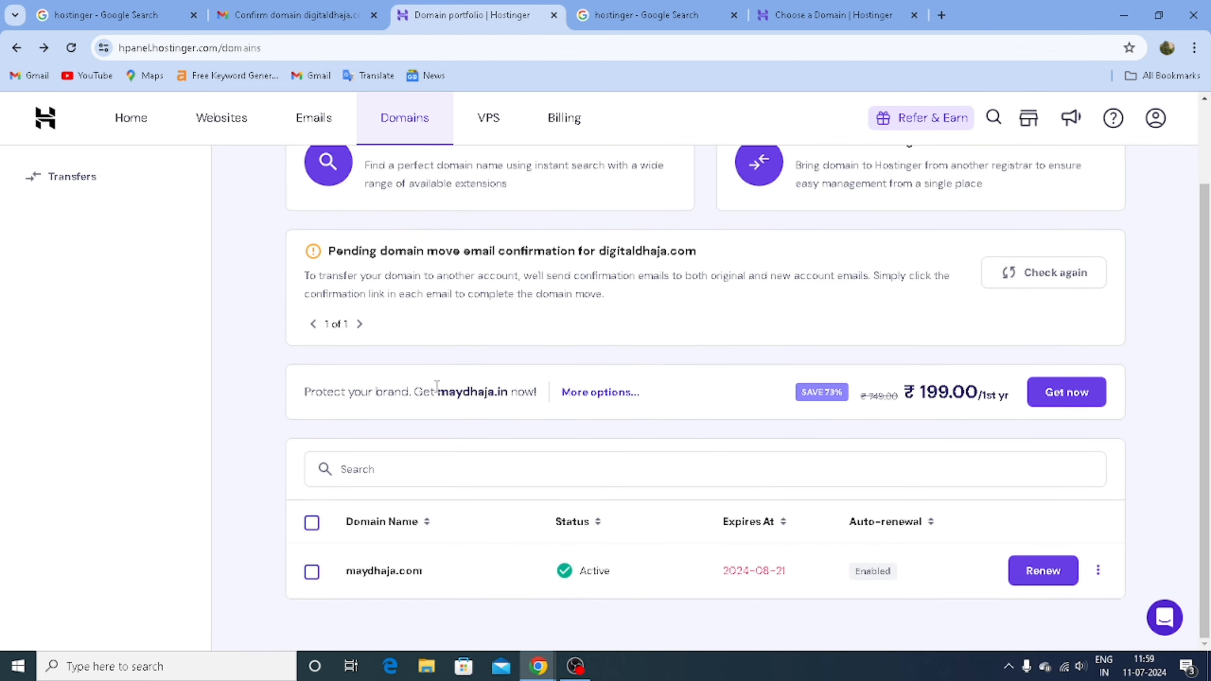
scroll(437, 385, "up", 2)
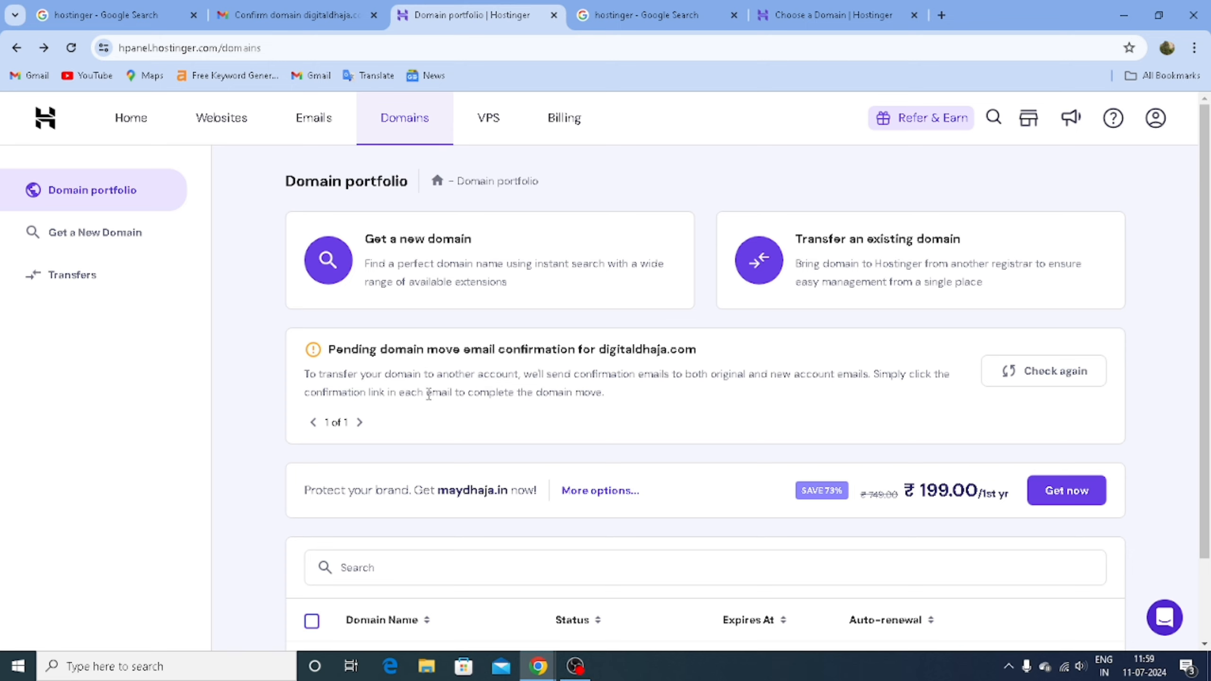
left_click(67, 51)
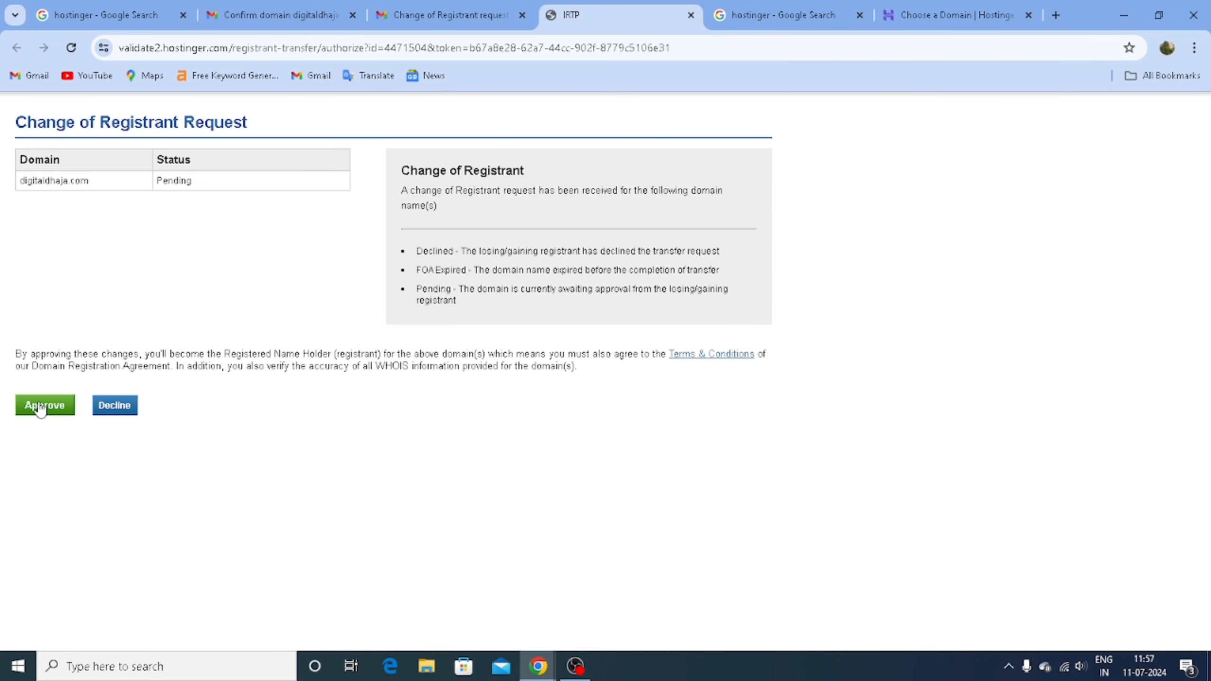
Step: Approve the pending change of registrant request for digitaldhaja.com
left_click(40, 406)
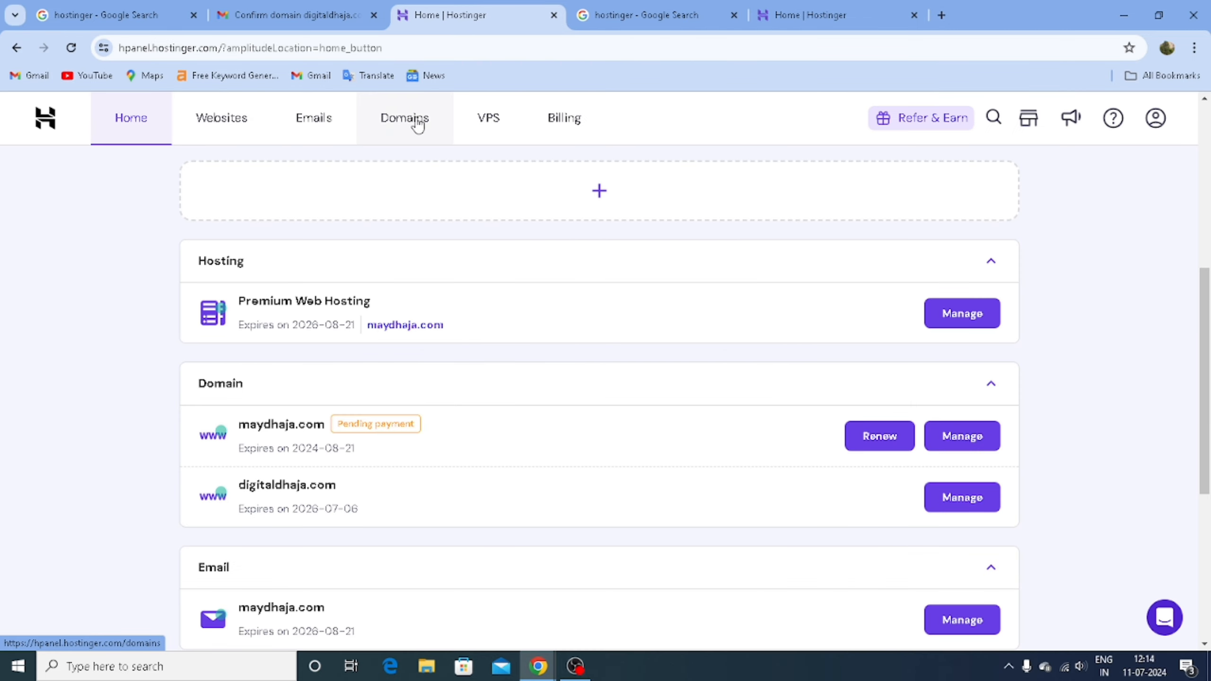
Step: Go to the Hostinger domains, keep digitaldhaja.com as the selected domain, and open its DNS and nameserver settings
left_click(418, 126)
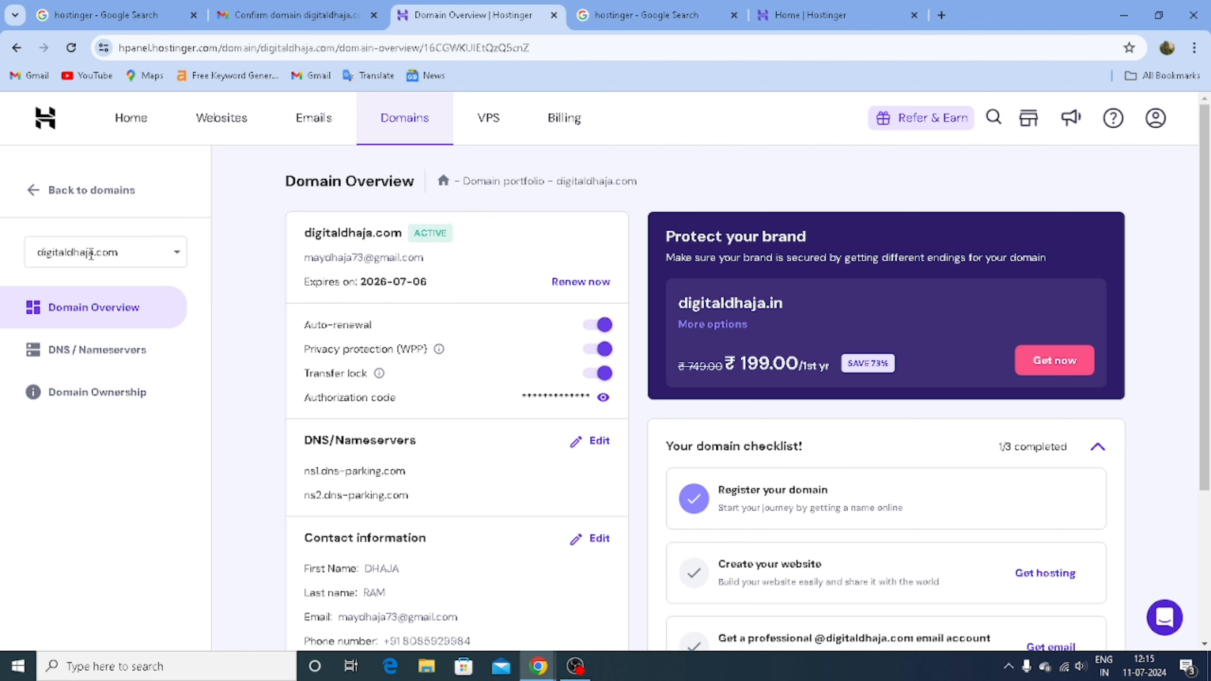
left_click(91, 253)
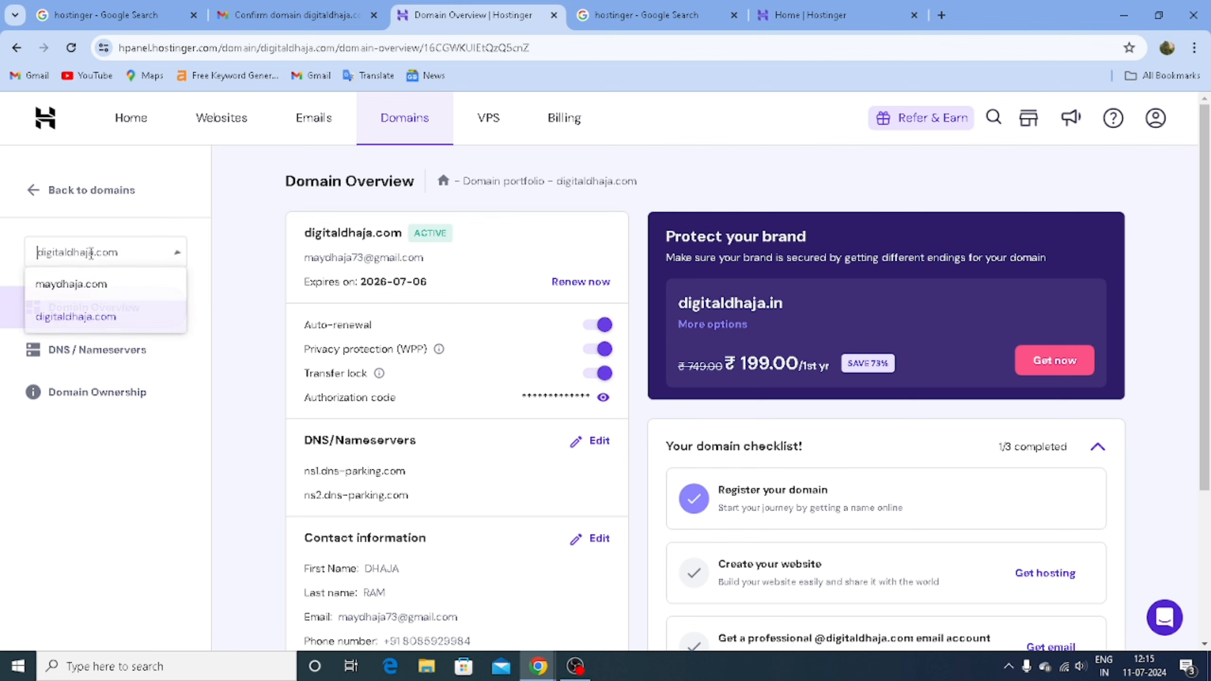
left_click(70, 318)
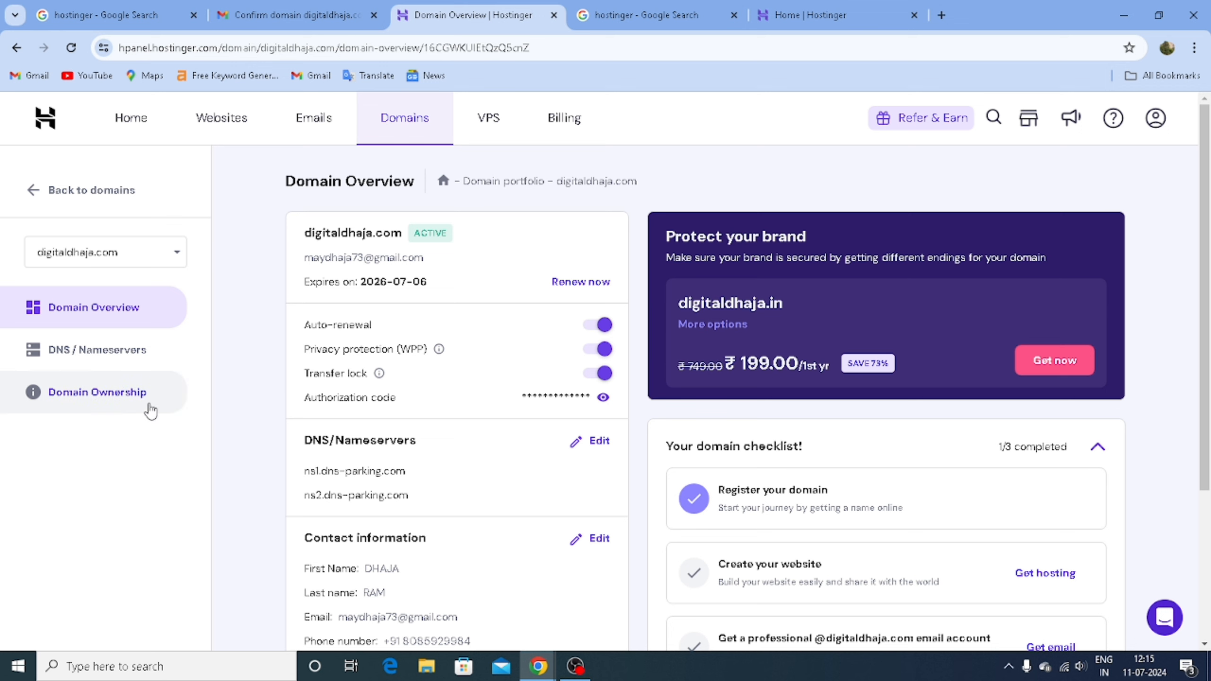
left_click(107, 352)
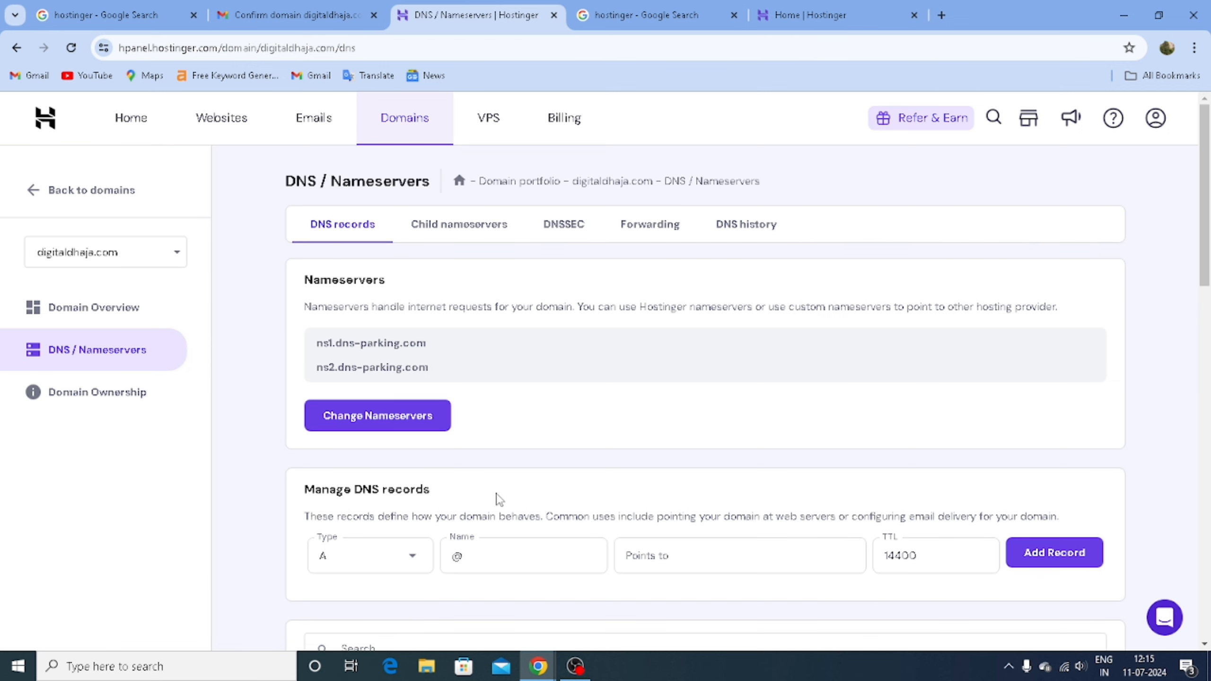
Step: Look through the nameservers and DNS records of digitaldhaja.com, and enter the new record's Points to field
scroll(525, 501, "down", 2)
scroll(481, 410, "up", 2)
scroll(559, 488, "down", 6)
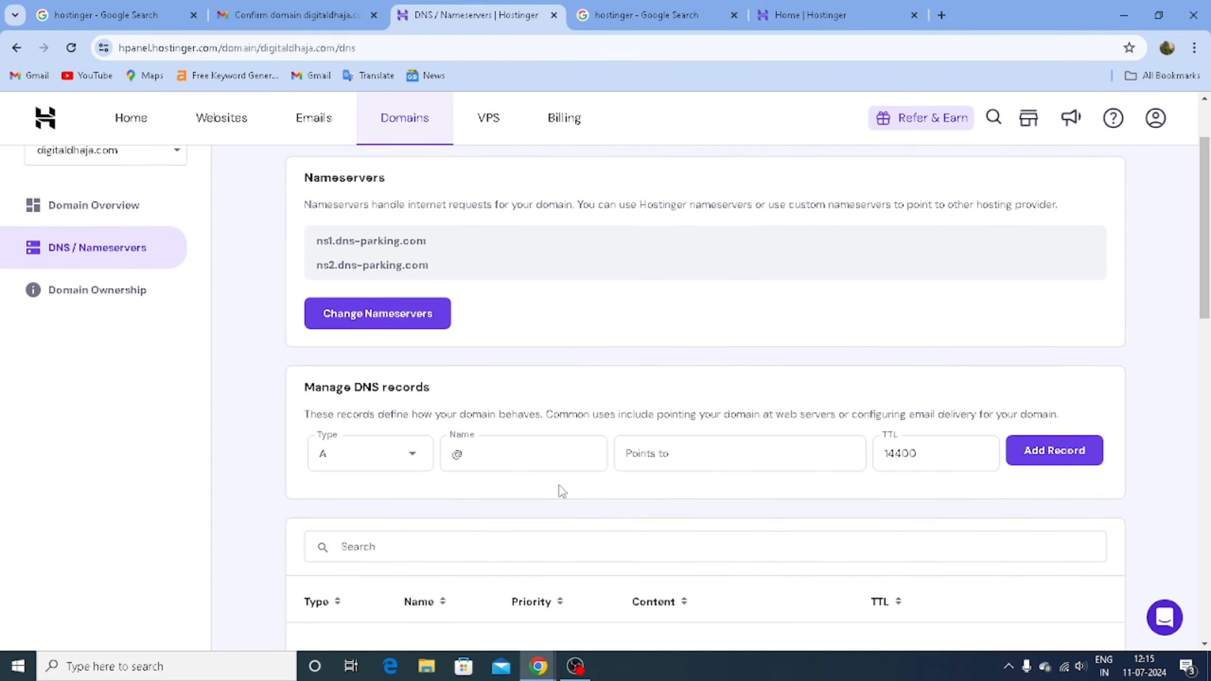
scroll(562, 490, "down", 8)
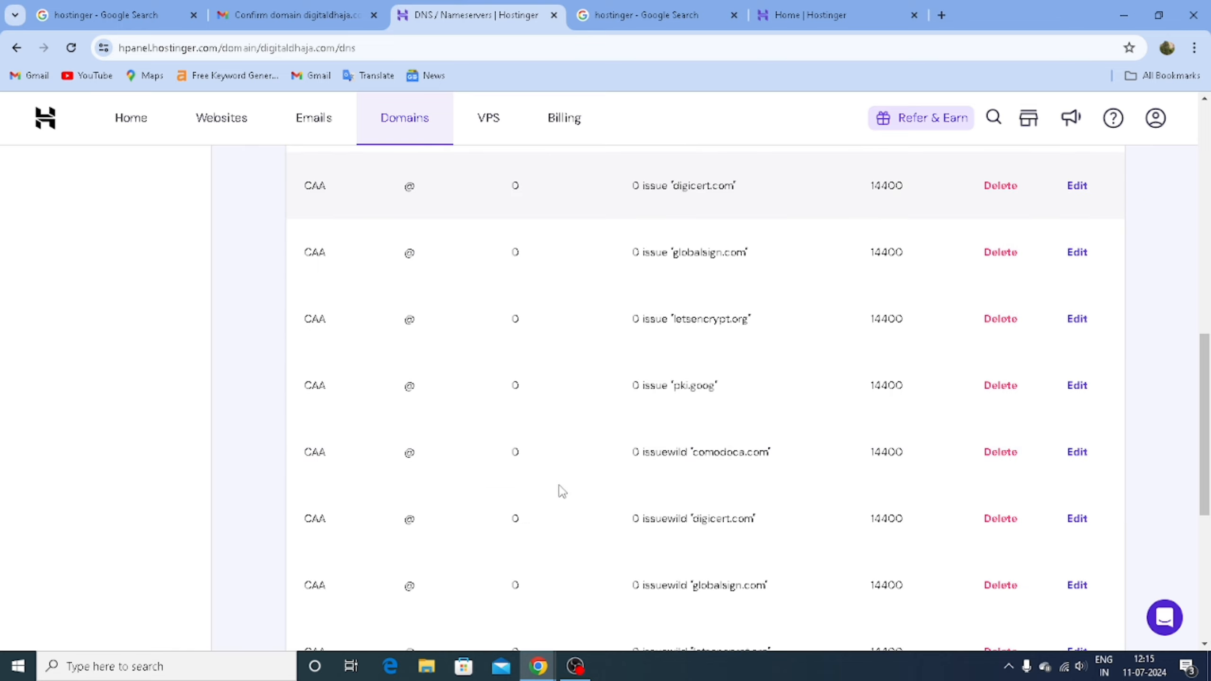
scroll(562, 491, "down", 5)
scroll(561, 492, "up", 20)
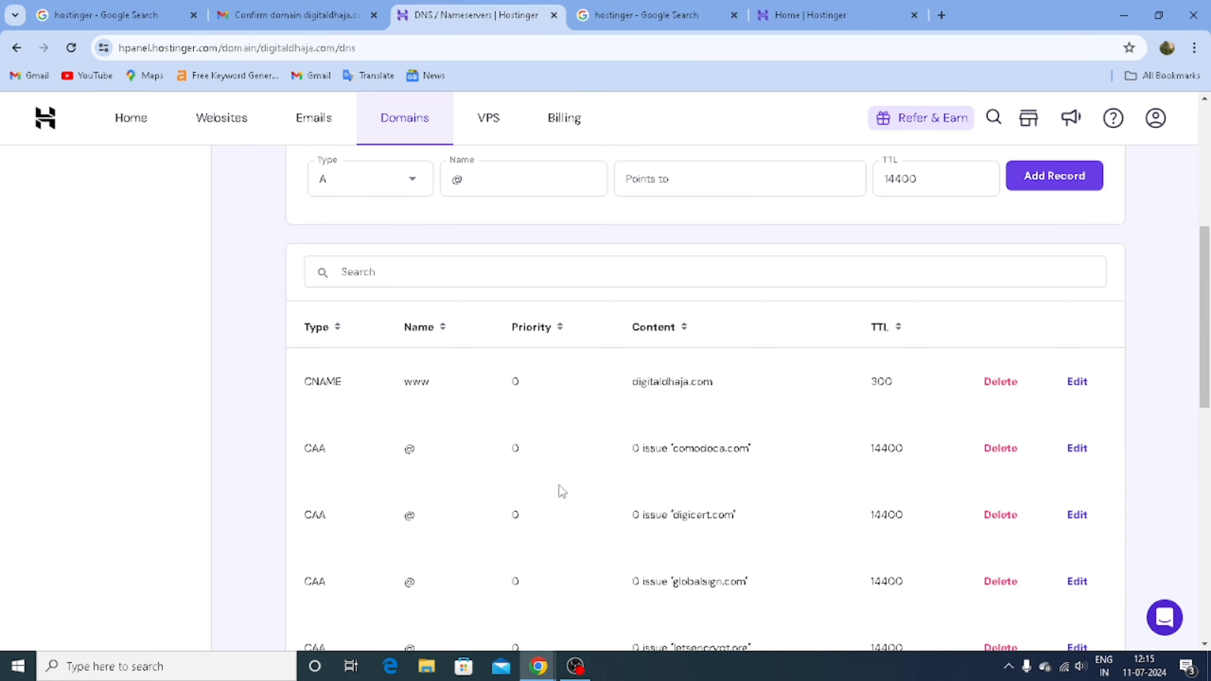
scroll(561, 491, "down", 4)
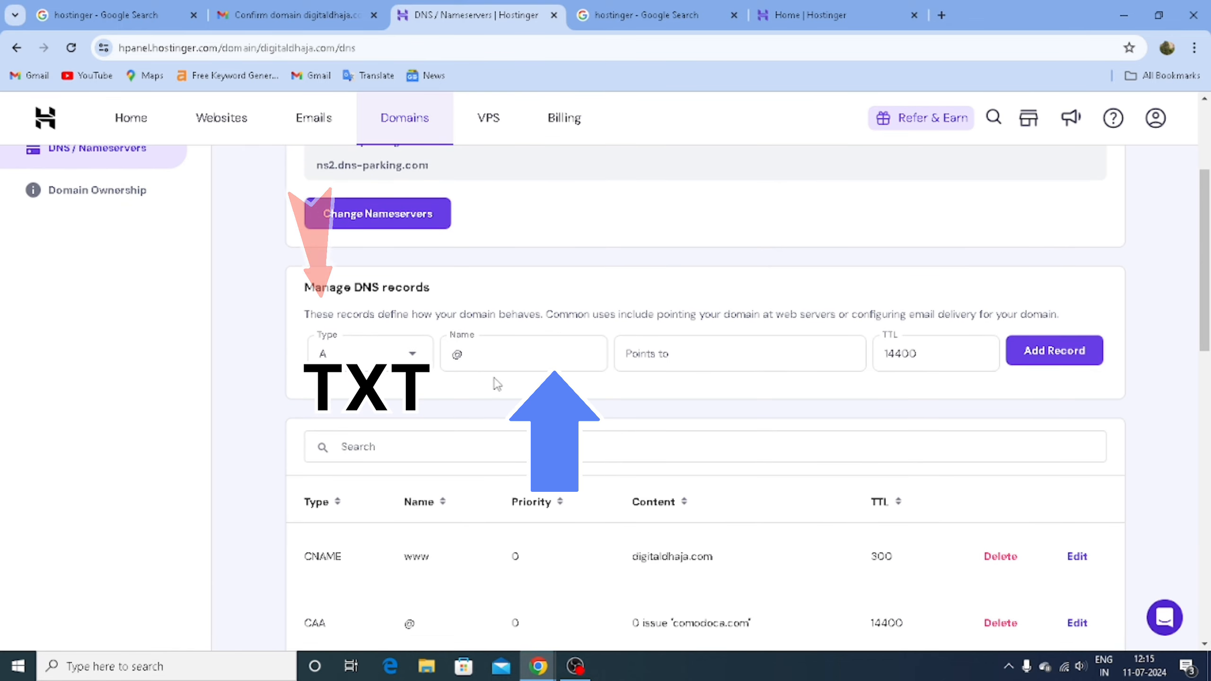
left_click(708, 356)
right_click(708, 355)
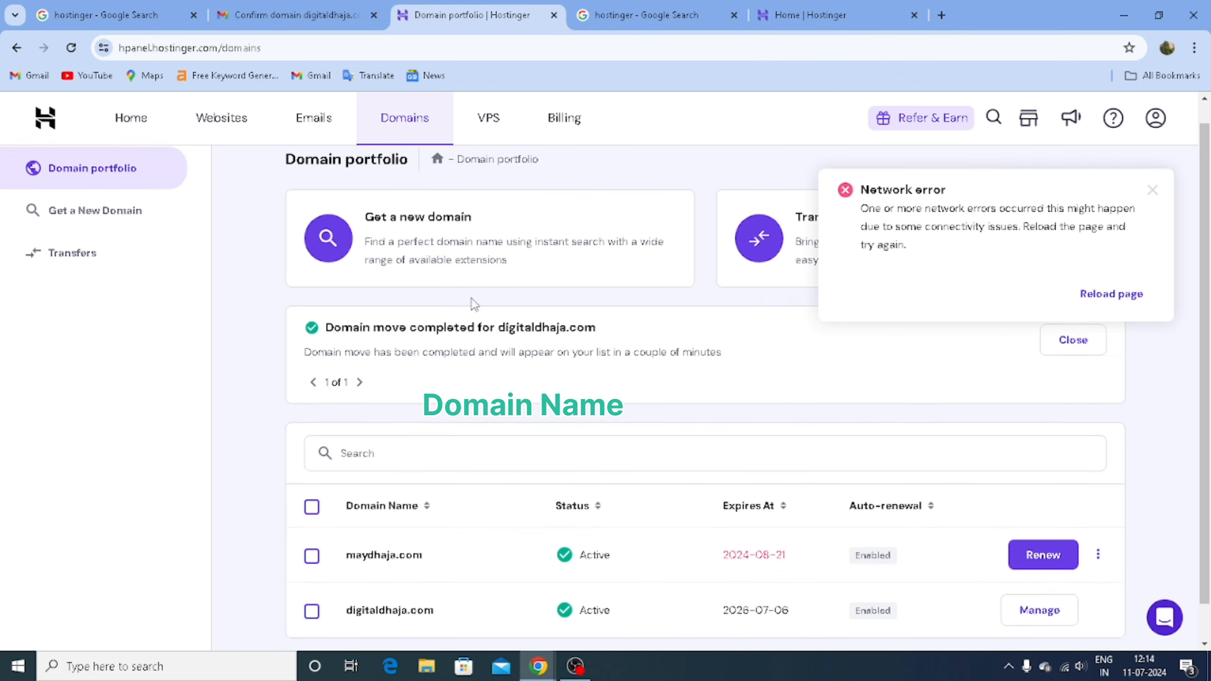
Step: Dismiss the network error notice and check the move notice and the digitaldhaja.com entry in the domain portfolio
scroll(471, 297, "down", 1)
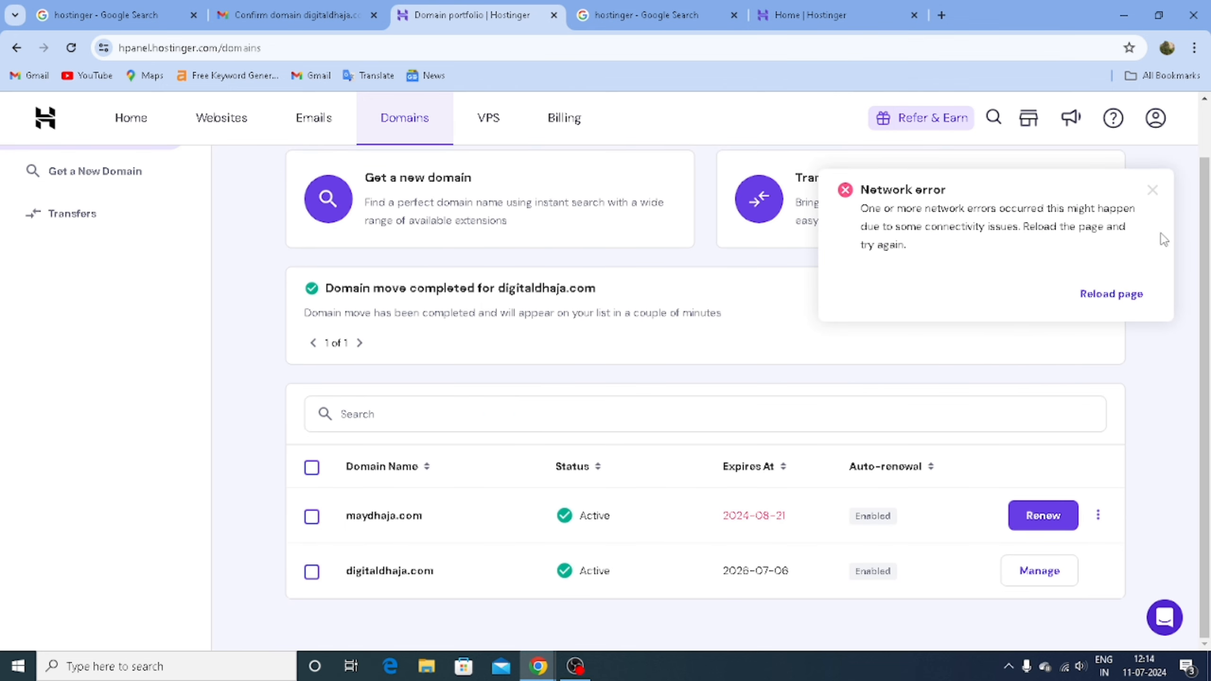
left_click(1150, 193)
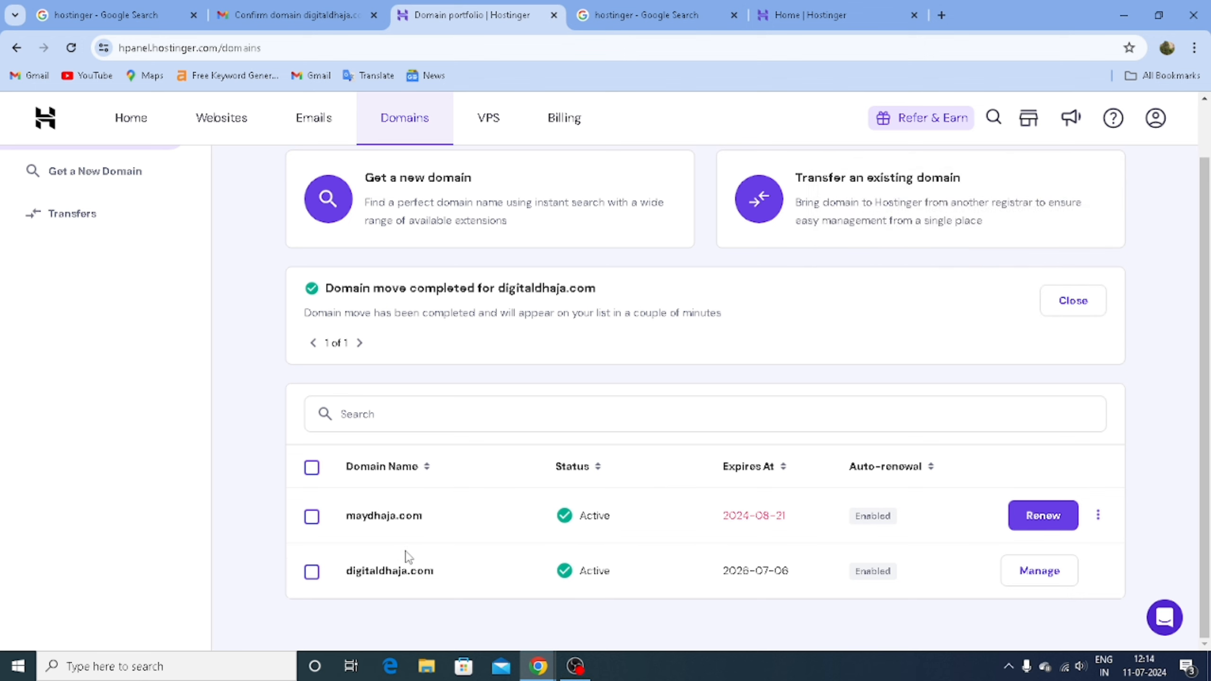
scroll(776, 441, "up", 2)
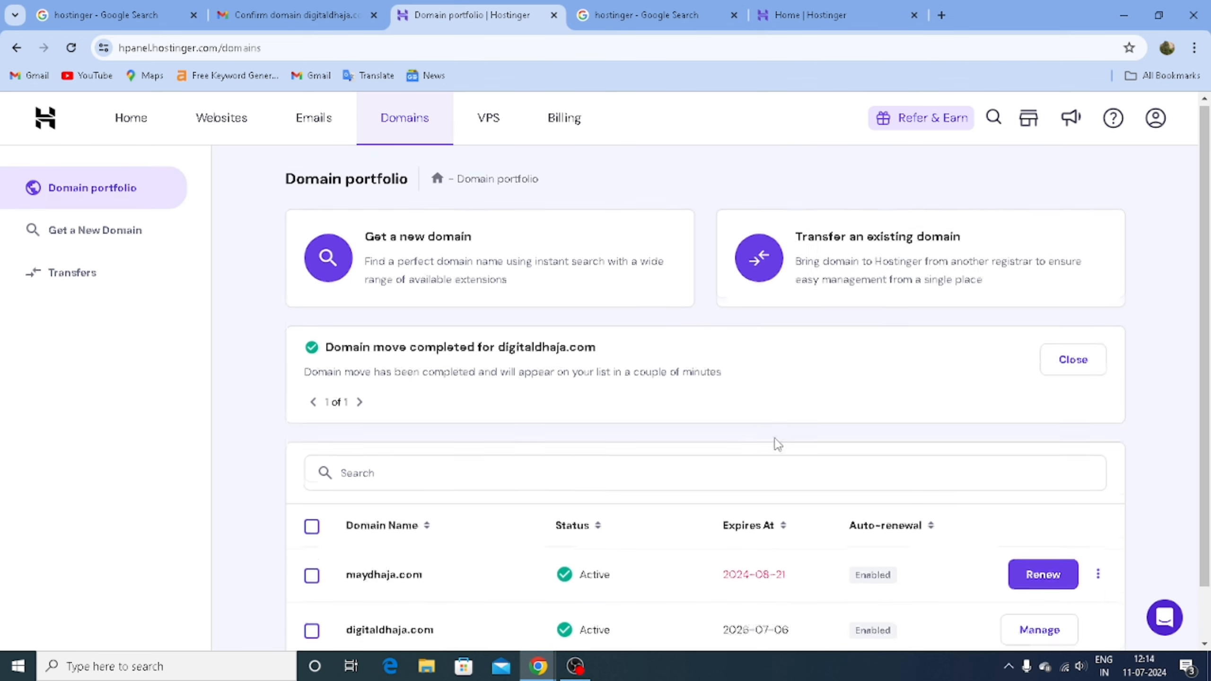
scroll(743, 441, "down", 2)
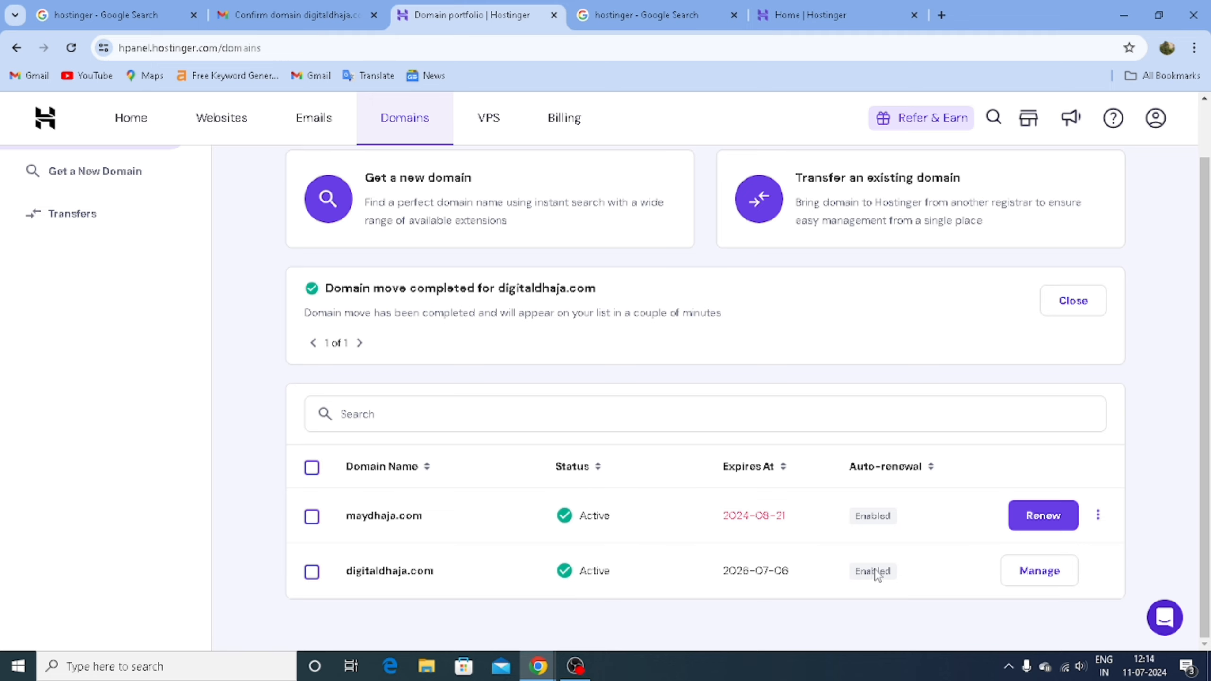
Step: Open the management overview of digitaldhaja.com and review its nameservers, contact information and domain checklist
left_click(1034, 573)
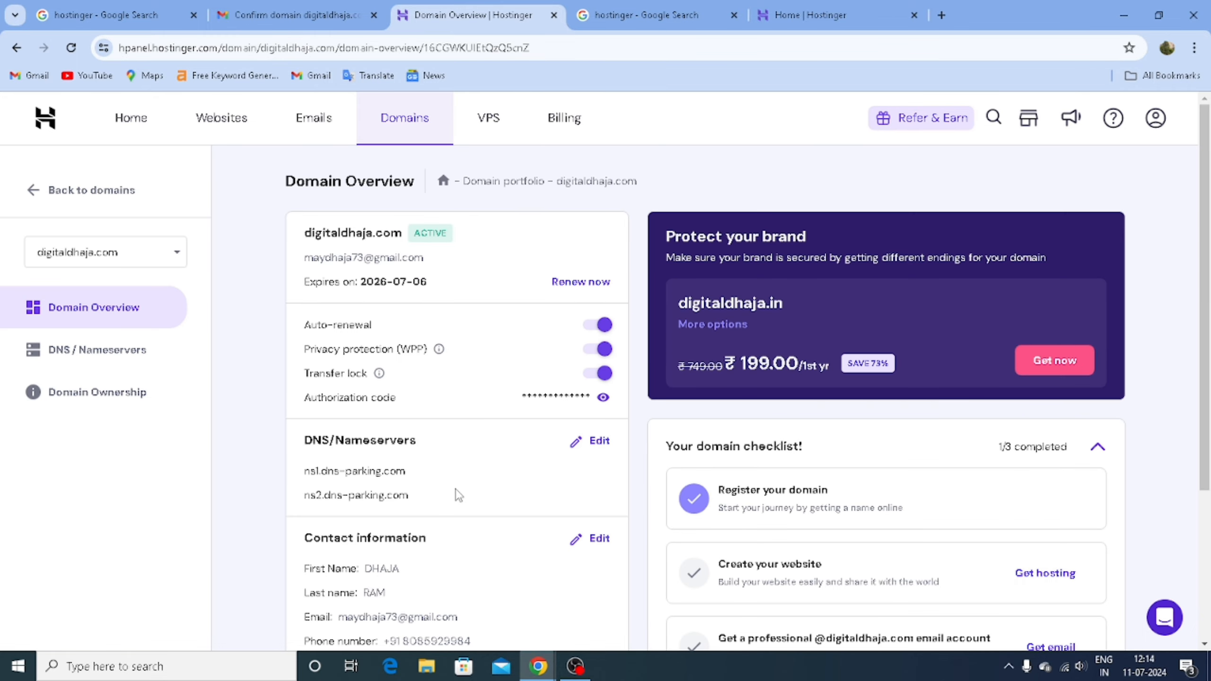
scroll(384, 340, "down", 4)
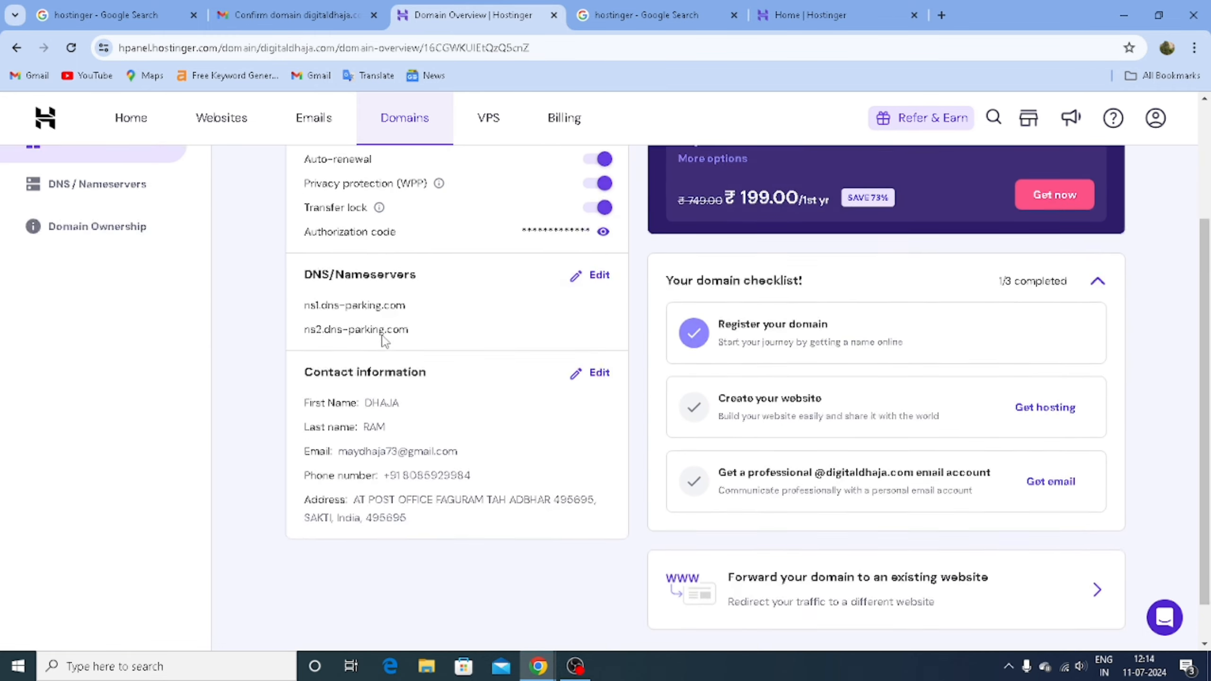